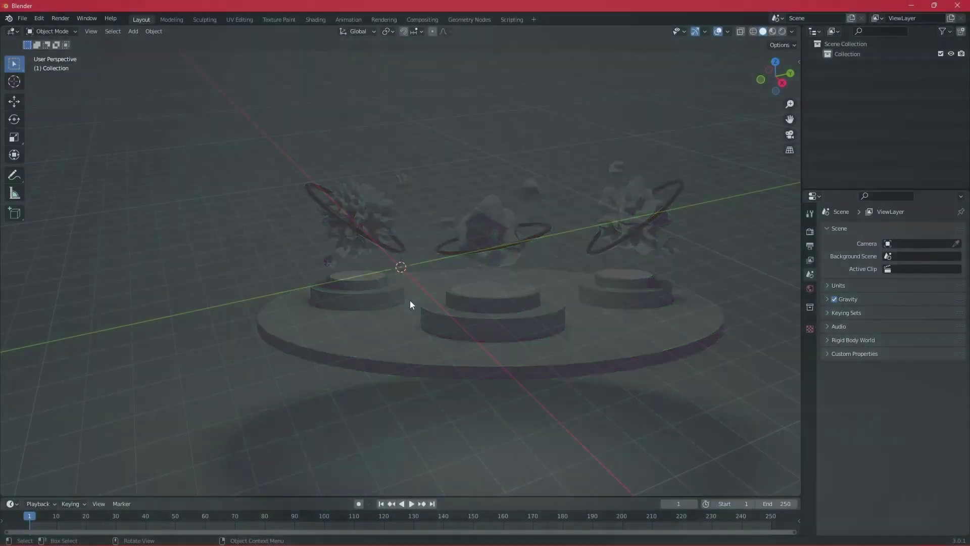
Open the Shift+A Add menu in the empty scene to reach the Mesh primitives.
key(shift+a)
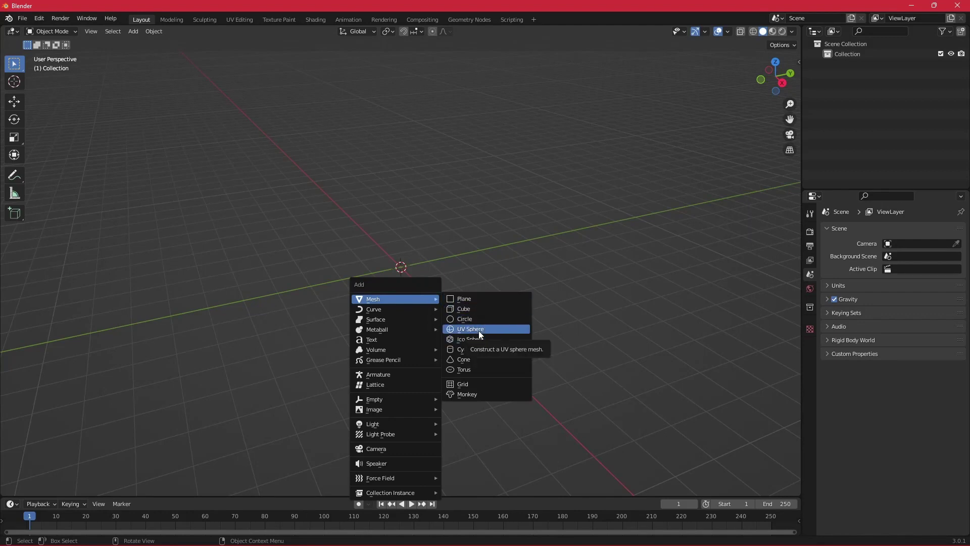
Add an ico sphere and subdivide its mesh with 10 cuts at smoothness 1.000.
click(478, 339)
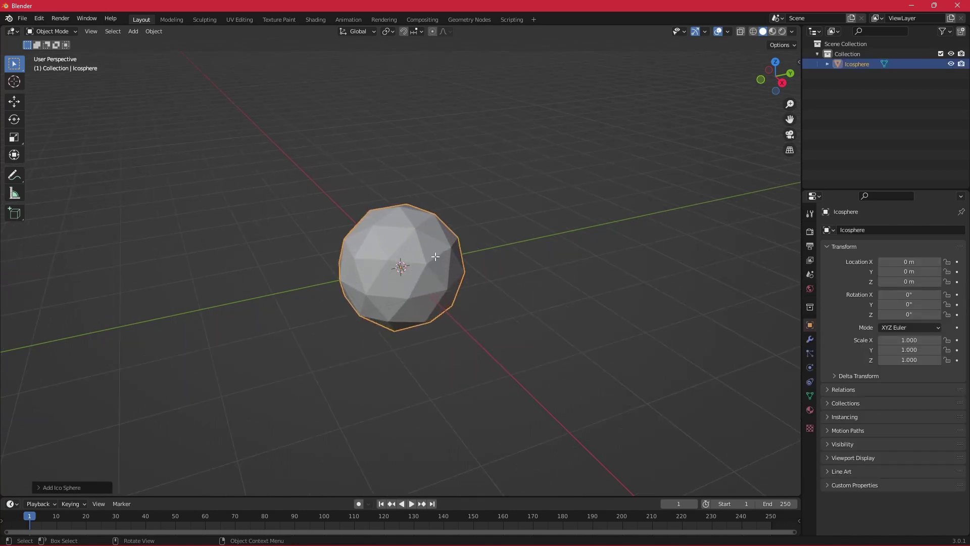
key(Tab)
right_click(435, 256)
click(420, 259)
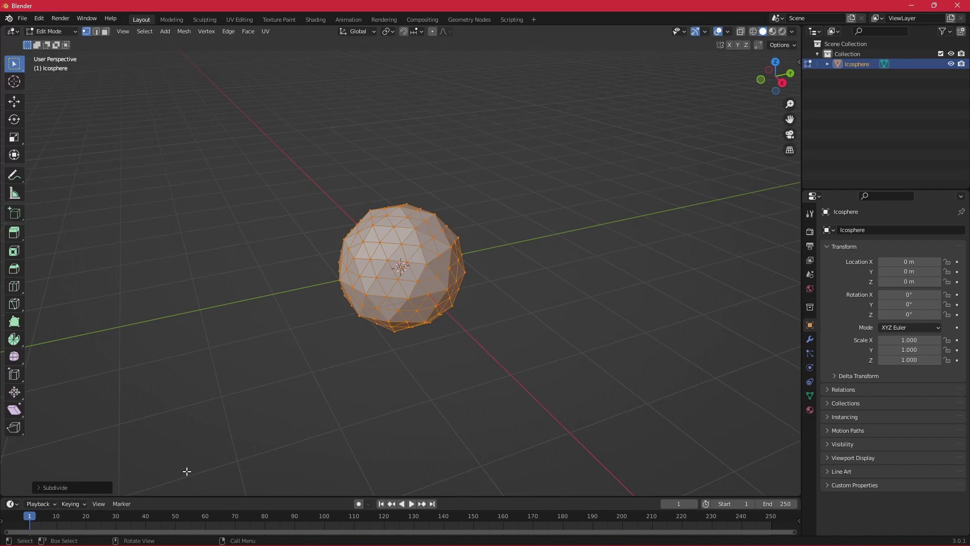
click(66, 486)
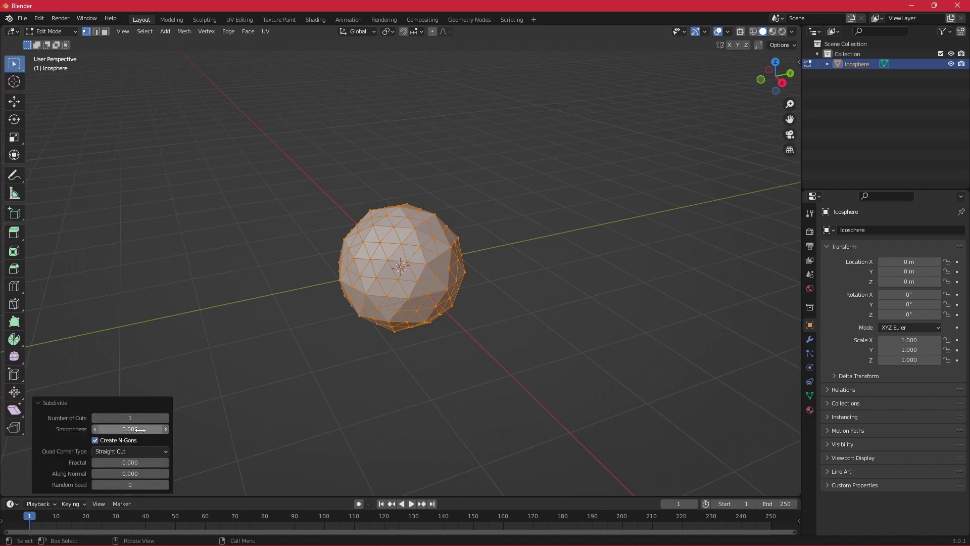
drag(143, 429, 167, 429)
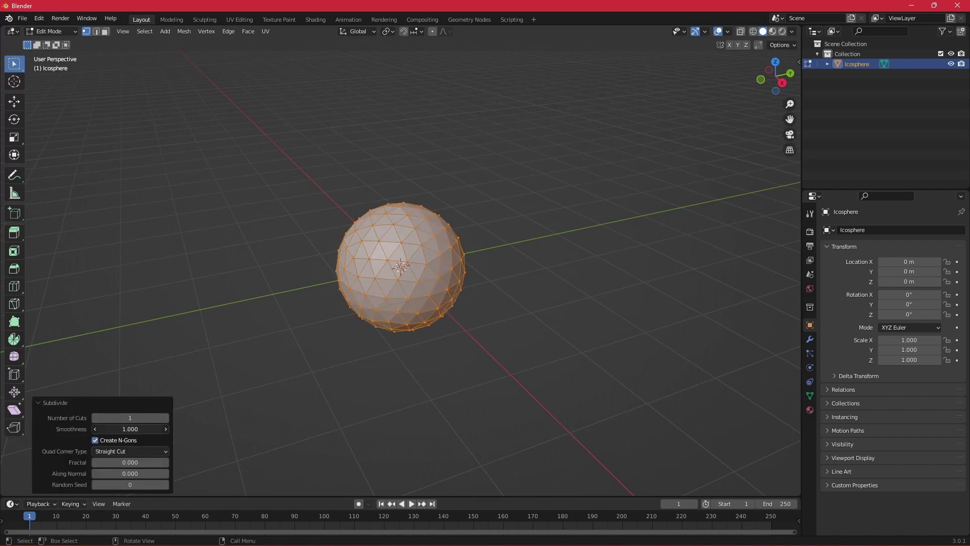
click(162, 417)
text(0)
key(Return)
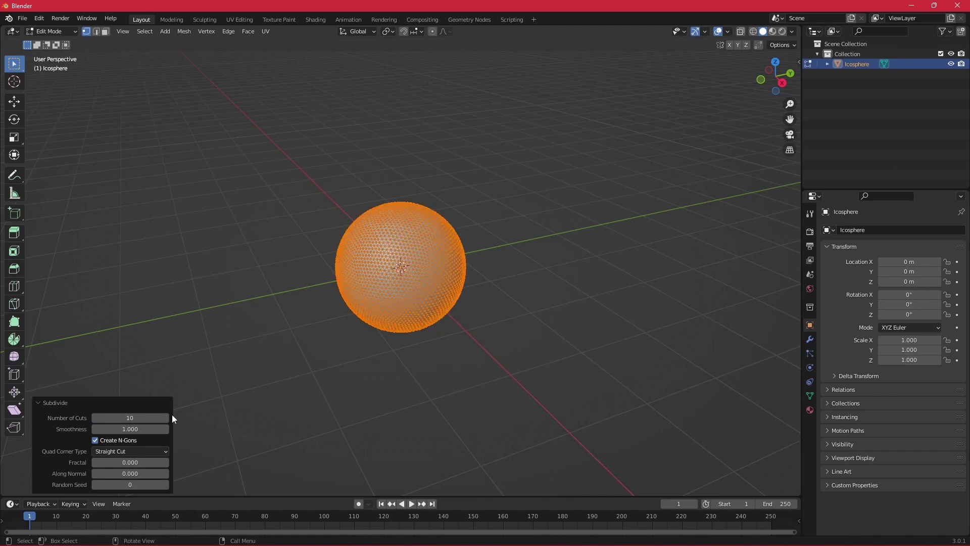
Add a Displace modifier to the sphere with a new texture.
key(Tab)
click(810, 339)
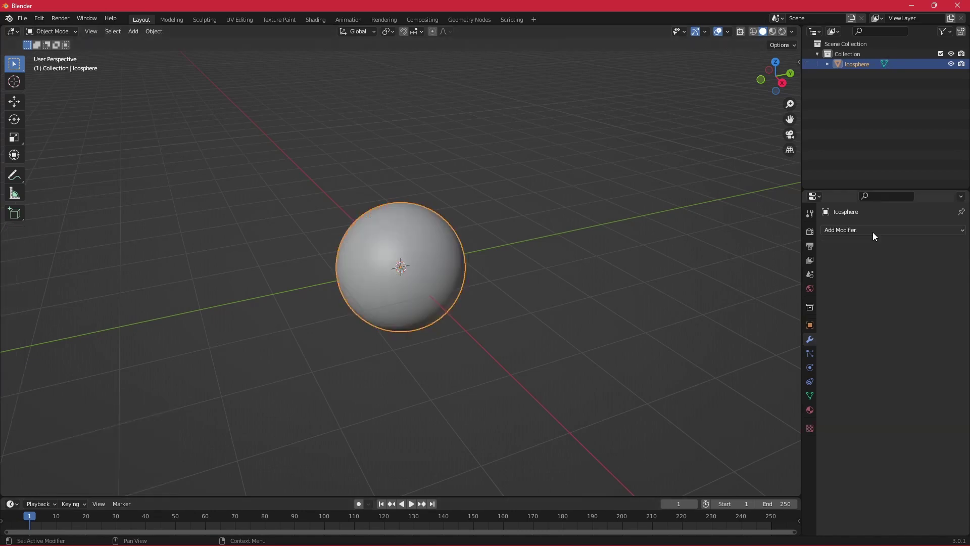
click(872, 231)
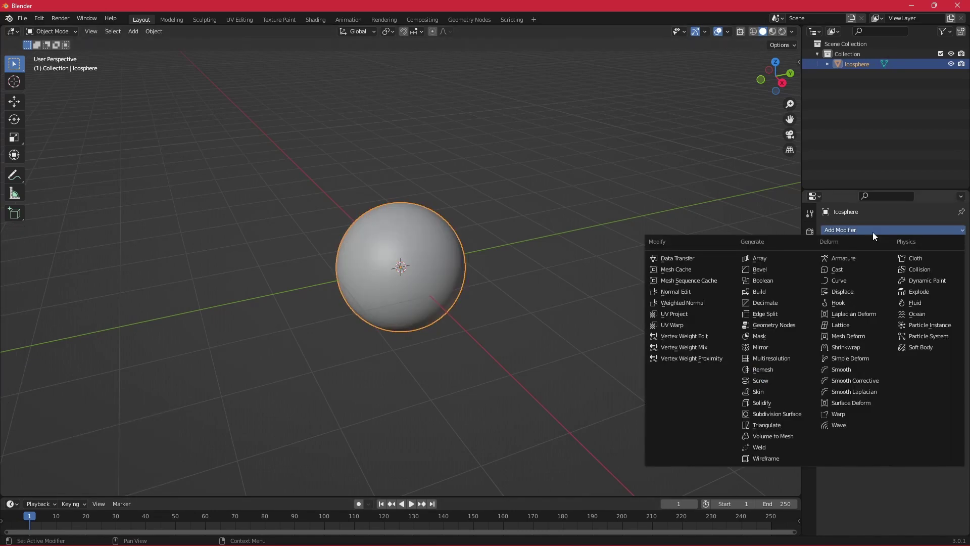
click(847, 291)
click(905, 261)
Make the displacement texture Clouds with size 0.68 and depth 0.
click(957, 262)
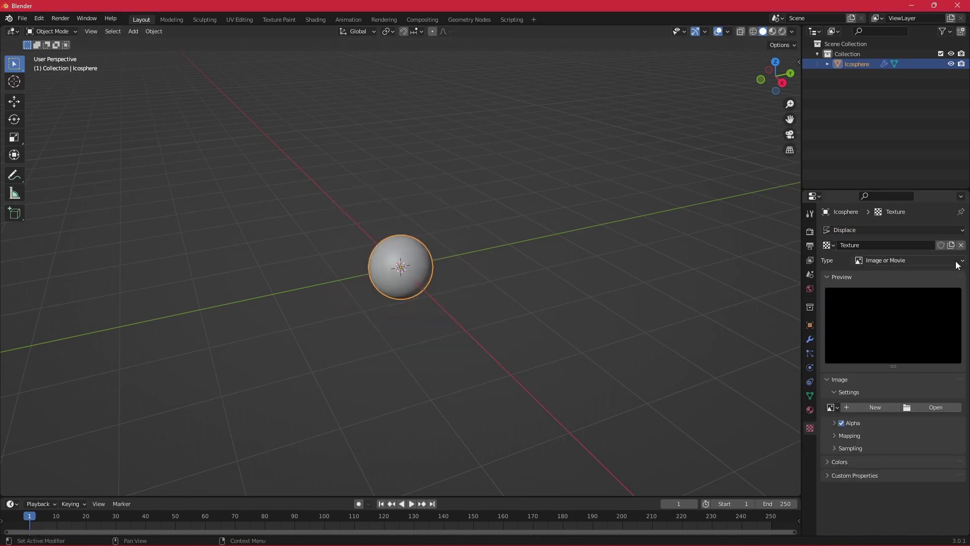
click(841, 277)
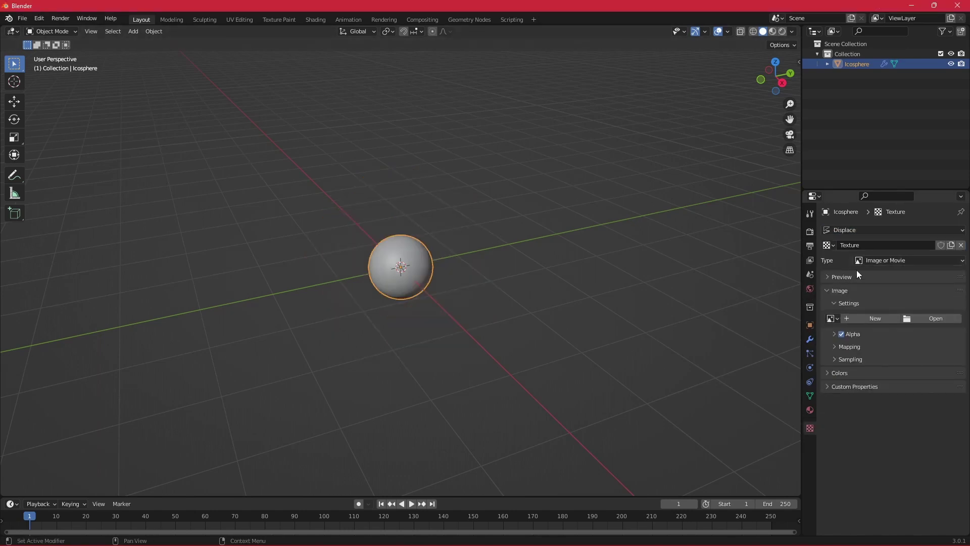
click(892, 257)
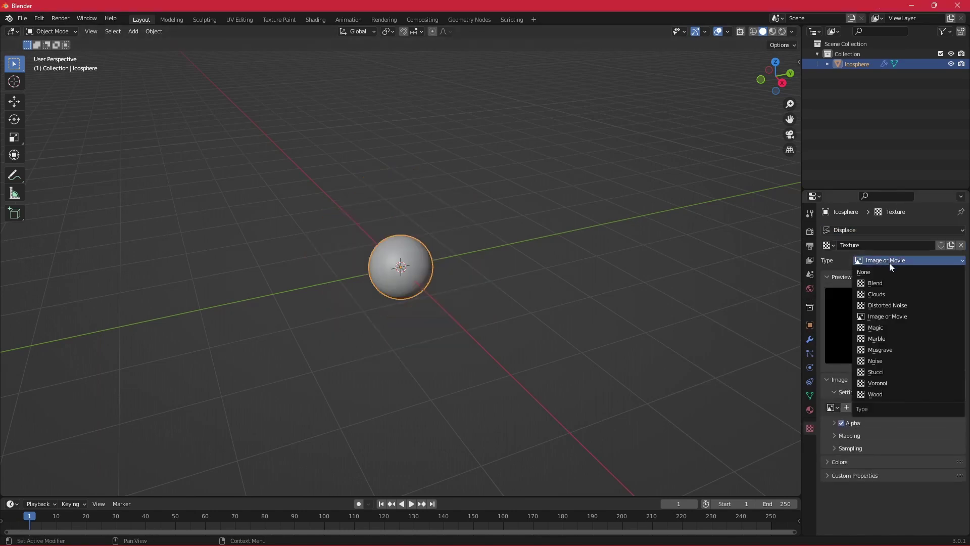
click(888, 294)
mouse_move(915, 451)
mouse_down()
mouse_move(899, 451)
mouse_move(940, 440)
mouse_move(889, 440)
mouse_move(932, 441)
mouse_up()
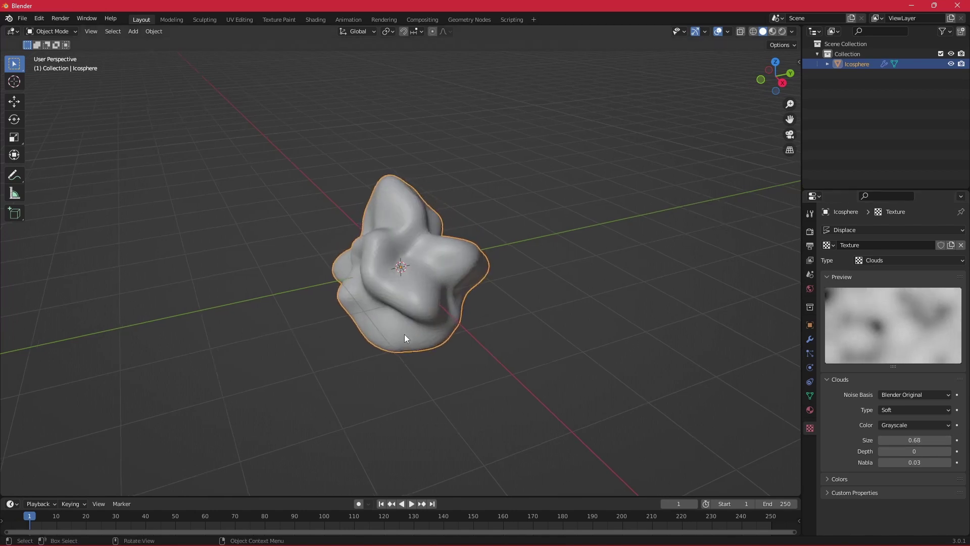
mouse_move(404, 335)
middle_down()
mouse_move(574, 265)
mouse_move(579, 332)
mouse_move(480, 321)
mouse_move(558, 318)
mouse_move(407, 268)
middle_up()
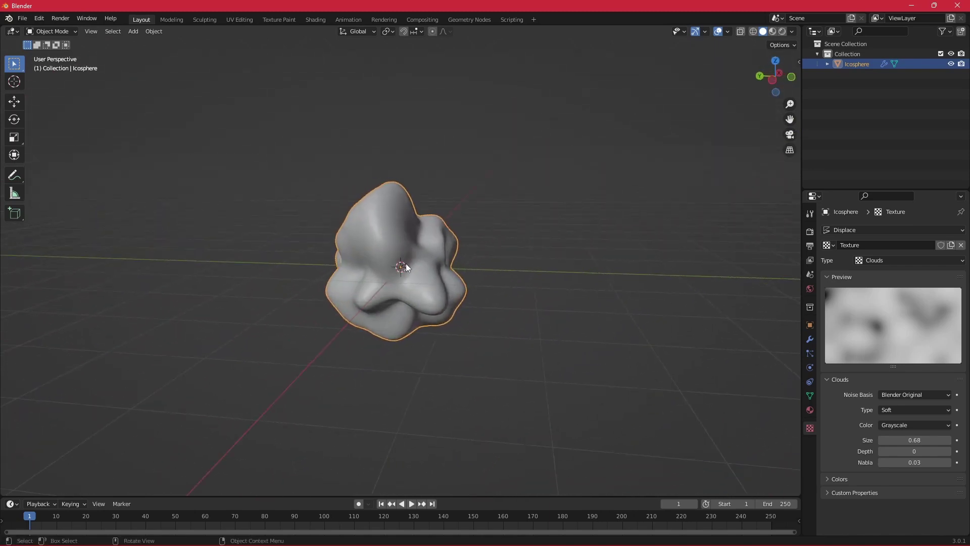
click(14, 155)
Raise the blob about 1.37 m and add a plane scaled about 11 times larger.
drag(399, 212, 399, 115)
click(527, 318)
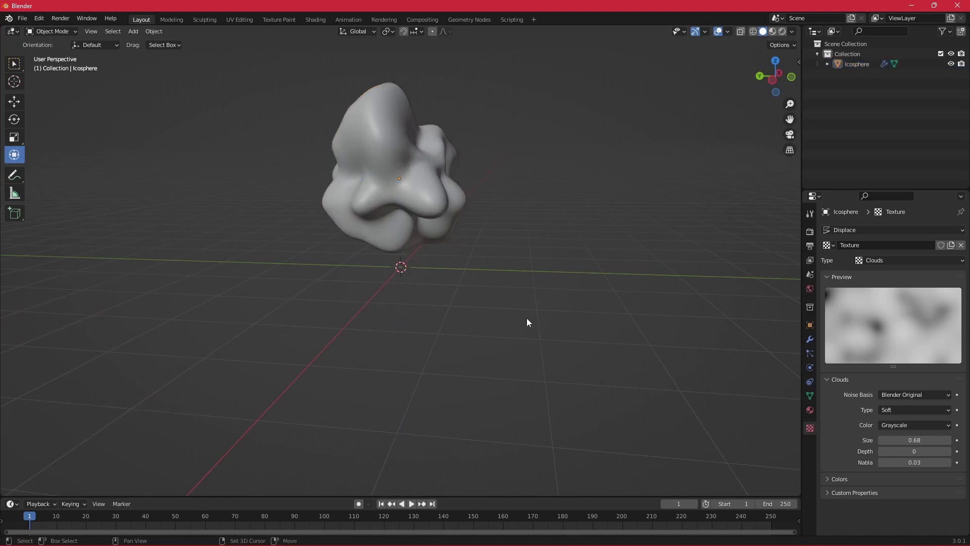
key(shift+a)
click(567, 319)
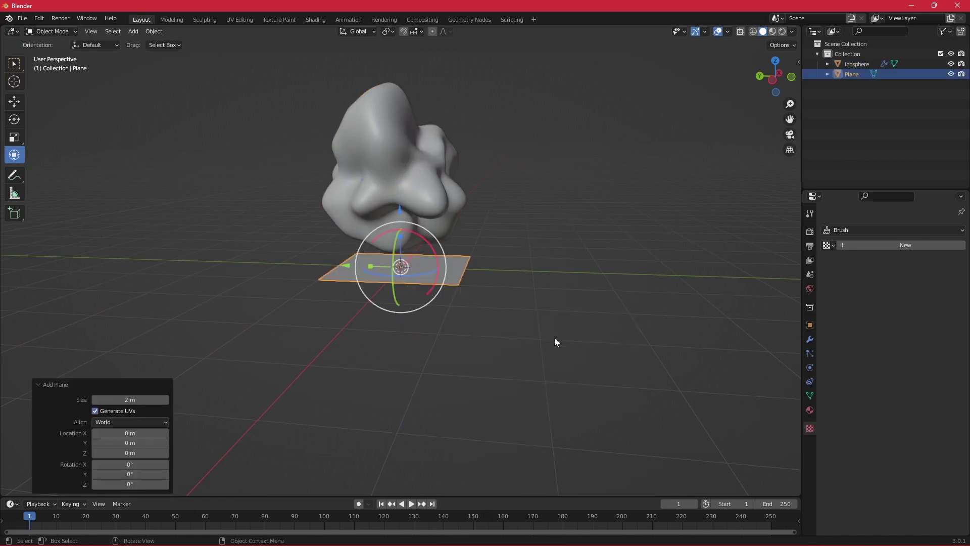
key(s)
click(635, 29)
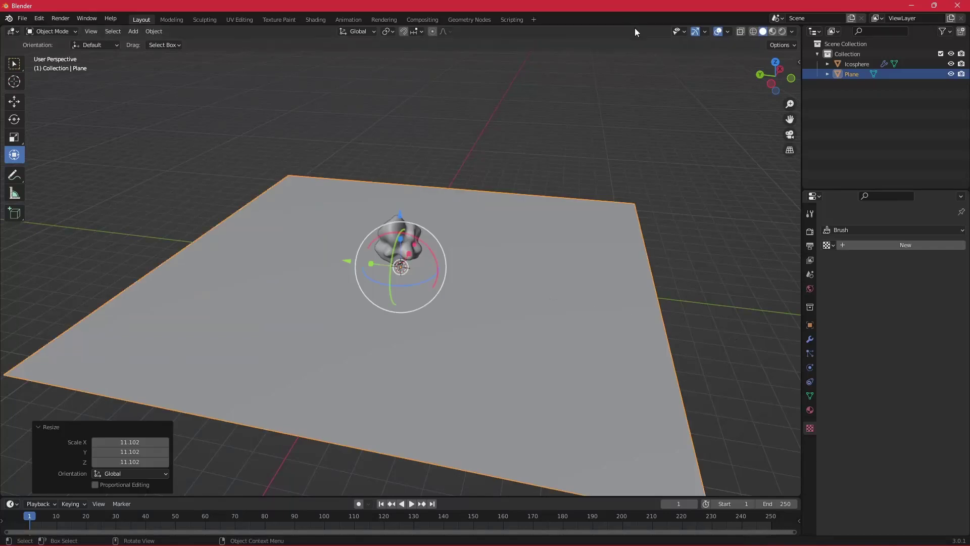
Extrude the plane's far edge straight up 19.62 m into a back wall.
key(Tab)
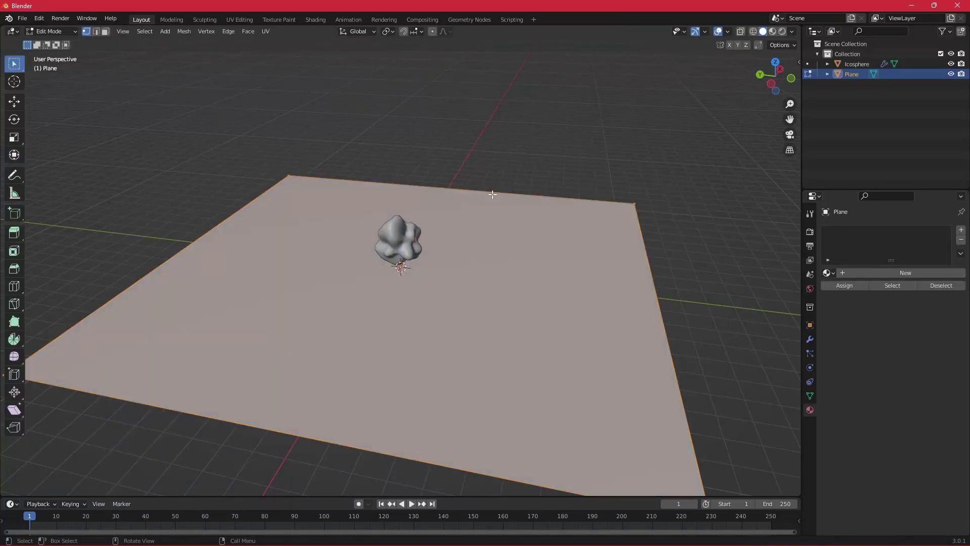
key(alt+a)
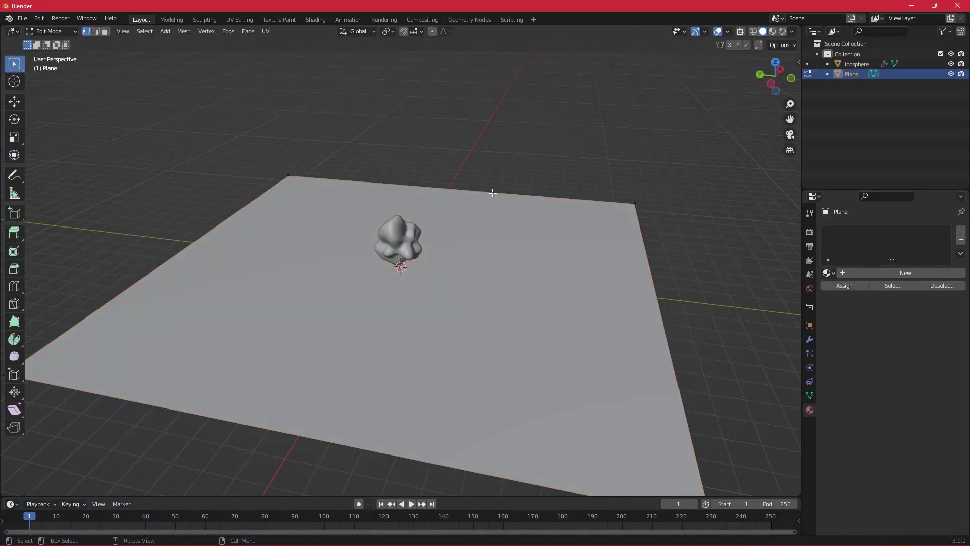
click(493, 193)
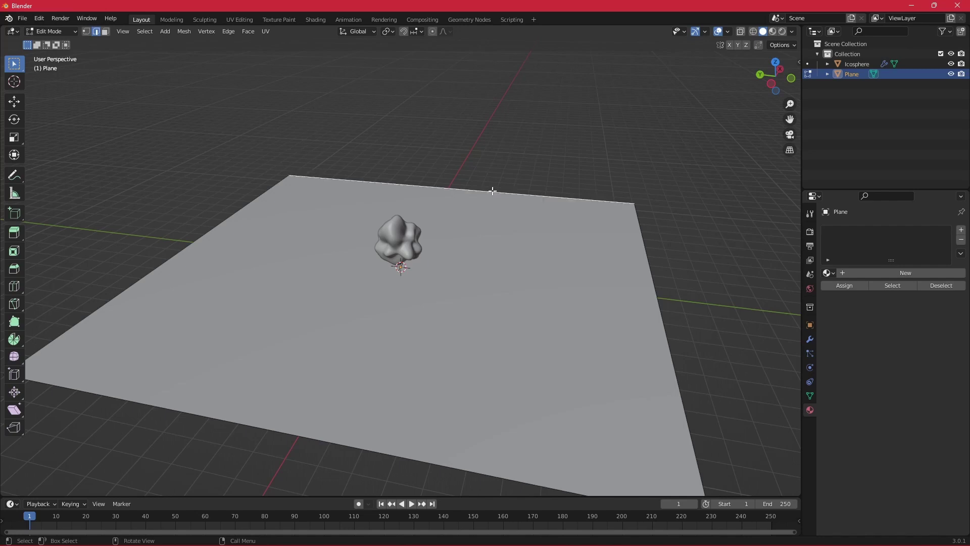
key(e)
key(z)
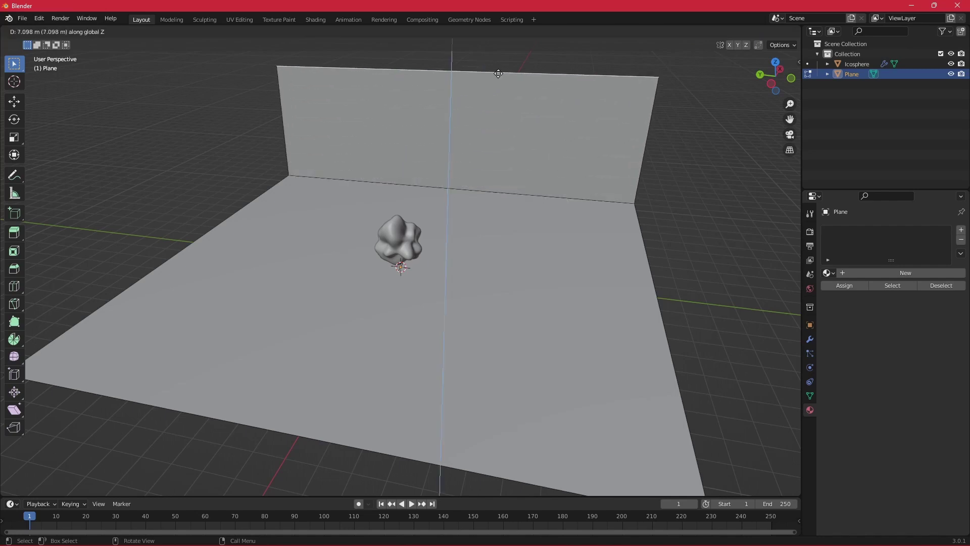
click(486, 251)
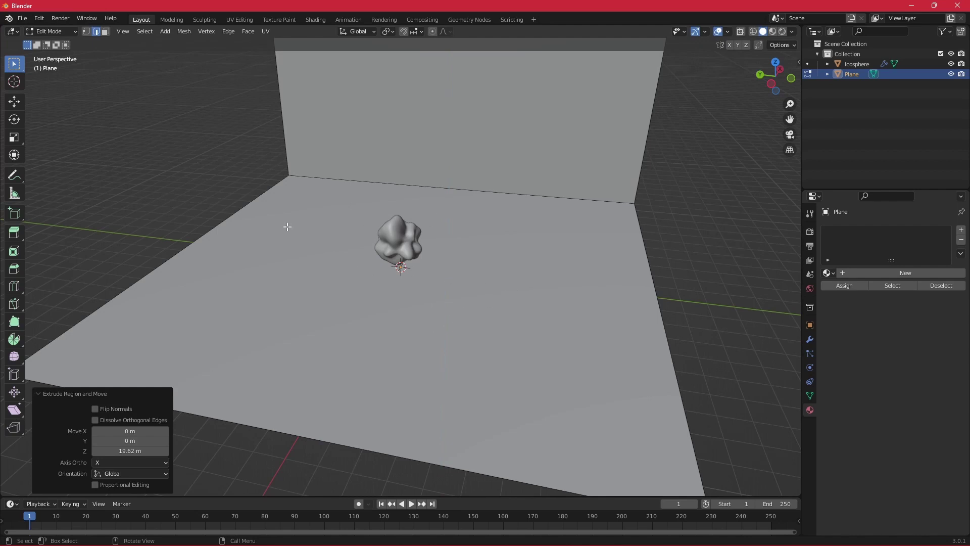
Bevel the wall-floor corner edge into an 8-segment rounded curve.
click(473, 190)
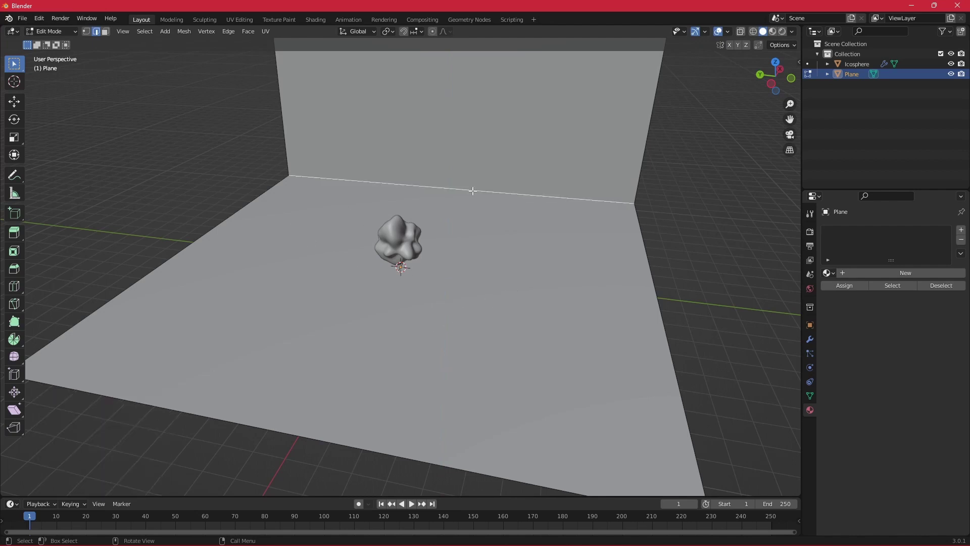
key(ctrl+b)
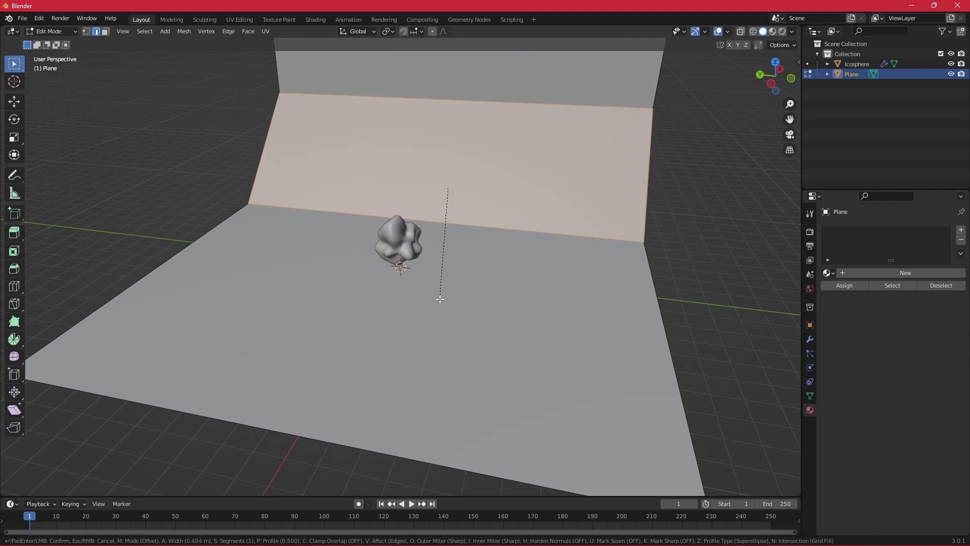
scroll(477, 255, up, 5)
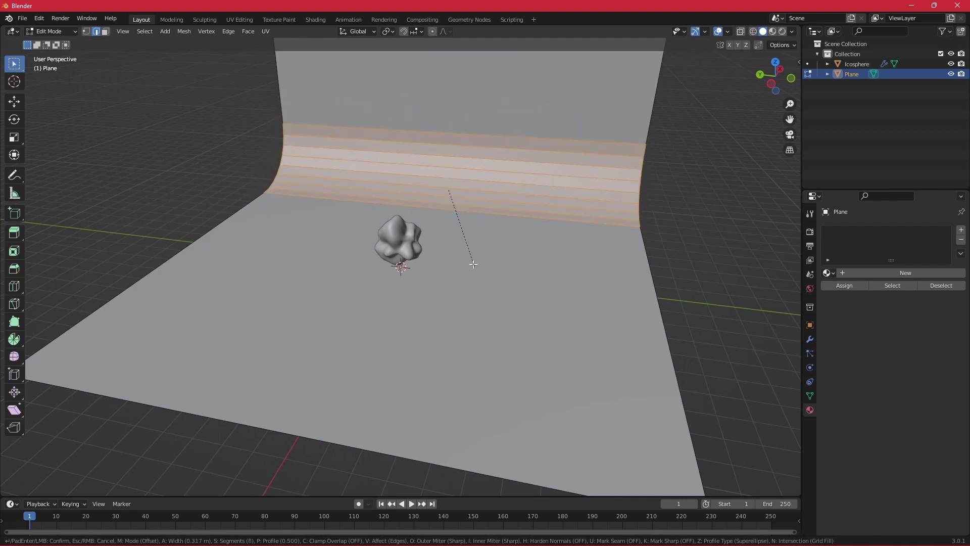
scroll(473, 269, up, 2)
click(469, 268)
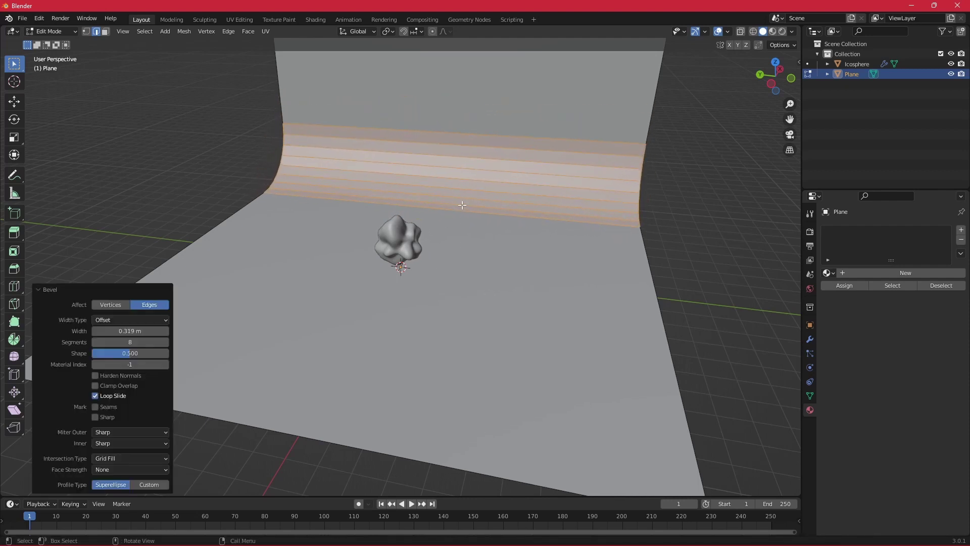
right_click(490, 187)
Shade the backdrop smooth and view it from the front.
key(Tab)
right_click(509, 222)
click(495, 223)
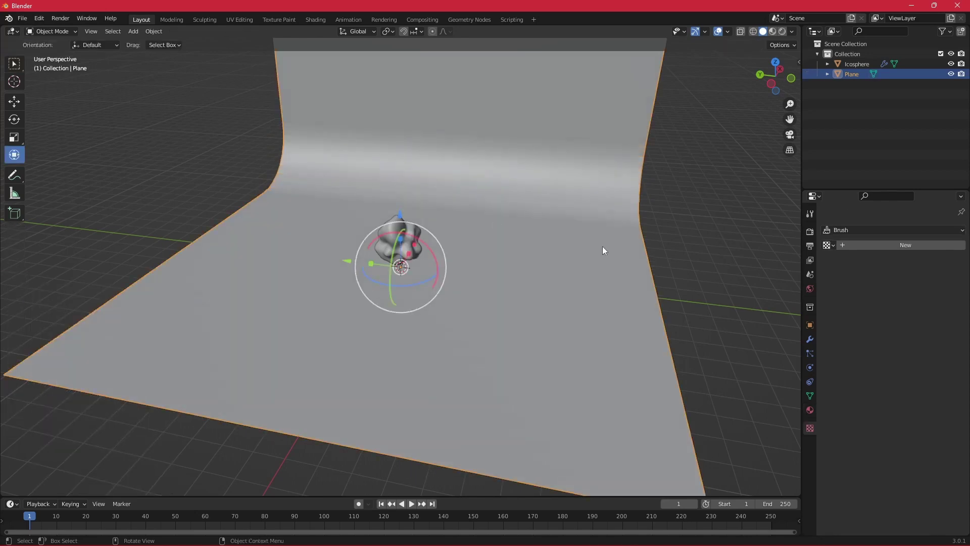
mouse_move(511, 269)
middle_down()
mouse_move(572, 232)
mouse_move(585, 246)
middle_up()
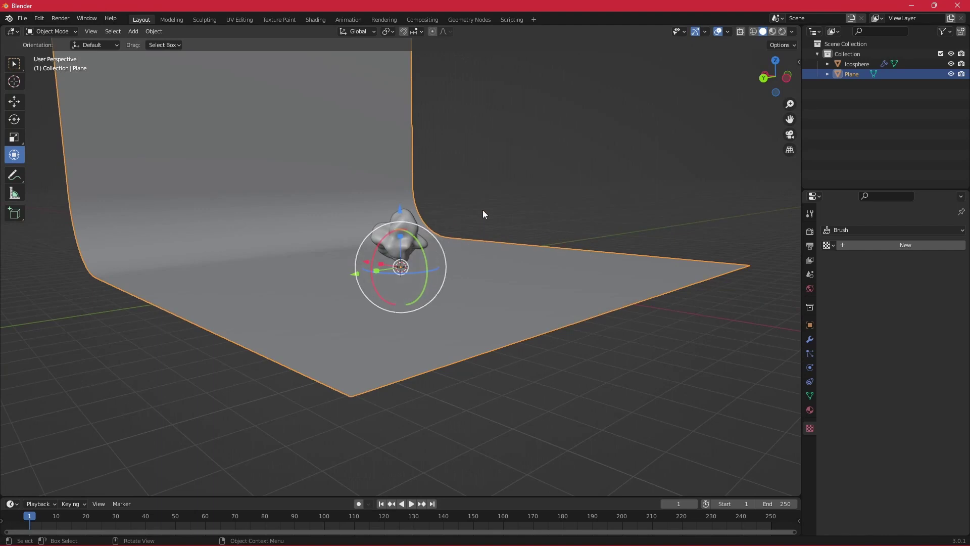
mouse_move(492, 230)
middle_down()
mouse_move(445, 268)
mouse_move(420, 248)
mouse_move(440, 241)
mouse_move(433, 234)
mouse_move(454, 262)
middle_up()
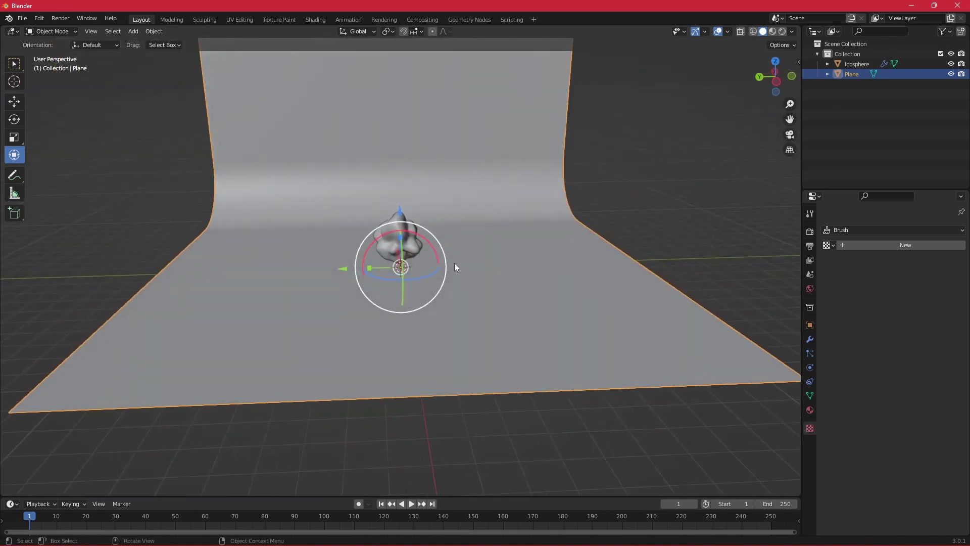
key(shift+a)
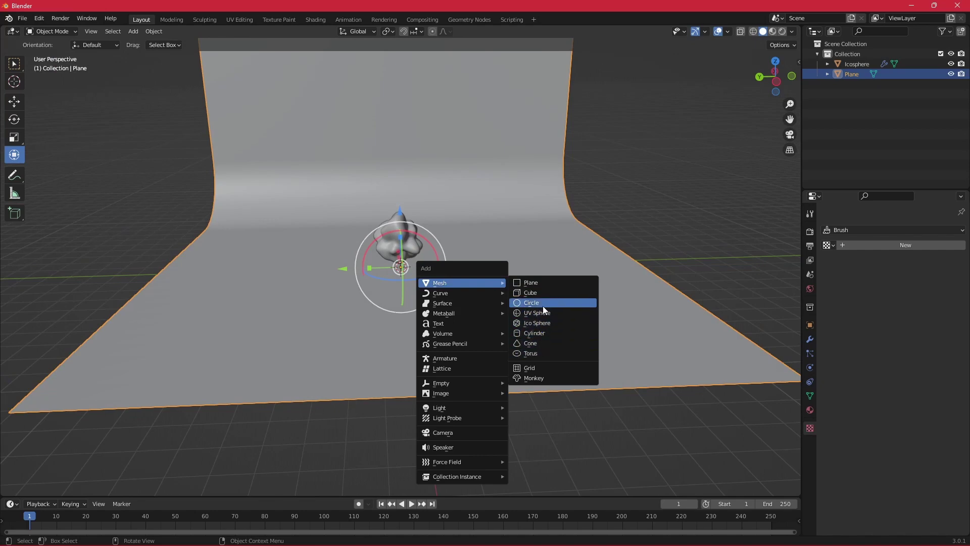
Add a cylinder at the scene centre and flatten it on Z into a disc.
click(537, 334)
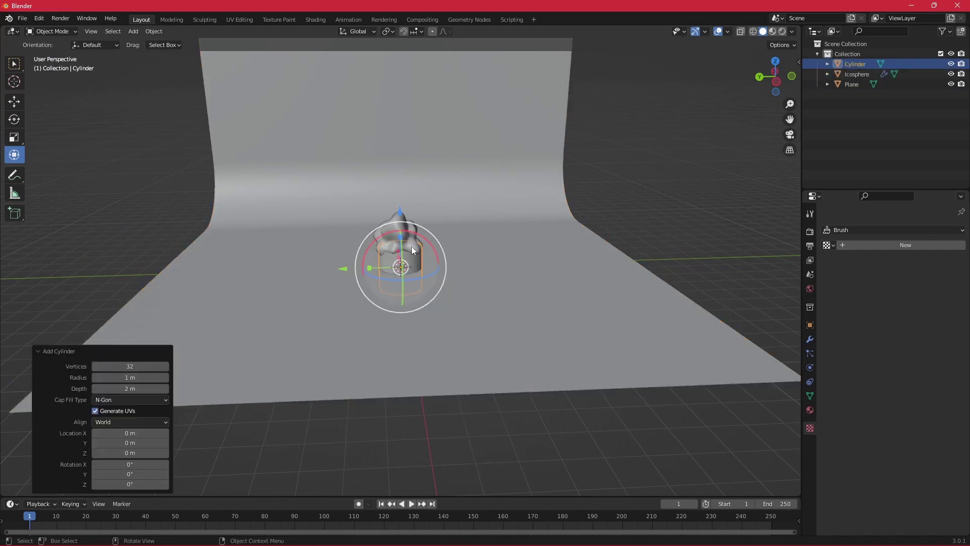
click(450, 252)
click(417, 261)
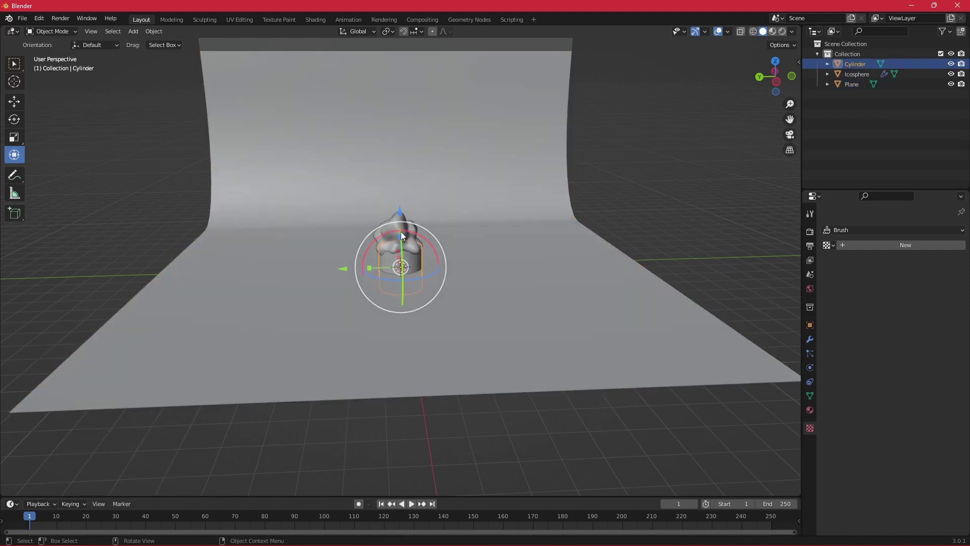
key(s)
key(z)
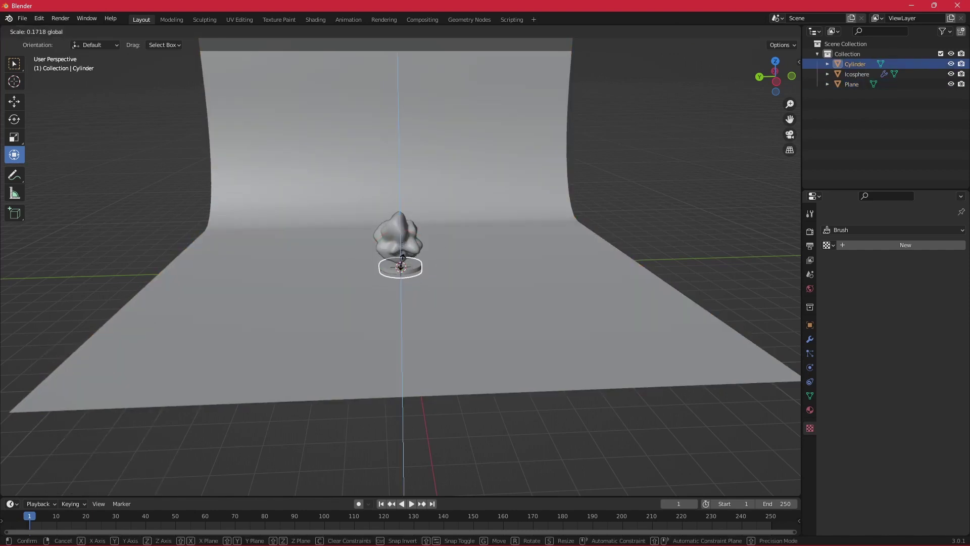
click(400, 268)
Enlarge and reposition the disc, settling on a uniform scale of 1.483.
key(s)
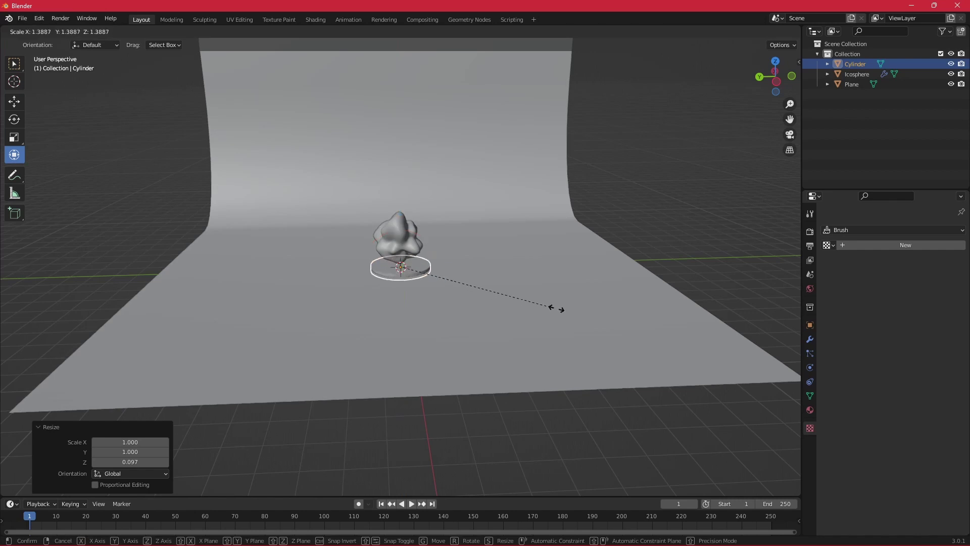
click(644, 327)
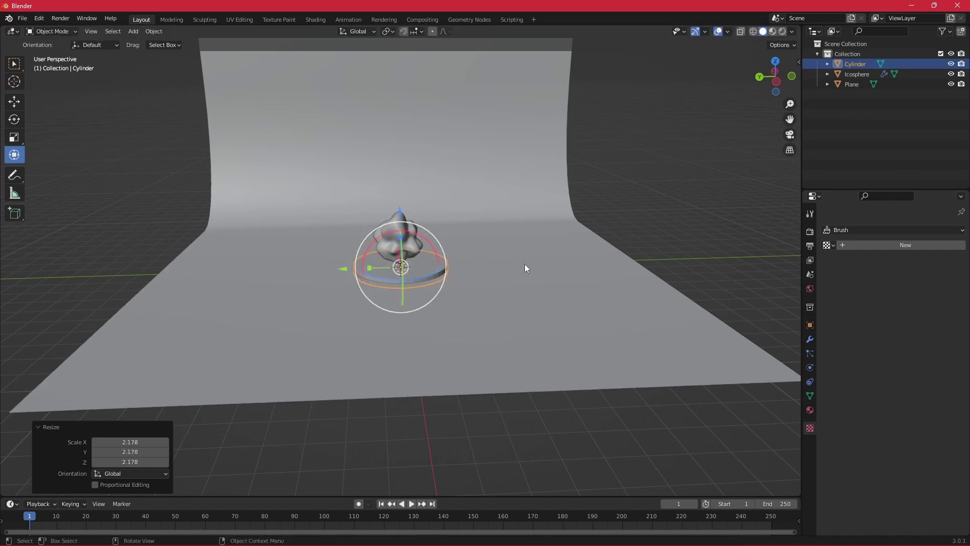
mouse_move(524, 264)
middle_down()
mouse_move(411, 268)
mouse_move(428, 265)
middle_up()
key(s)
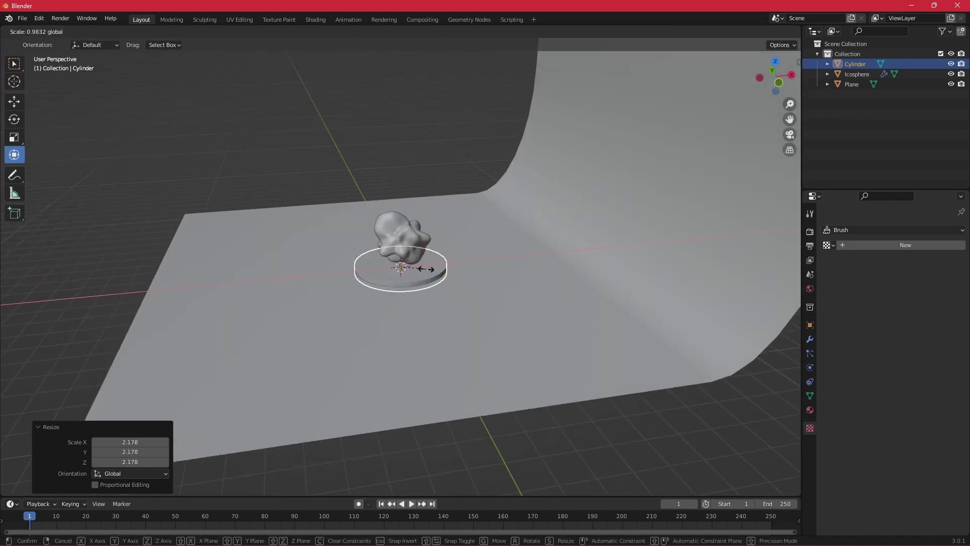
key(Escape)
key(g)
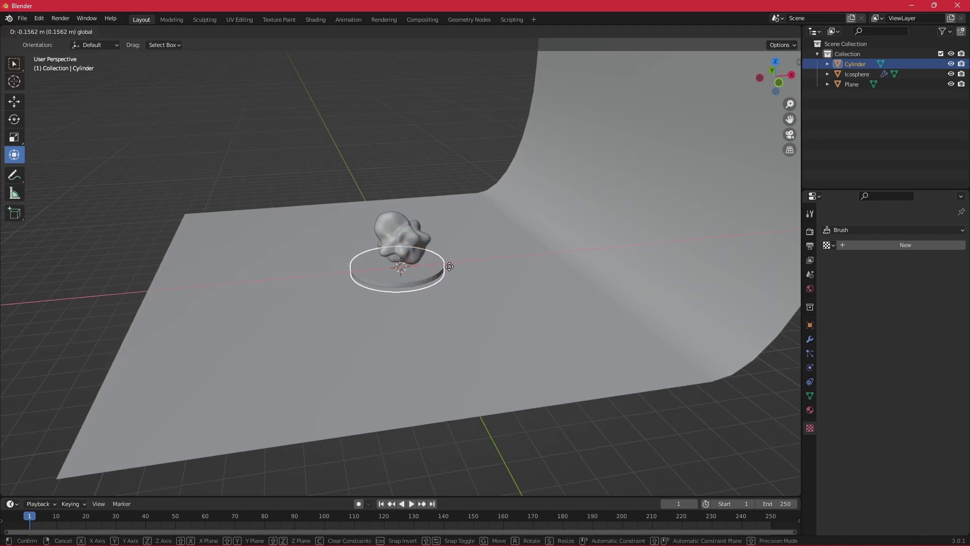
click(457, 269)
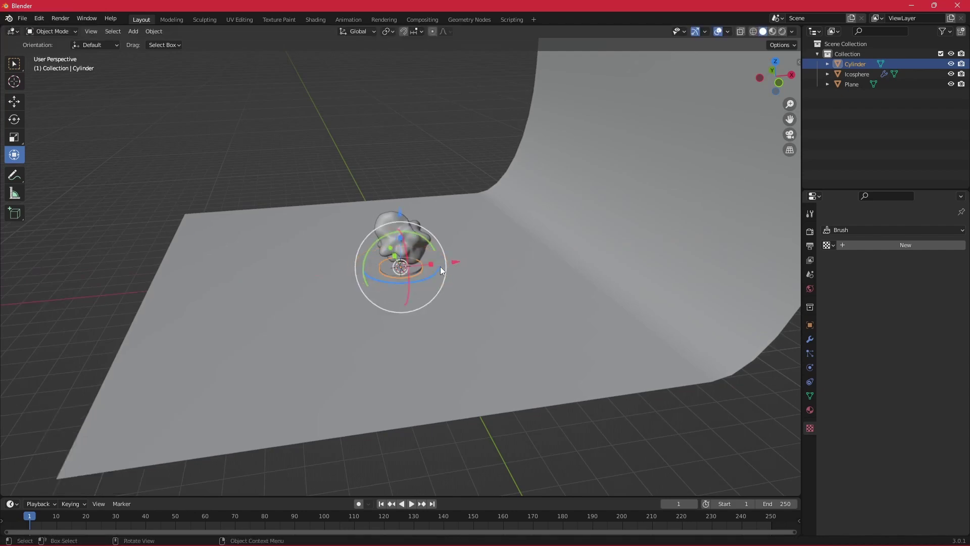
middle_drag(451, 311, 548, 344)
key(s)
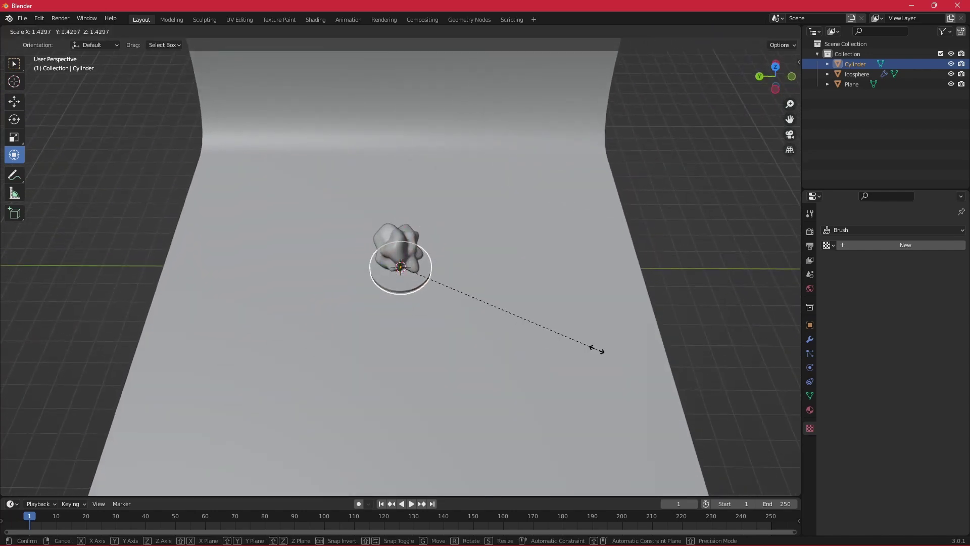
click(606, 353)
mouse_move(438, 292)
middle_down()
mouse_move(431, 243)
mouse_move(453, 236)
mouse_move(408, 237)
mouse_move(447, 259)
mouse_move(426, 259)
mouse_move(454, 252)
middle_up()
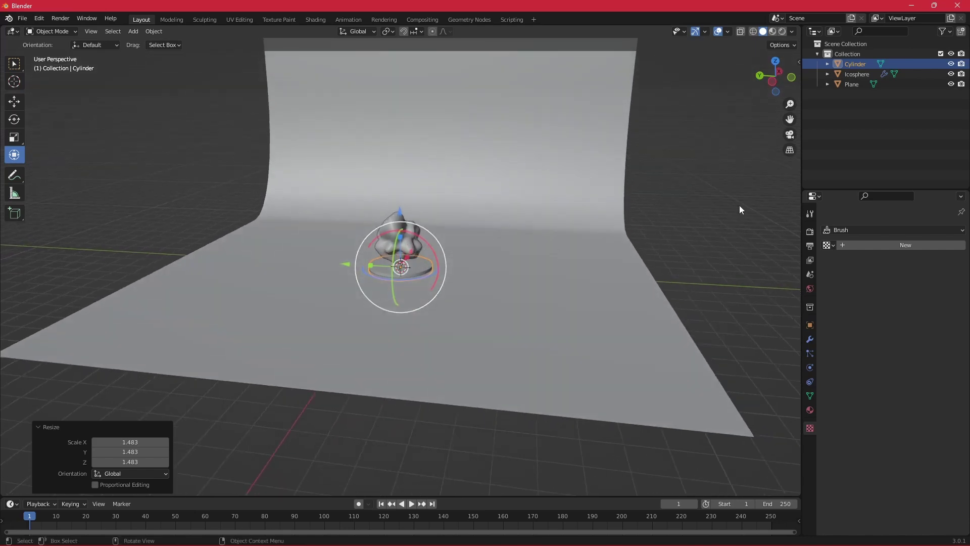
Shade the cylinder smooth with Auto Smooth at 30°.
click(881, 64)
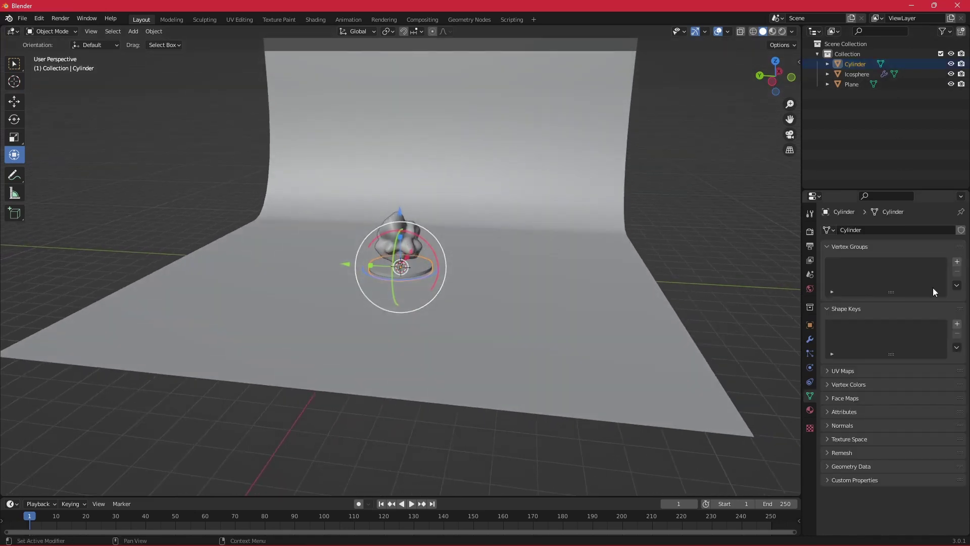
click(829, 426)
scroll(448, 275, up, 2)
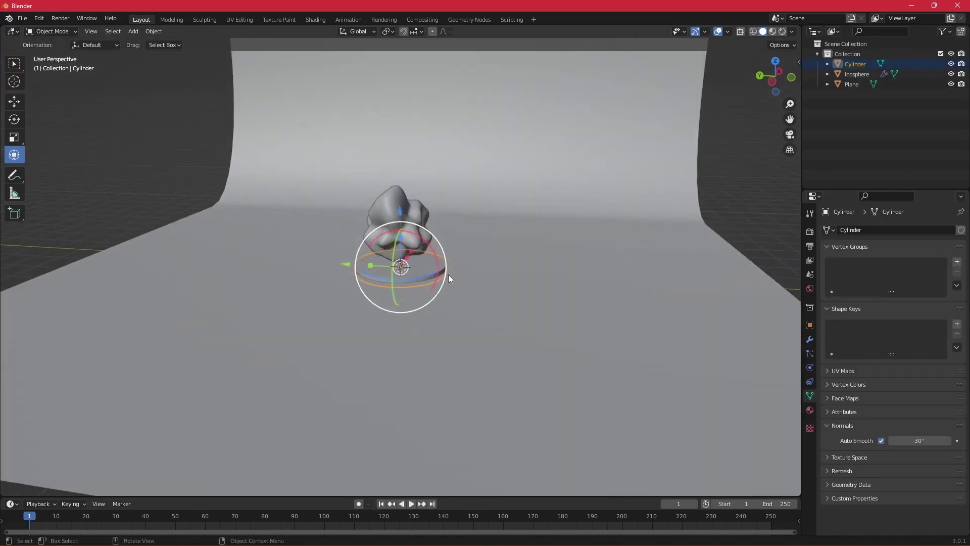
scroll(448, 274, up, 3)
right_click(452, 274)
click(480, 273)
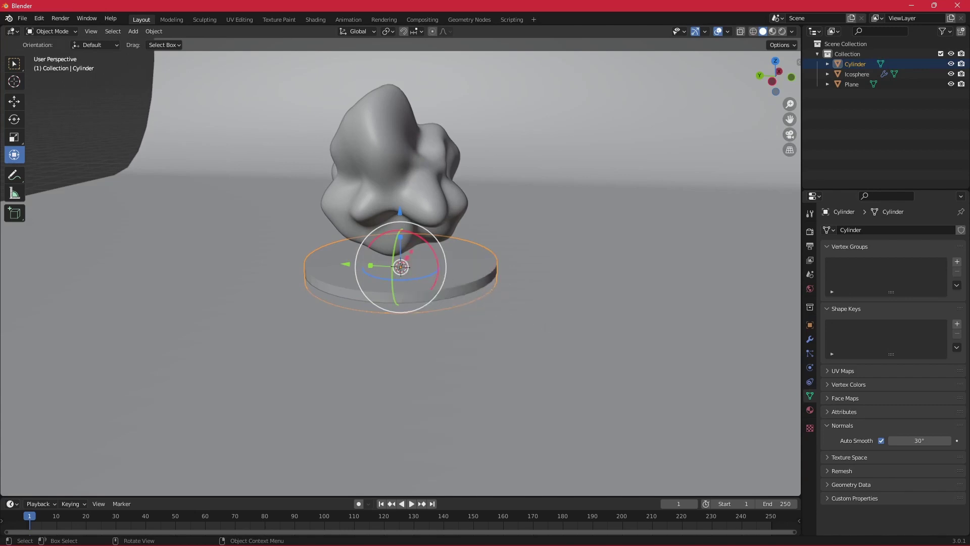
Scale the disc up to 1.552 and keep the Cylinder selected.
key(s)
click(554, 324)
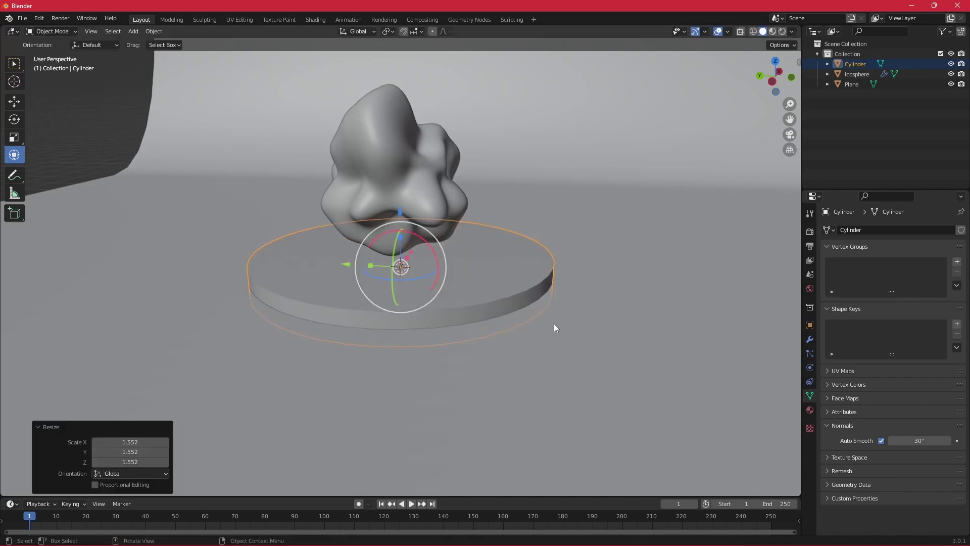
click(494, 281)
click(521, 293)
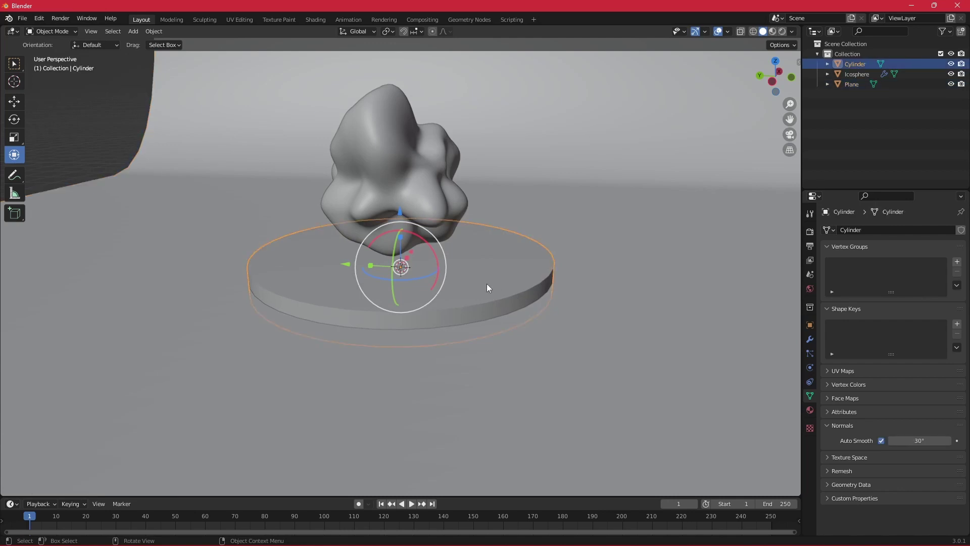
Inset the cylinder's top face and extrude it upward into a raised inner step.
key(Tab)
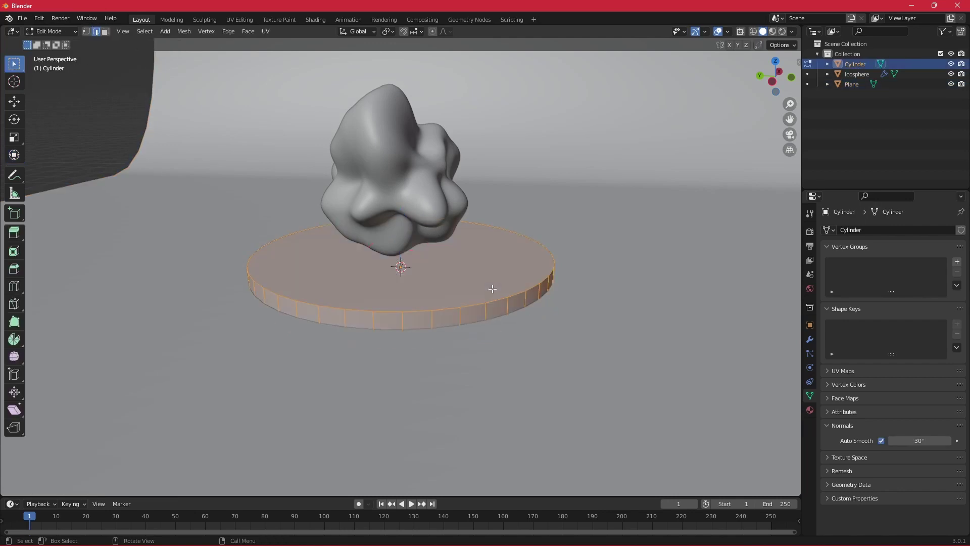
key(3)
click(476, 268)
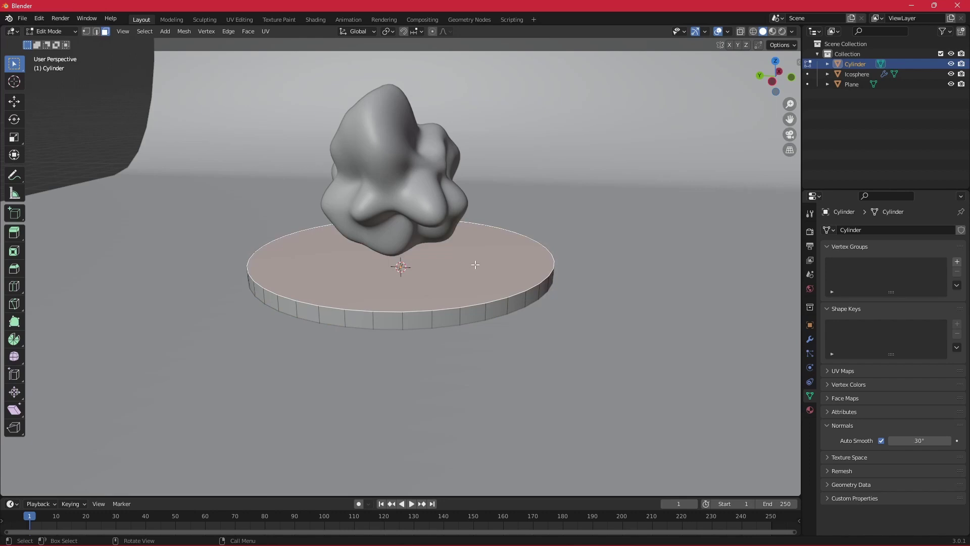
key(i)
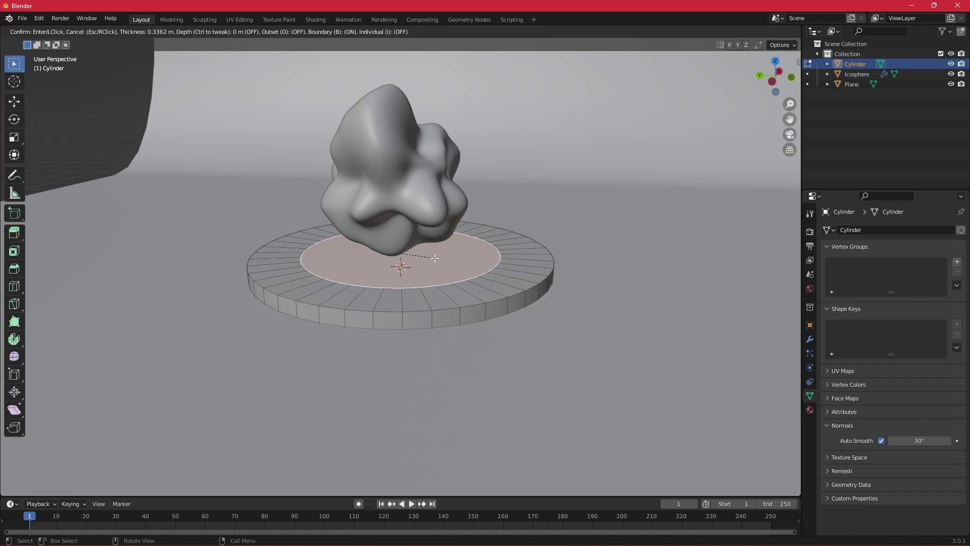
click(433, 257)
key(e)
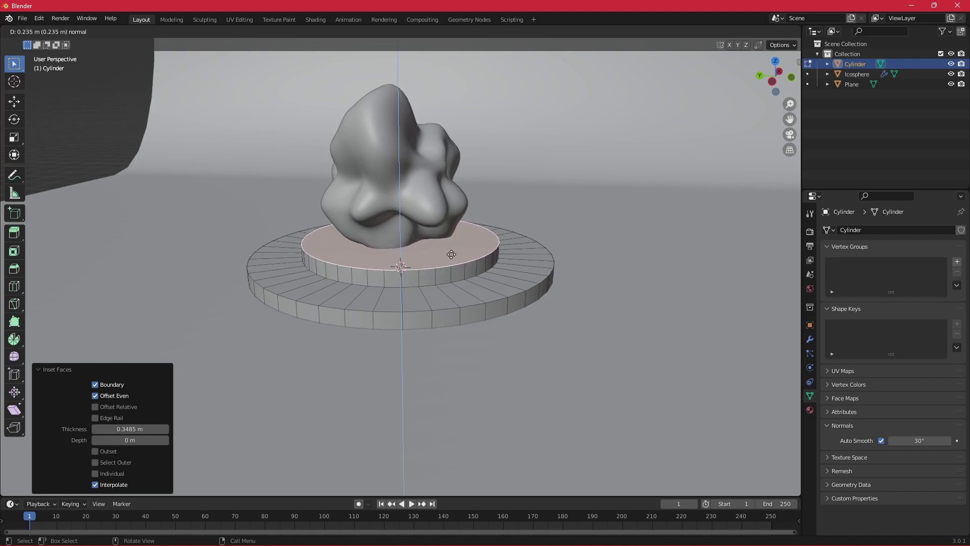
click(451, 253)
Inset the step again and push its centre down -0.43991 m into a recessed well.
key(i)
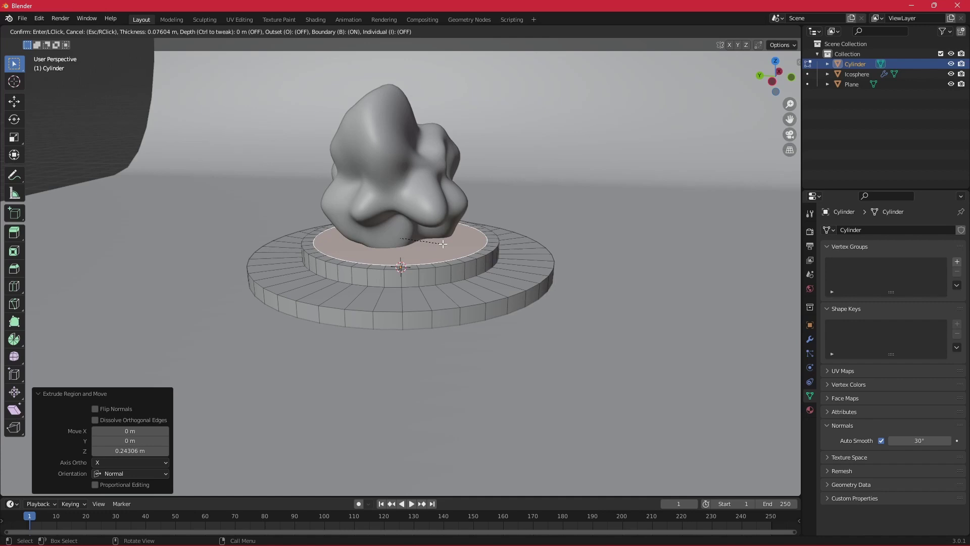
click(443, 244)
key(e)
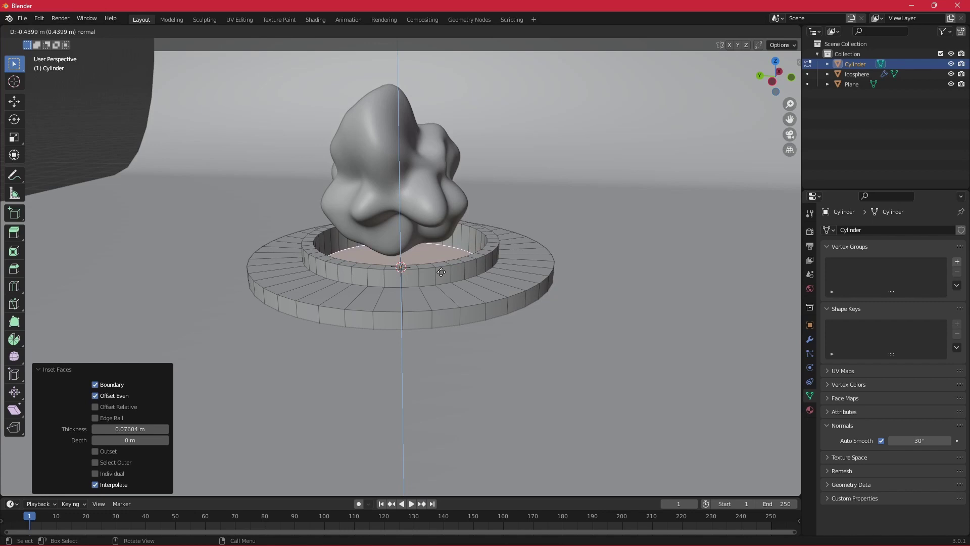
click(441, 272)
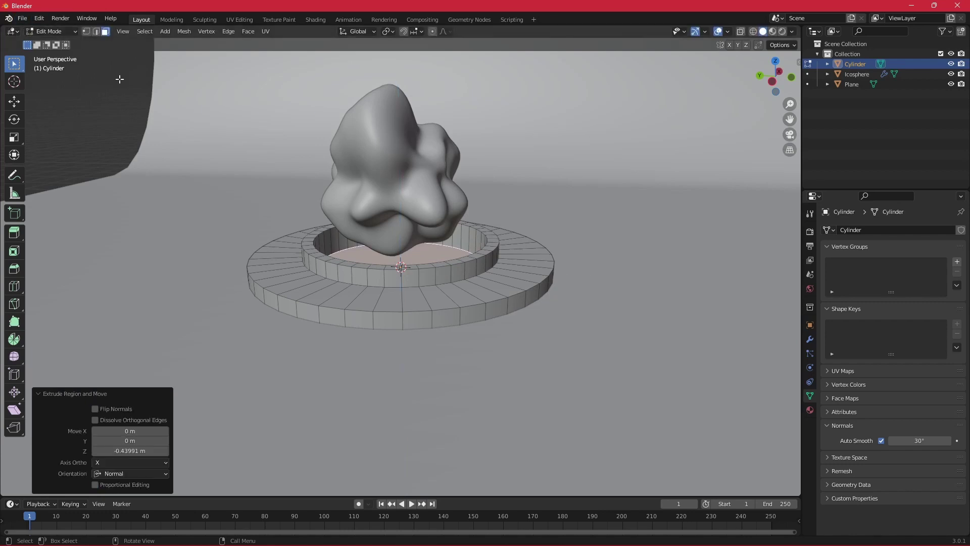
key(Tab)
Lift the Icosphere blob higher above the podium.
middle_drag(440, 342, 493, 344)
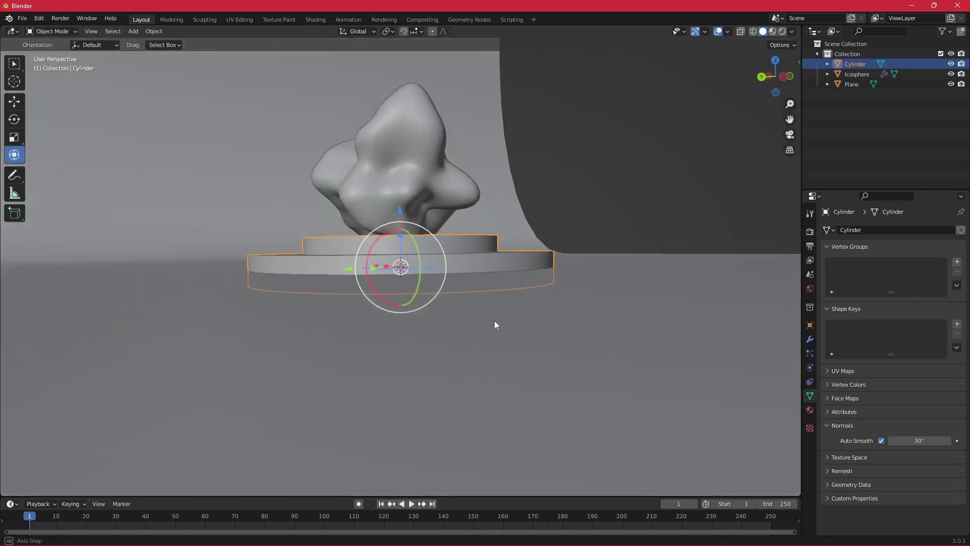
mouse_move(535, 275)
middle_down()
mouse_move(477, 251)
mouse_move(402, 187)
middle_up()
scroll(477, 252, down, 3)
click(401, 187)
drag(401, 149, 401, 126)
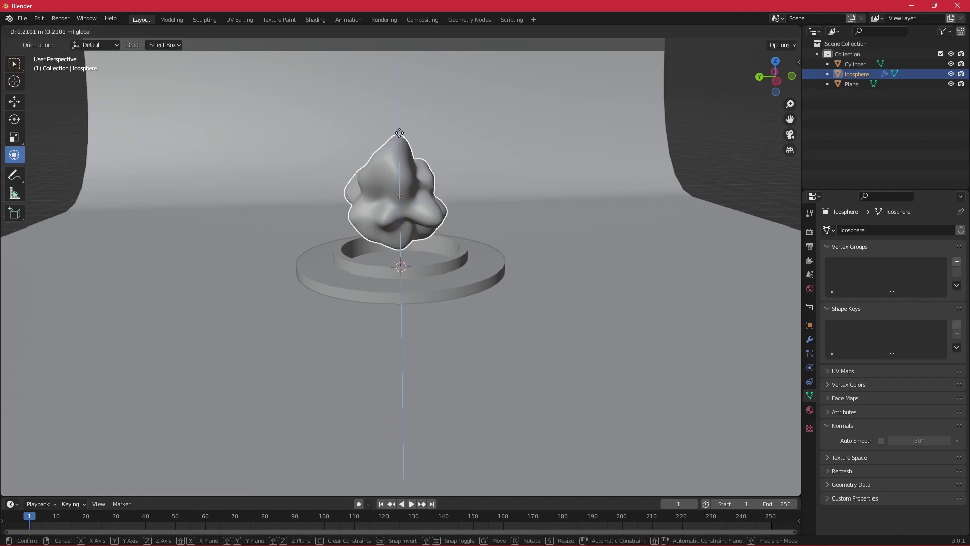
Stretch the podium Cylinder taller to a Z scale of 1.888.
mouse_move(554, 224)
middle_down()
mouse_move(549, 202)
mouse_move(483, 251)
mouse_move(513, 221)
middle_up()
click(448, 260)
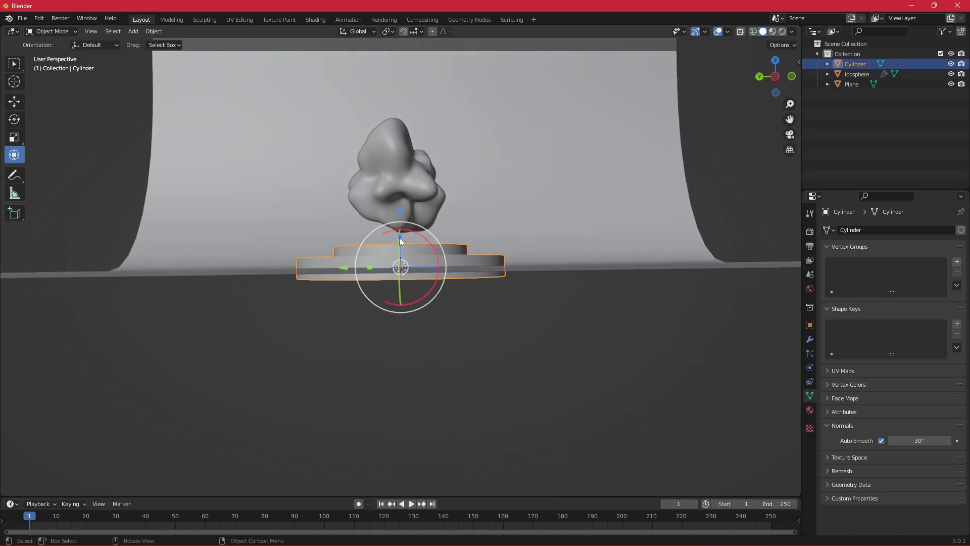
drag(401, 236, 399, 218)
mouse_move(399, 218)
middle_down()
mouse_move(485, 195)
mouse_move(400, 221)
middle_up()
drag(401, 220, 404, 197)
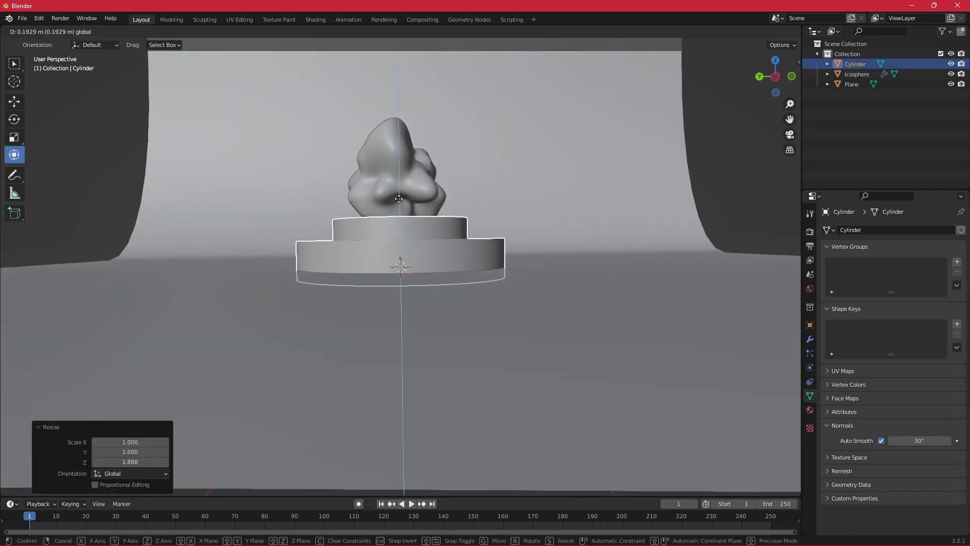
Raise the blob further above the podium, then reselect the Cylinder.
click(411, 178)
scroll(528, 172, down, 2)
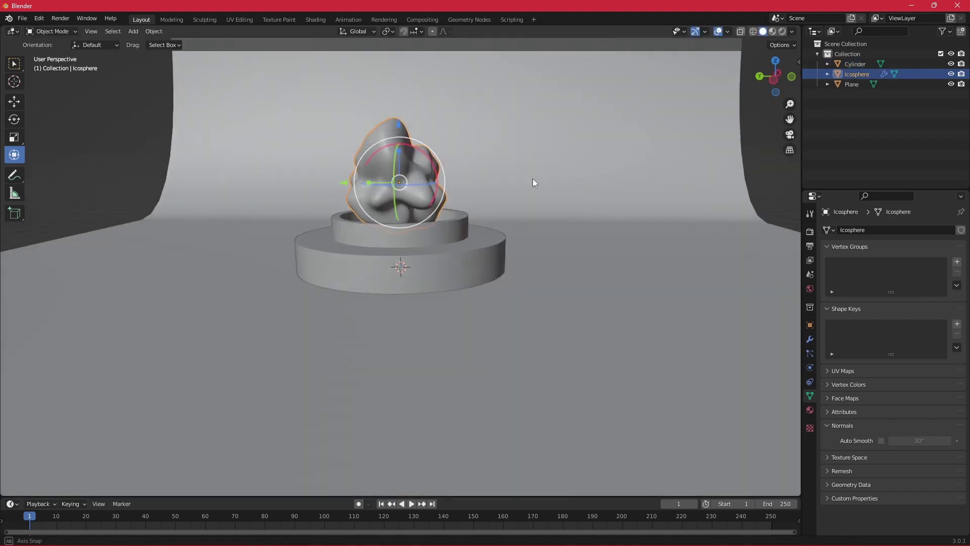
scroll(530, 177, down, 3)
mouse_move(399, 161)
mouse_down()
mouse_move(400, 137)
mouse_move(396, 162)
mouse_move(396, 152)
mouse_up()
click(523, 211)
mouse_move(523, 211)
middle_down()
mouse_move(560, 204)
mouse_move(624, 235)
mouse_move(544, 253)
mouse_move(529, 206)
mouse_move(532, 218)
mouse_move(466, 213)
mouse_move(533, 217)
mouse_move(481, 238)
middle_up()
scroll(550, 241, up, 3)
click(438, 234)
Extrude the podium's inner face a further 0.24466 m down into the well.
click(472, 298)
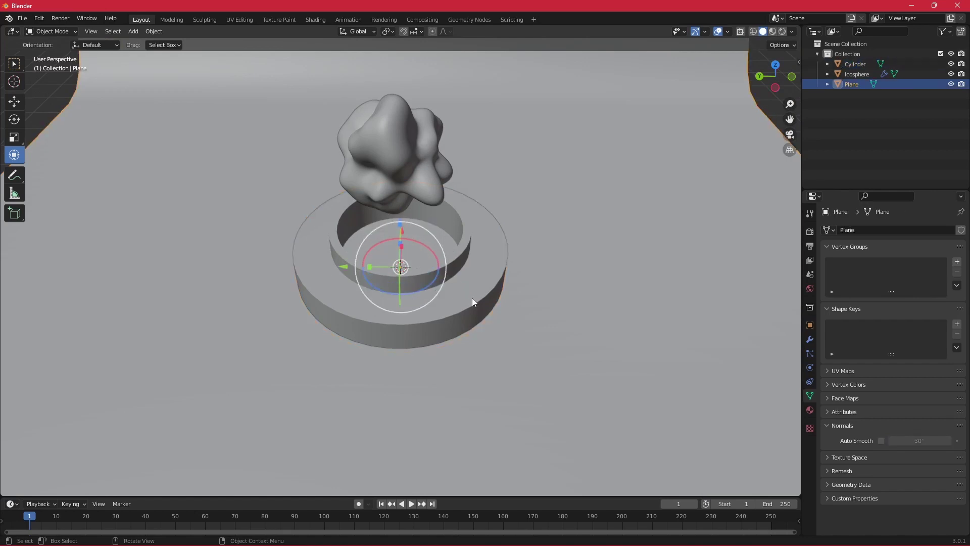
key(Tab)
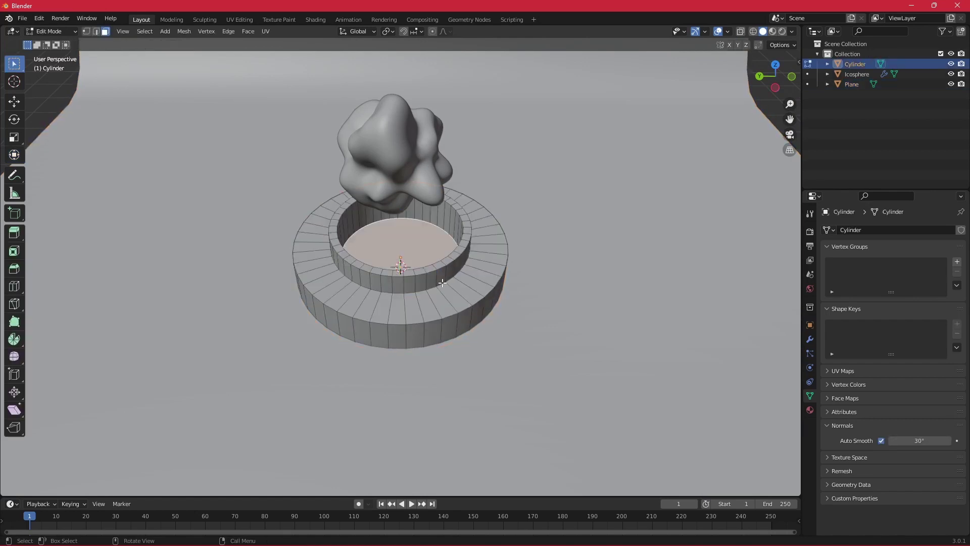
key(e)
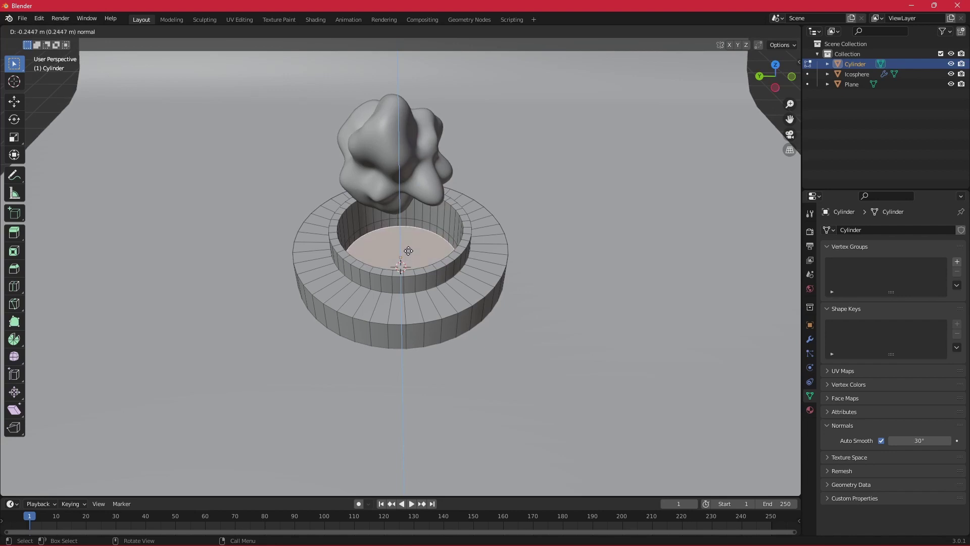
click(408, 251)
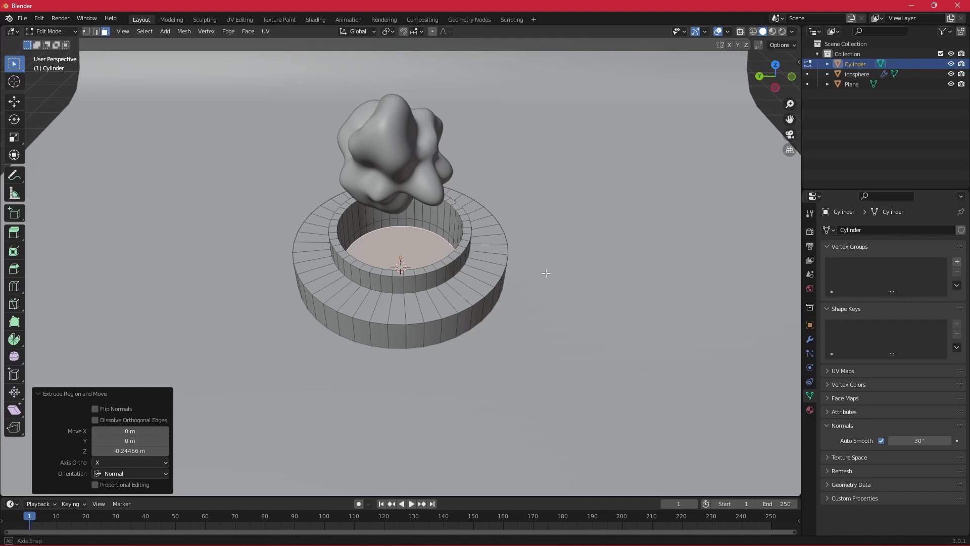
mouse_move(546, 273)
middle_down()
mouse_move(548, 251)
mouse_move(517, 269)
mouse_move(486, 250)
mouse_move(524, 253)
mouse_move(534, 271)
mouse_move(523, 274)
mouse_move(551, 256)
mouse_move(538, 254)
middle_up()
key(Tab)
scroll(510, 221, down, 4)
Copy and paste the blob, shrink the copy, and place it above-right of the original.
middle_drag(485, 187, 417, 207)
click(417, 207)
key(ctrl+c)
key(ctrl+v)
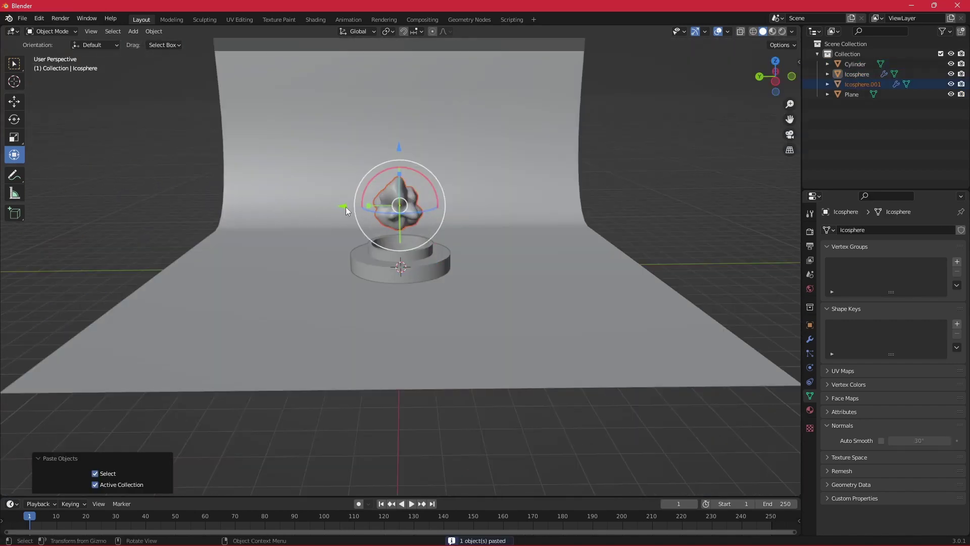
drag(346, 211, 398, 211)
drag(452, 147, 452, 108)
key(s)
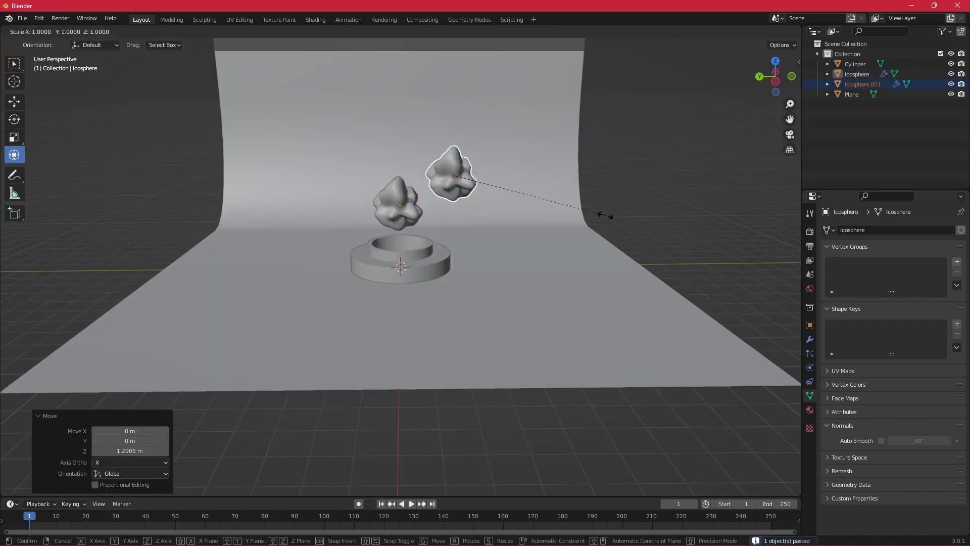
click(531, 201)
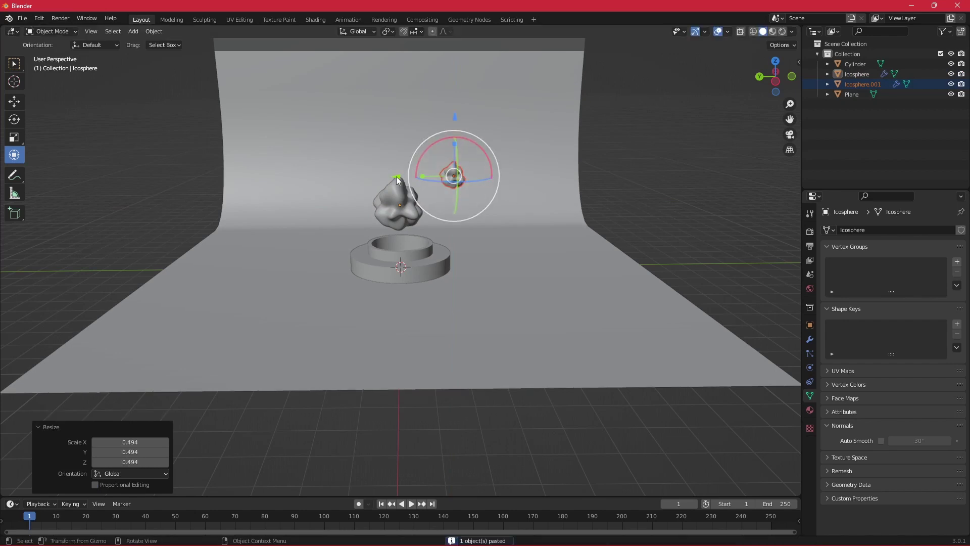
mouse_move(398, 181)
mouse_down()
mouse_move(376, 176)
mouse_move(385, 177)
mouse_up()
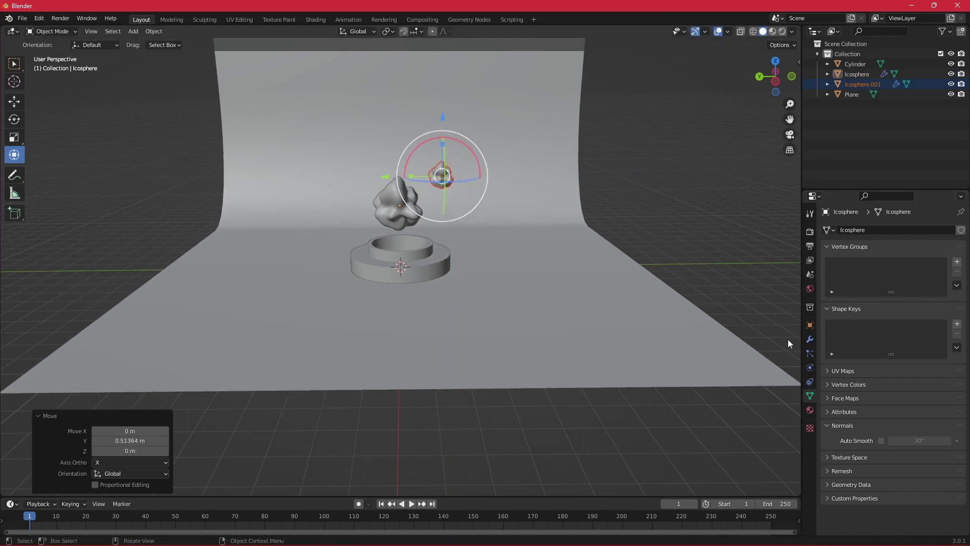
Raise the copy's Clouds texture size to 1.34 for a smoother shape.
click(810, 339)
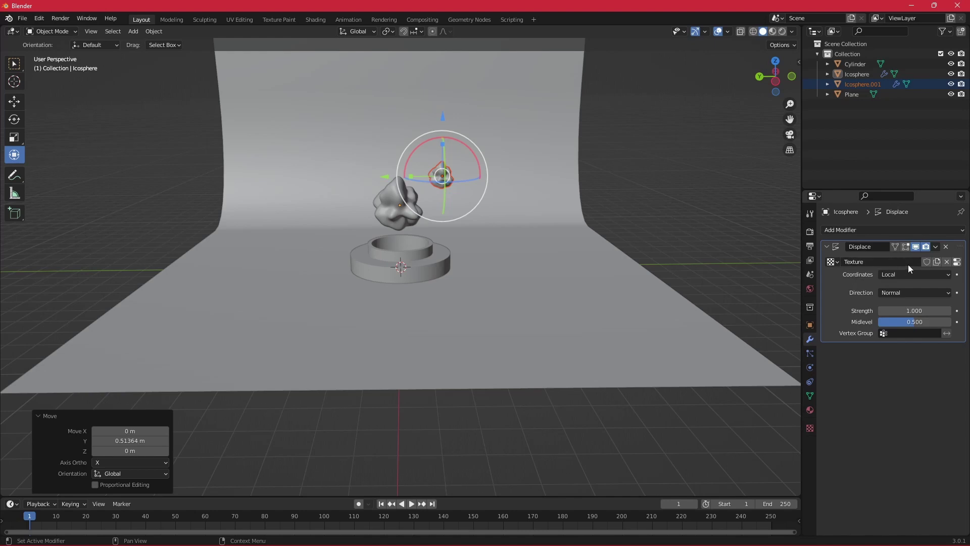
click(957, 262)
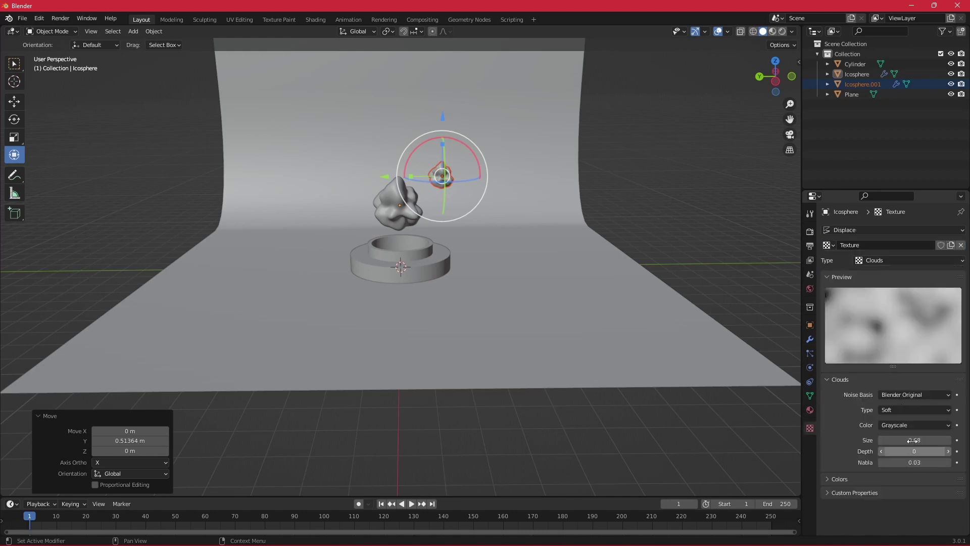
mouse_move(917, 440)
mouse_down()
mouse_move(940, 440)
mouse_move(917, 440)
mouse_up()
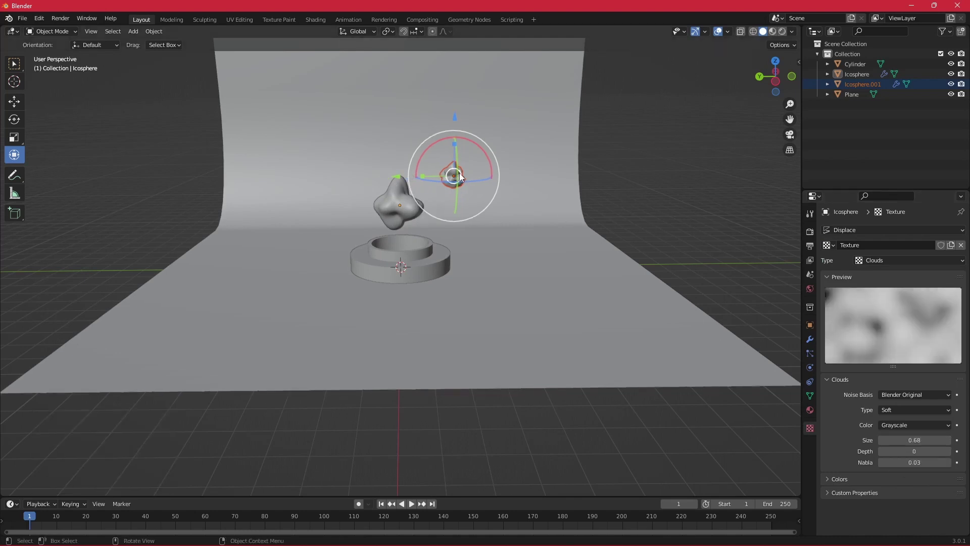
mouse_move(460, 174)
mouse_down()
mouse_move(494, 191)
mouse_move(462, 174)
mouse_up()
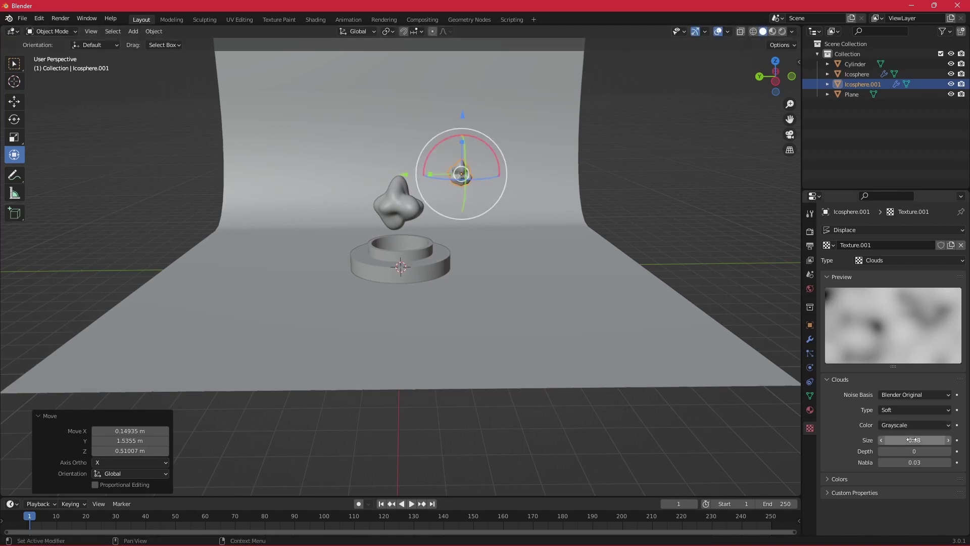
drag(915, 440, 914, 440)
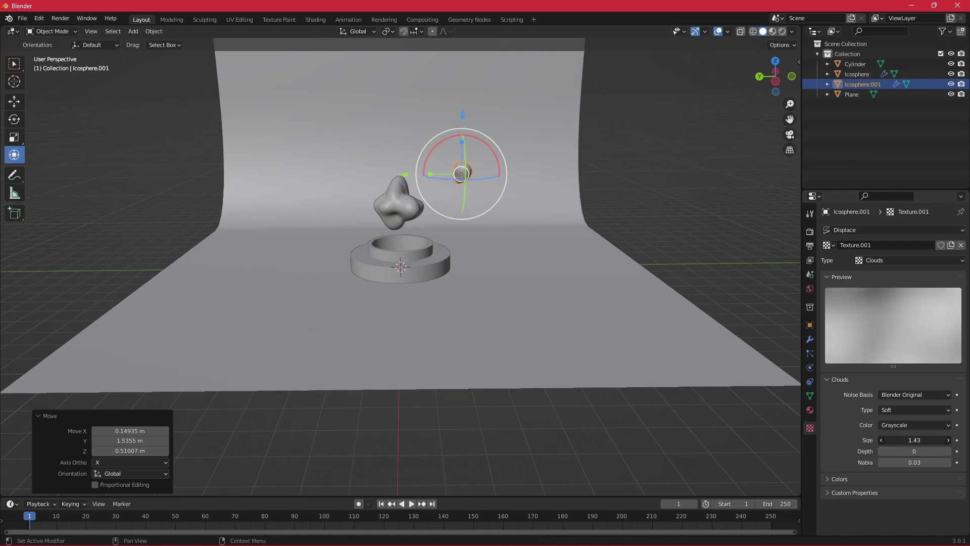
scroll(477, 149, up, 3)
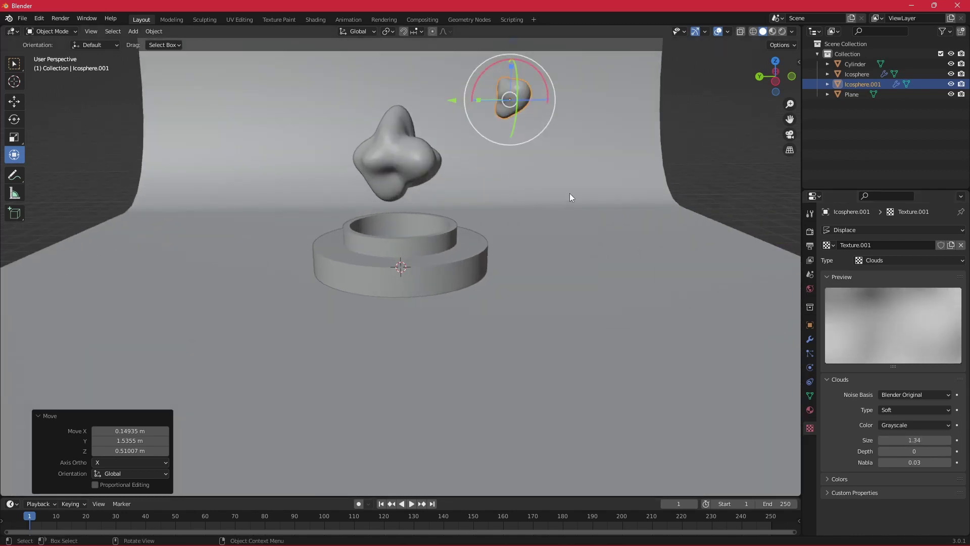
Freely rotate Icosphere.001, shrink it to 0.741, shift it along Y and tilt it on X.
shift+middle_drag(561, 160, 589, 283)
key(r)
key(r)
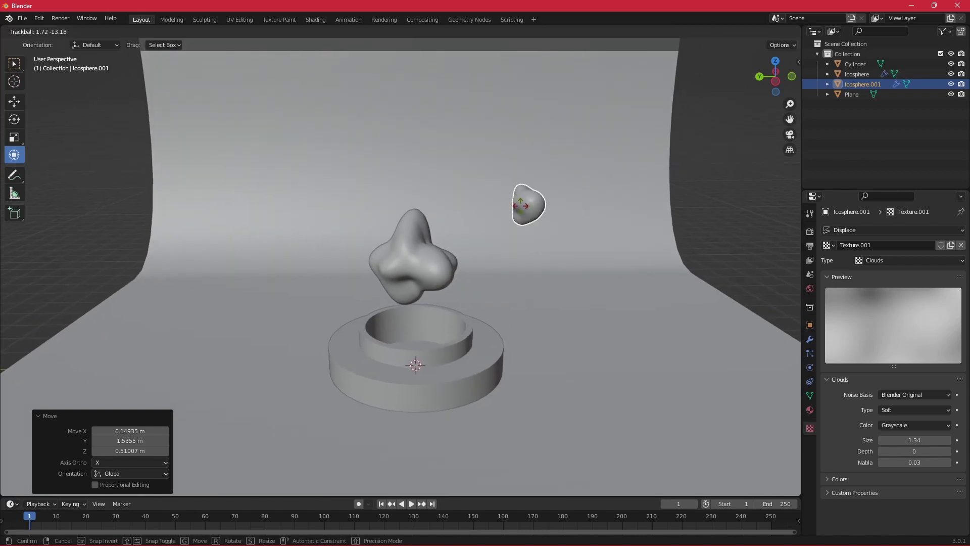
click(513, 211)
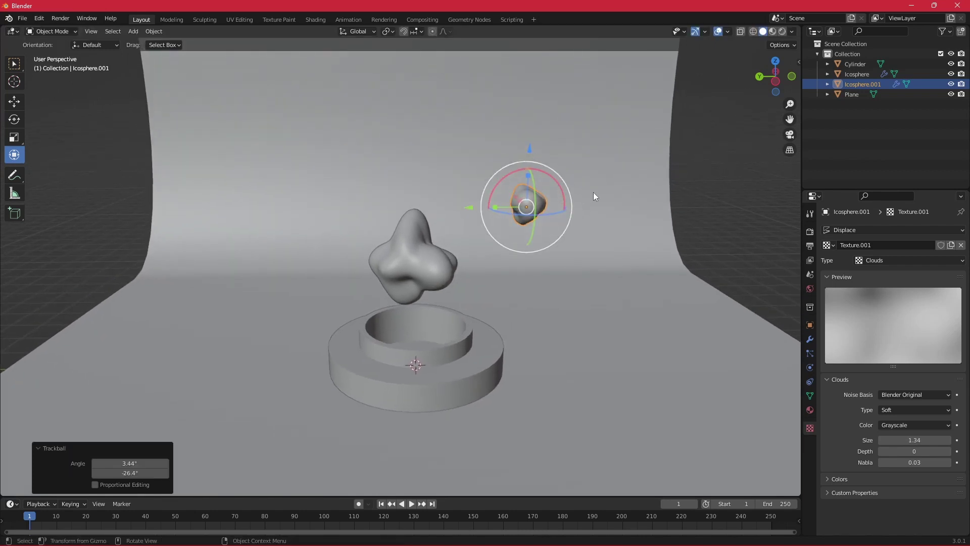
key(s)
click(660, 205)
key(g)
key(y)
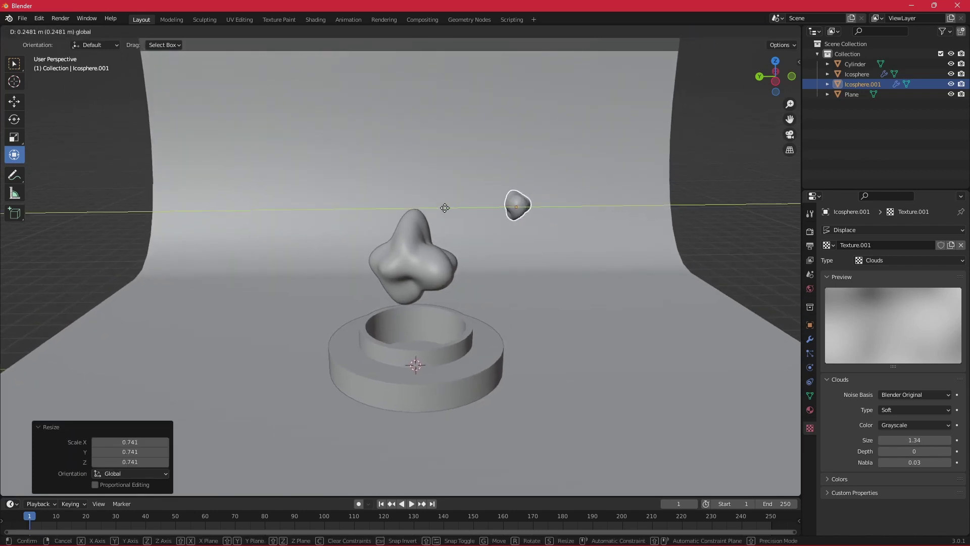
click(409, 210)
drag(489, 177, 538, 190)
click(593, 311)
mouse_move(593, 310)
middle_down()
mouse_move(567, 299)
mouse_move(609, 296)
mouse_move(533, 256)
middle_up()
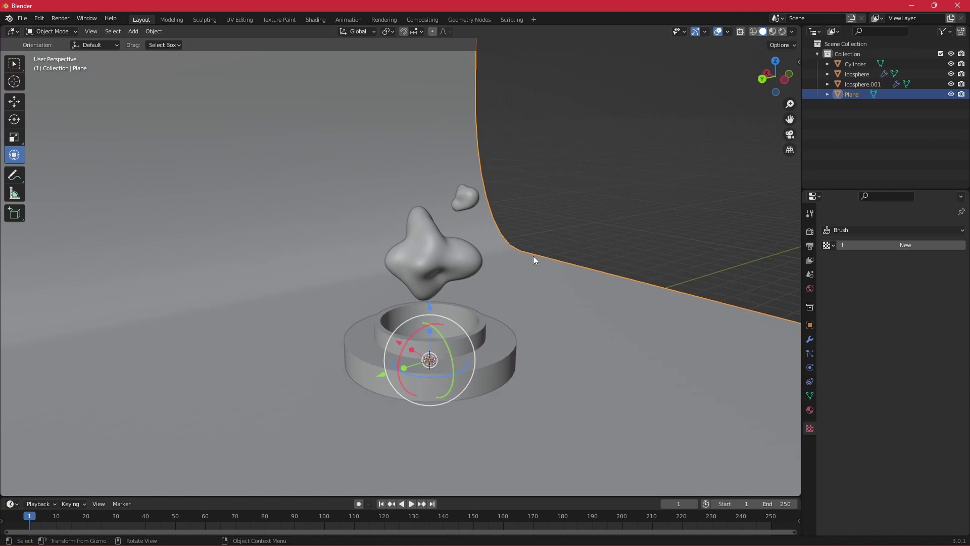
Paste a copy of the small blob left of the main blob, rotated 65.5° on X.
click(477, 194)
key(ctrl+c)
key(ctrl+v)
drag(413, 205, 324, 211)
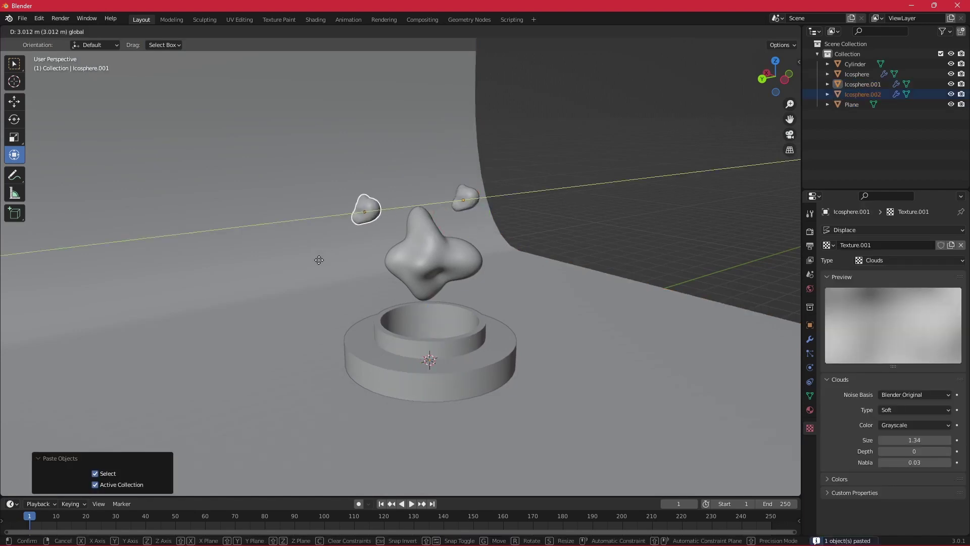
mouse_move(394, 217)
middle_down()
mouse_move(405, 211)
mouse_move(374, 193)
middle_up()
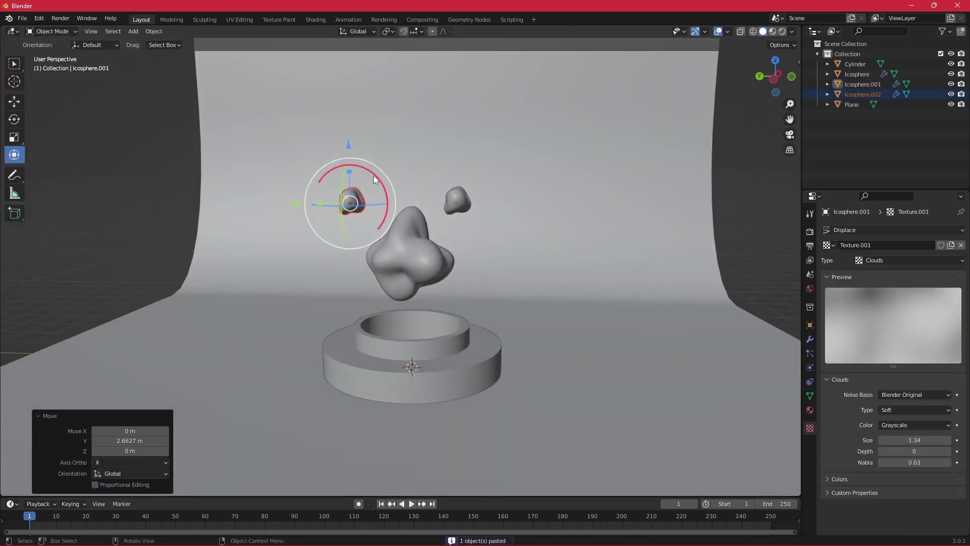
drag(374, 174, 423, 226)
middle_drag(484, 263, 329, 223)
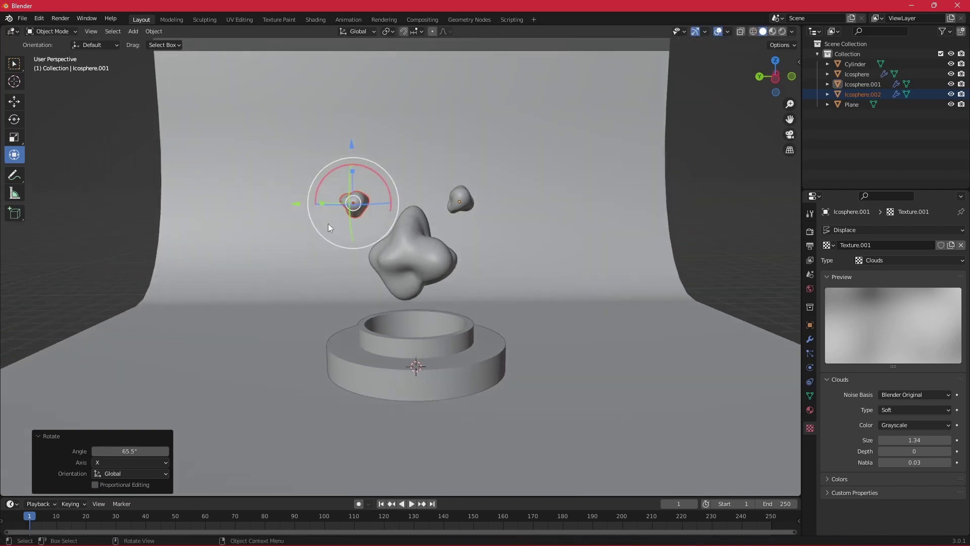
drag(353, 158, 359, 182)
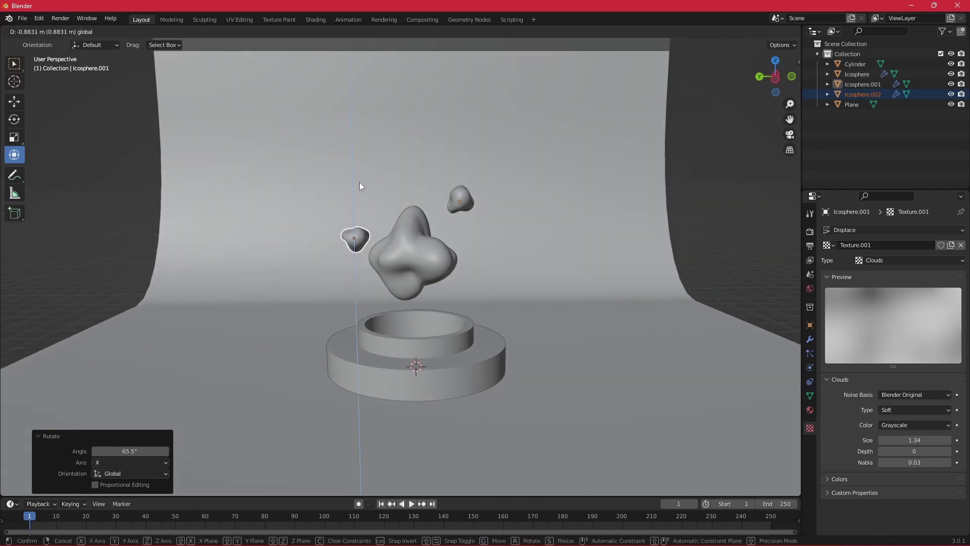
mouse_move(359, 182)
middle_down()
mouse_move(540, 286)
mouse_move(511, 271)
middle_up()
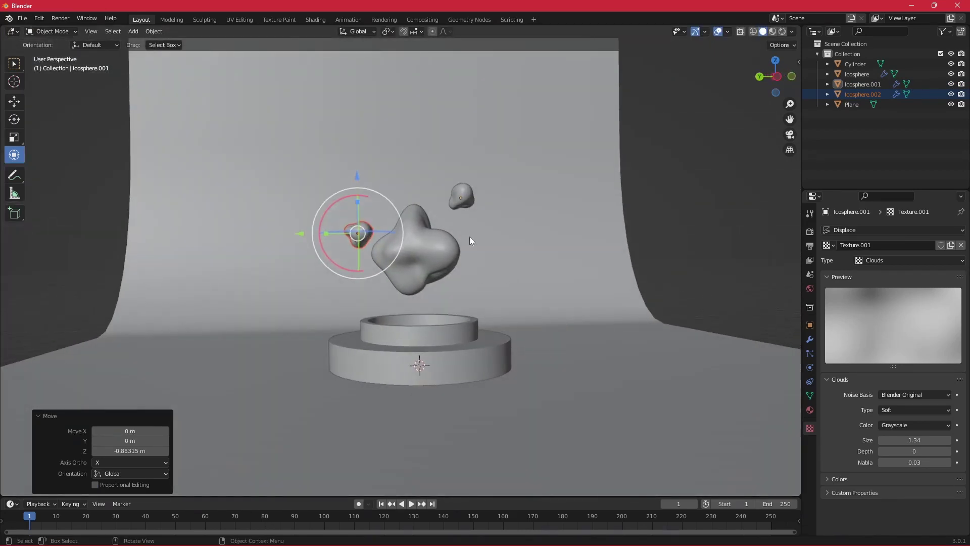
mouse_move(469, 236)
middle_down()
mouse_move(448, 254)
mouse_move(437, 230)
middle_up()
mouse_move(388, 234)
mouse_down()
mouse_move(377, 232)
mouse_move(384, 236)
mouse_up()
mouse_move(384, 236)
middle_down()
mouse_move(554, 269)
mouse_move(525, 276)
mouse_move(542, 270)
middle_up()
Shrink Icosphere.002 to 0.651, fine-tune its position, and paste a podium copy.
key(s)
click(475, 263)
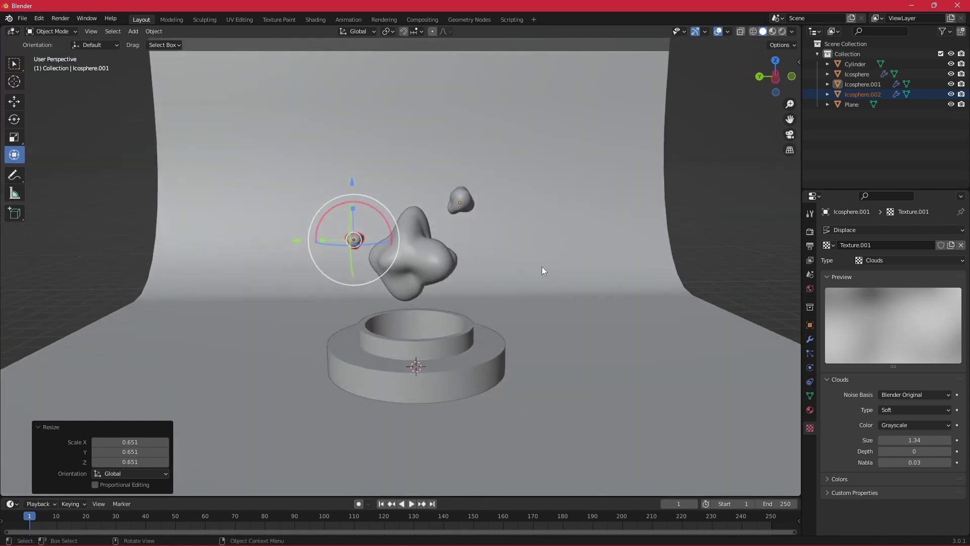
drag(353, 183, 354, 191)
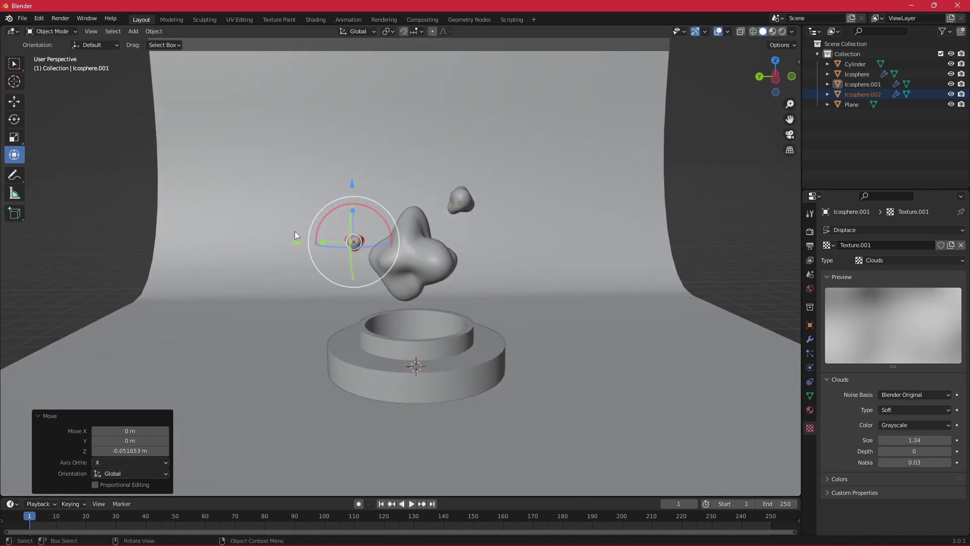
drag(297, 240, 303, 243)
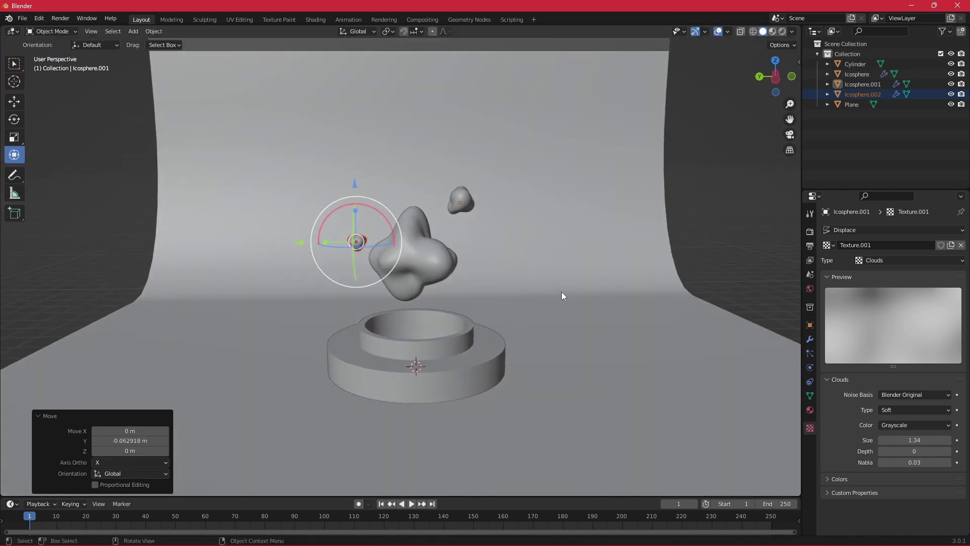
scroll(562, 295, down, 3)
key(ctrl+v)
Scale the pasted podium to 0.705 and place it right of the main podium.
drag(353, 322, 468, 319)
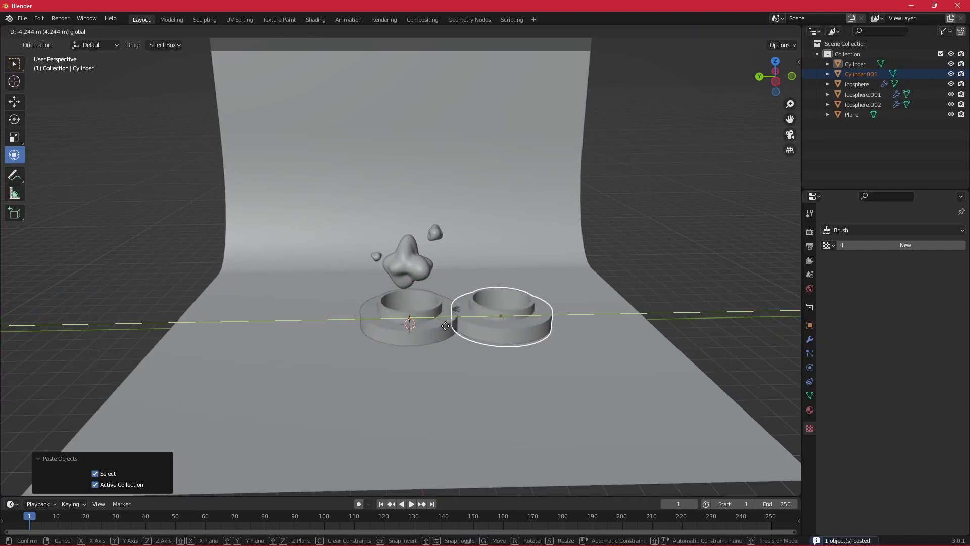
key(g)
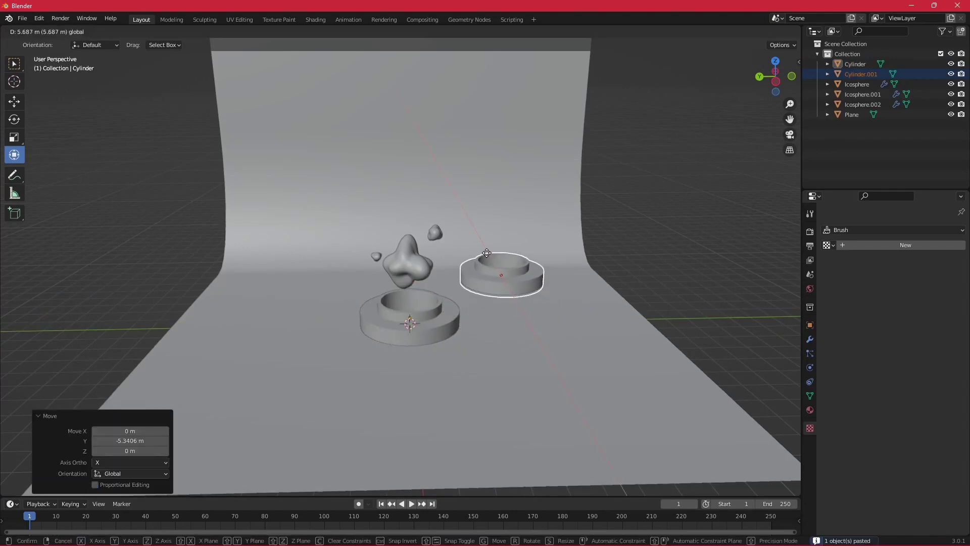
click(479, 272)
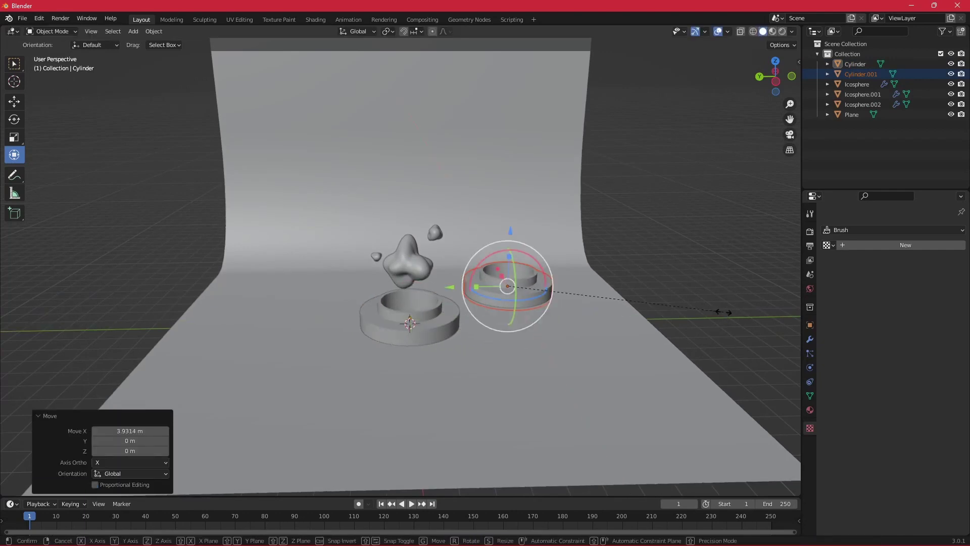
key(s)
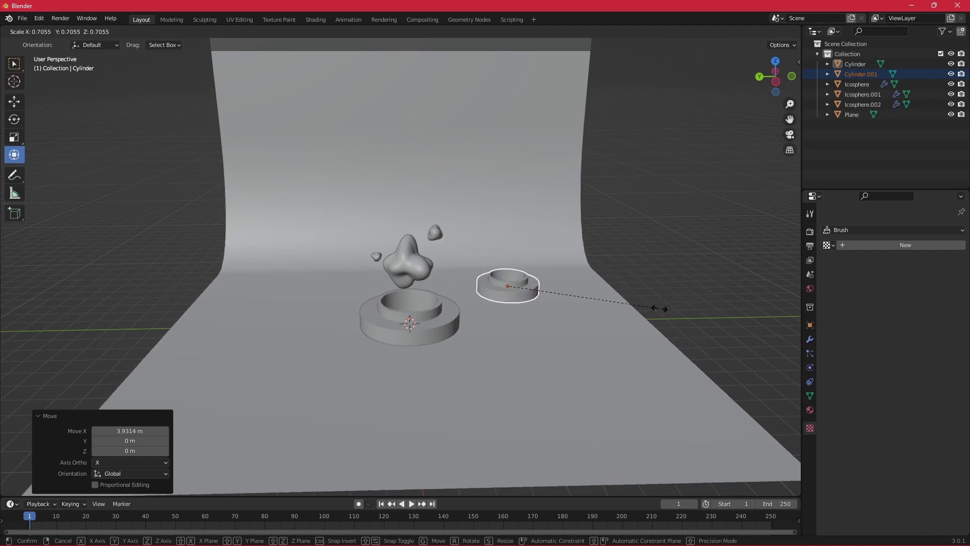
click(659, 308)
mouse_move(665, 292)
middle_down()
mouse_move(615, 325)
mouse_move(643, 263)
mouse_move(675, 269)
mouse_move(663, 281)
middle_up()
drag(459, 297, 493, 305)
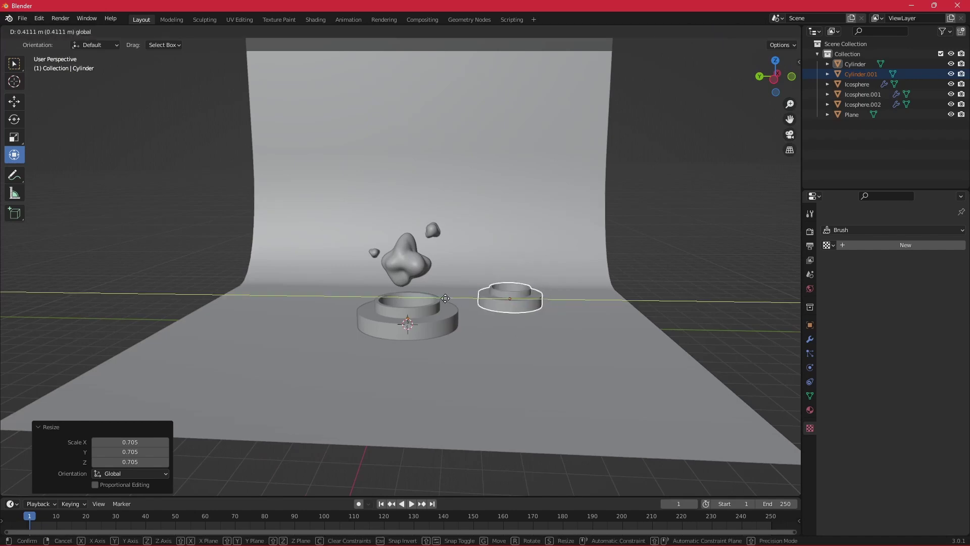
mouse_move(492, 305)
middle_down()
mouse_move(615, 293)
mouse_move(584, 267)
mouse_move(588, 305)
mouse_move(621, 310)
mouse_move(625, 340)
mouse_move(652, 321)
mouse_move(638, 292)
middle_up()
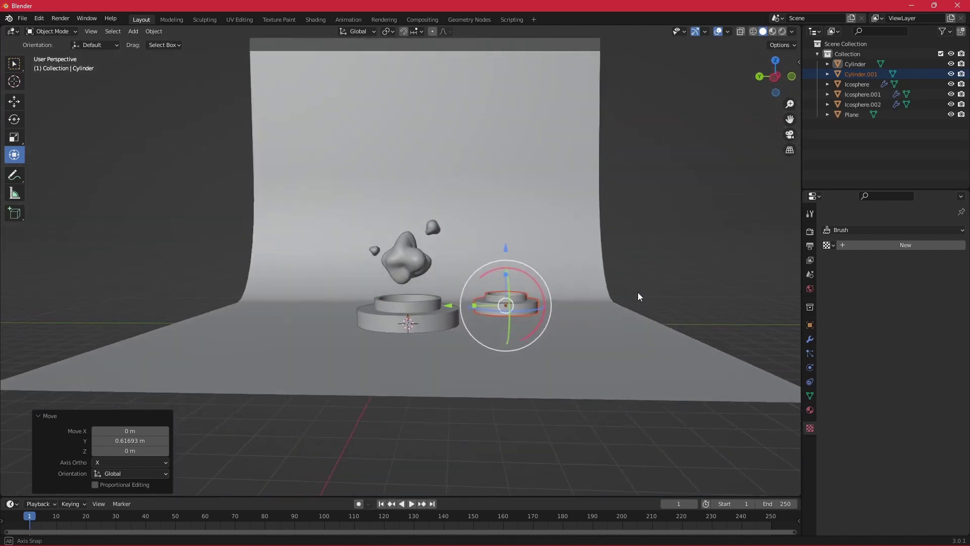
Copy-paste the small podium and move it along Y to the main podium's left.
key(ctrl+c)
key(ctrl+v)
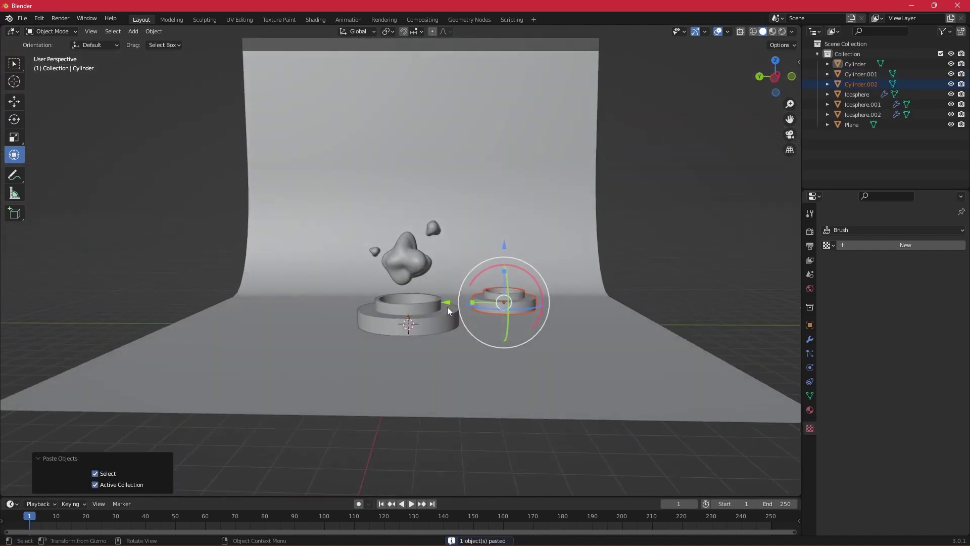
key(g)
key(y)
click(268, 305)
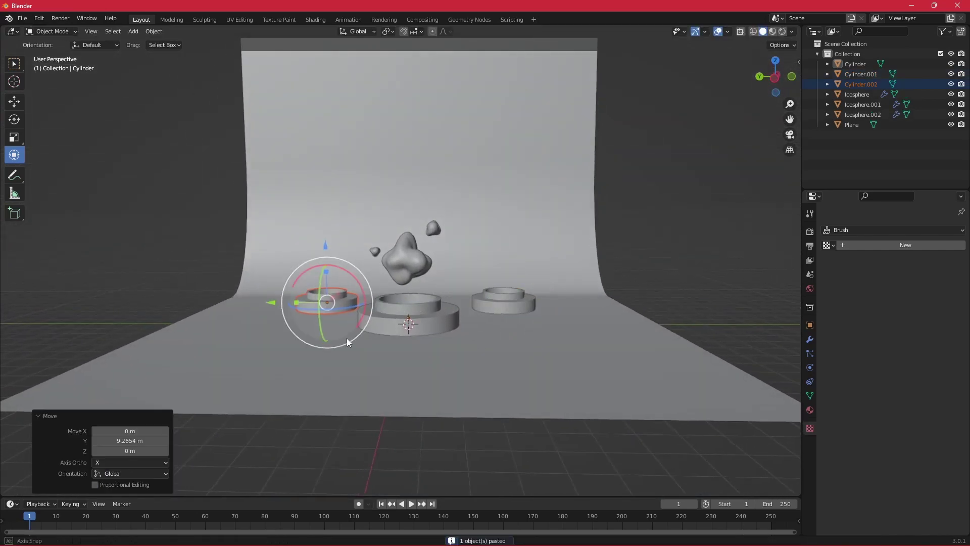
mouse_move(347, 338)
middle_down()
mouse_move(362, 335)
mouse_move(349, 328)
mouse_move(353, 414)
mouse_move(345, 432)
mouse_move(346, 329)
mouse_move(359, 353)
mouse_move(361, 345)
mouse_move(344, 338)
middle_up()
Copy-paste the main blob and position the copy above the right podium.
mouse_move(519, 275)
middle_down()
mouse_move(510, 281)
mouse_move(438, 252)
mouse_move(519, 263)
middle_up()
click(437, 251)
key(ctrl+c)
key(ctrl+v)
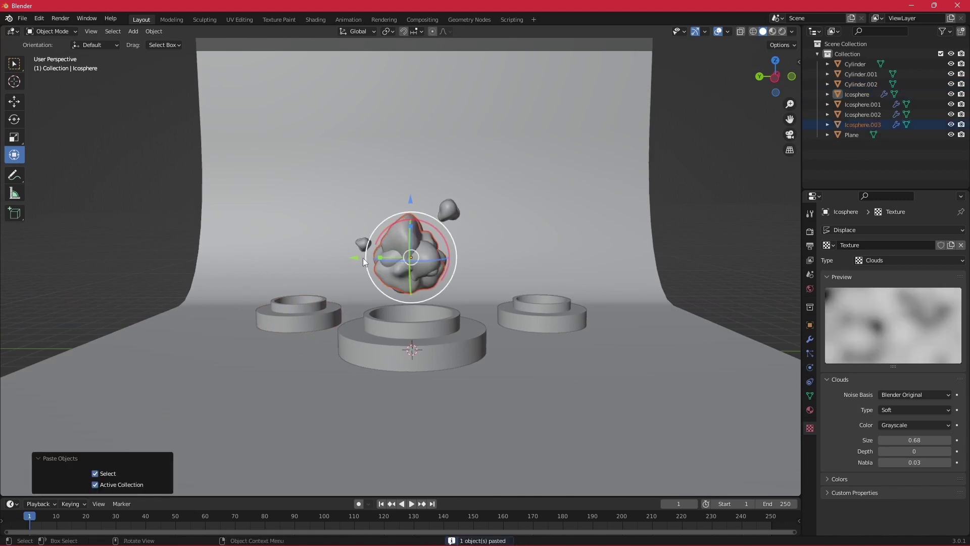
drag(357, 258, 488, 259)
middle_drag(656, 290, 511, 300)
drag(379, 284, 561, 339)
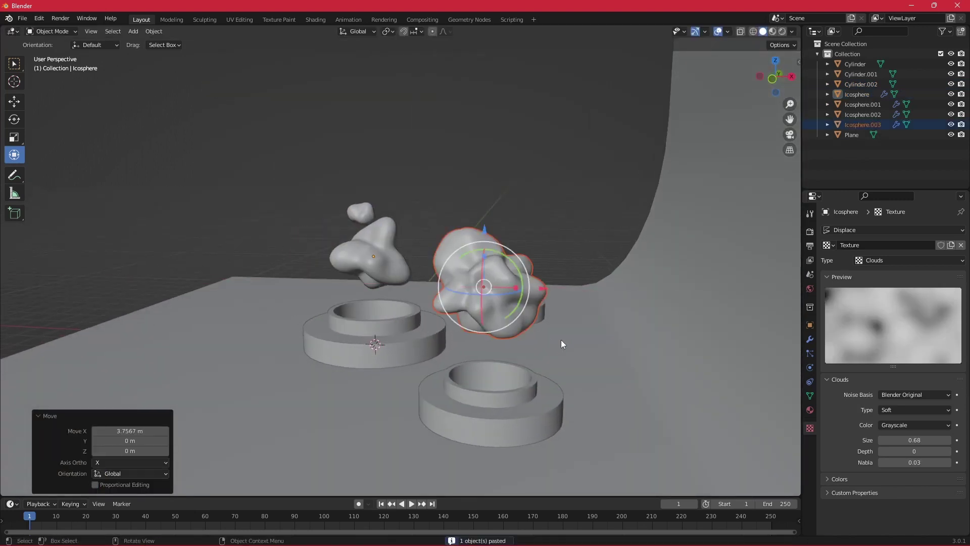
mouse_move(561, 339)
middle_down()
mouse_move(678, 323)
mouse_move(711, 336)
mouse_move(687, 323)
middle_up()
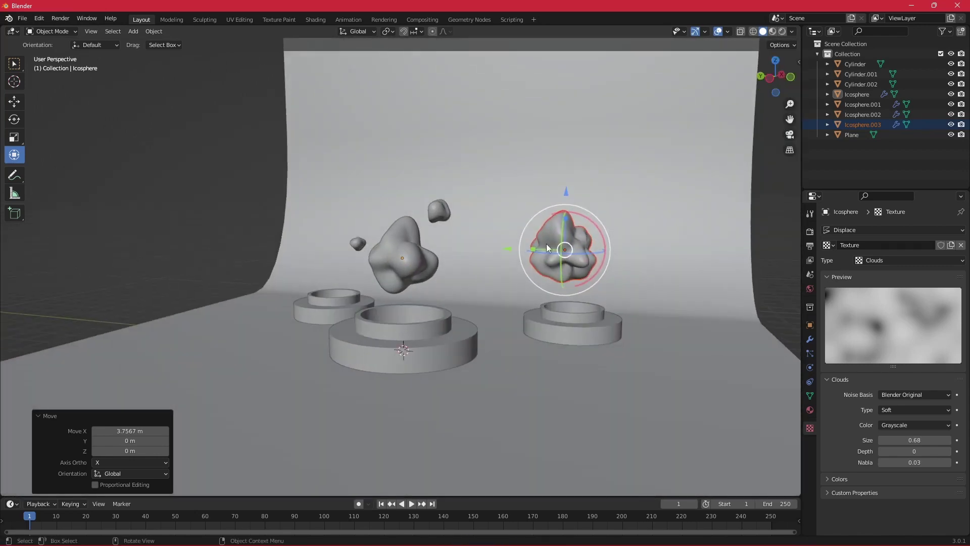
click(505, 251)
drag(566, 250, 618, 320)
mouse_move(619, 320)
middle_down()
mouse_move(574, 301)
mouse_move(515, 331)
mouse_move(635, 307)
middle_up()
Reduce Icosphere.003's Clouds texture size to 0.40 for a spikier shape.
click(567, 265)
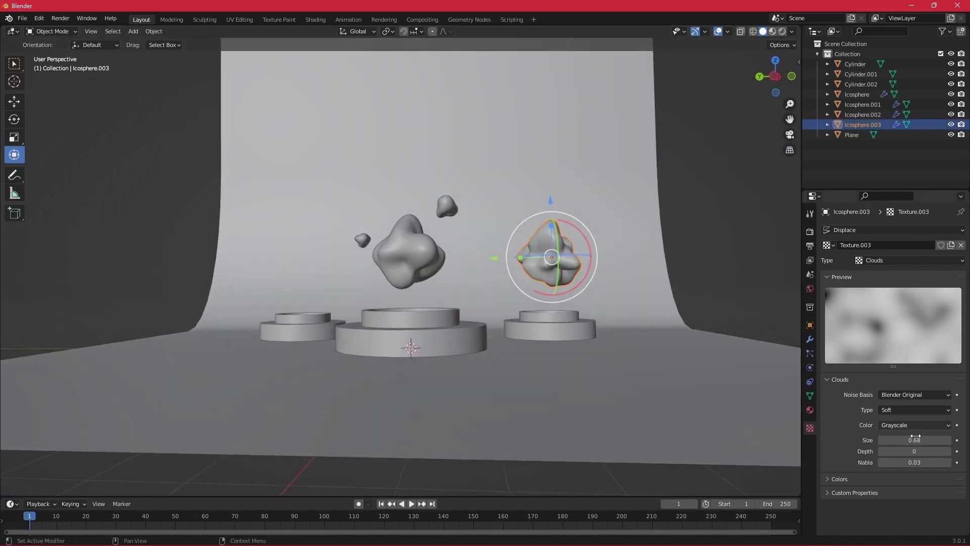
drag(914, 440, 894, 440)
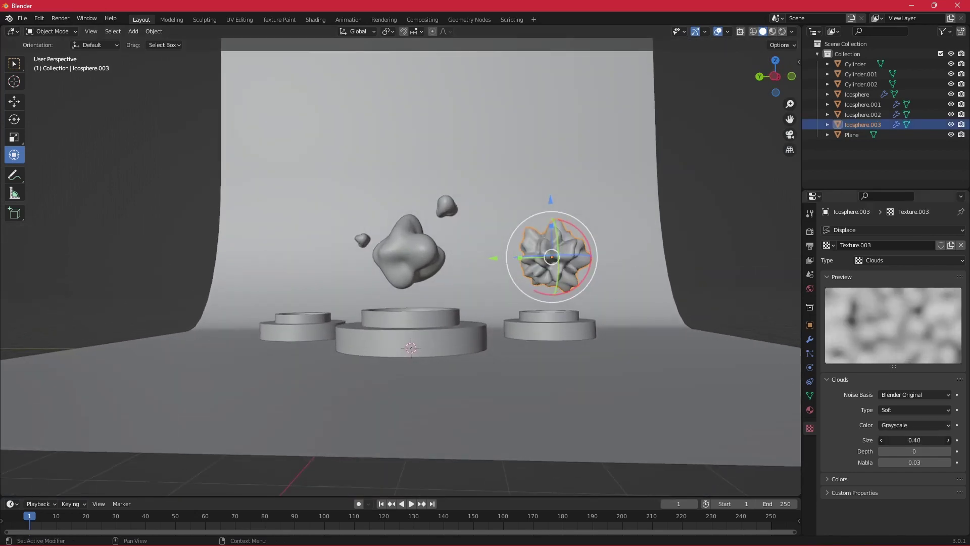
click(709, 254)
mouse_move(691, 257)
middle_down()
mouse_move(630, 259)
mouse_move(623, 290)
mouse_move(635, 321)
mouse_move(693, 260)
middle_up()
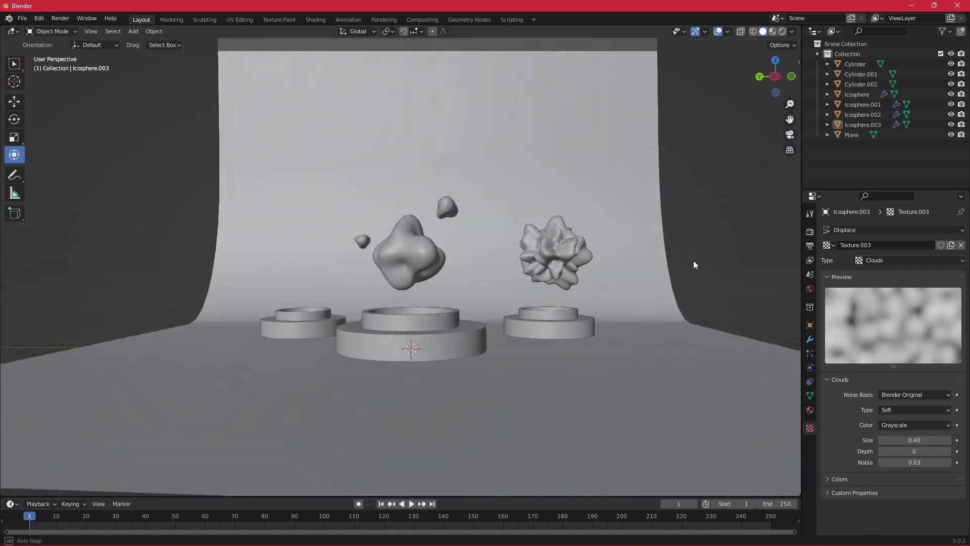
Paste a copy of the spiky blob at about quarter size, floating above it.
key(ctrl+v)
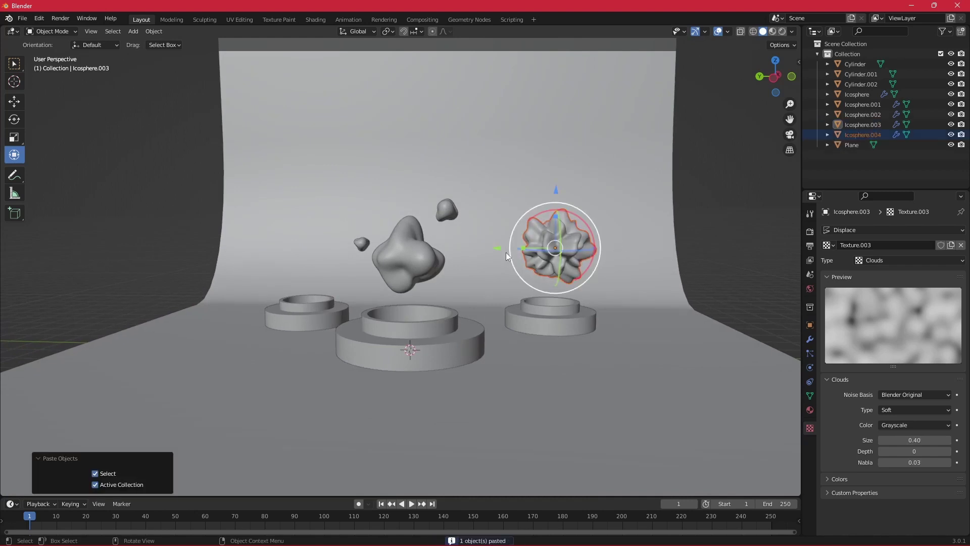
drag(498, 248, 574, 256)
key(s)
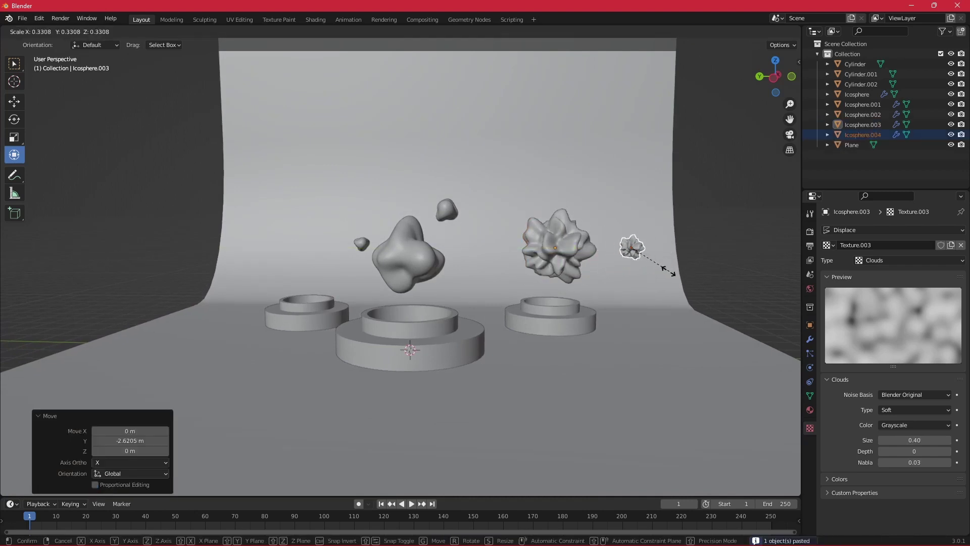
click(662, 273)
mouse_move(636, 200)
mouse_down()
mouse_move(520, 201)
mouse_move(550, 202)
mouse_move(534, 207)
mouse_up()
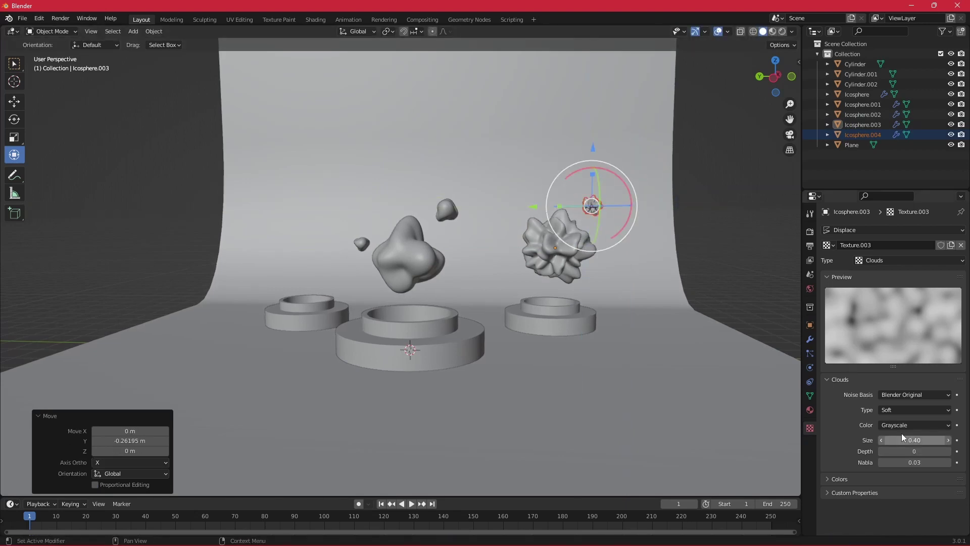
Set the small copy's Clouds size to 0.82 and Shift+D duplicate it.
click(590, 206)
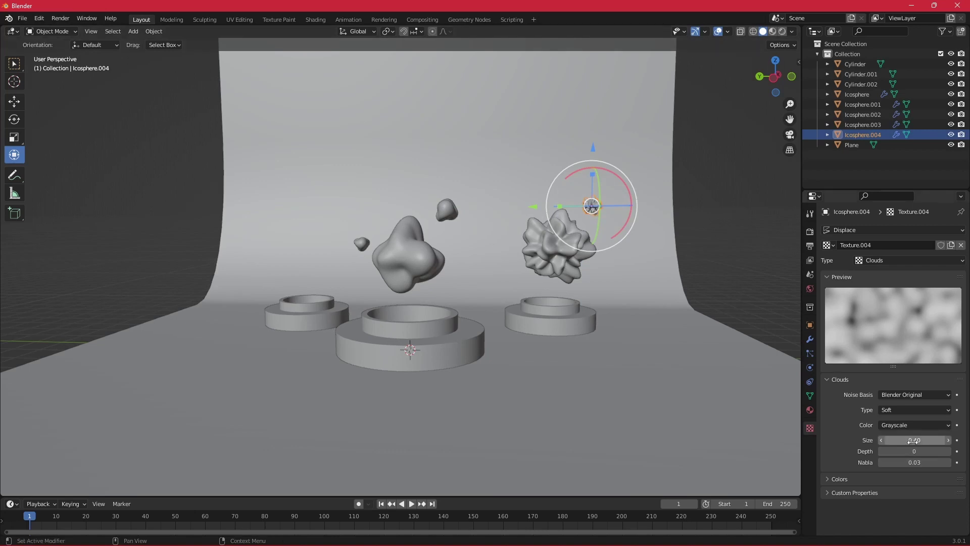
drag(915, 440, 935, 440)
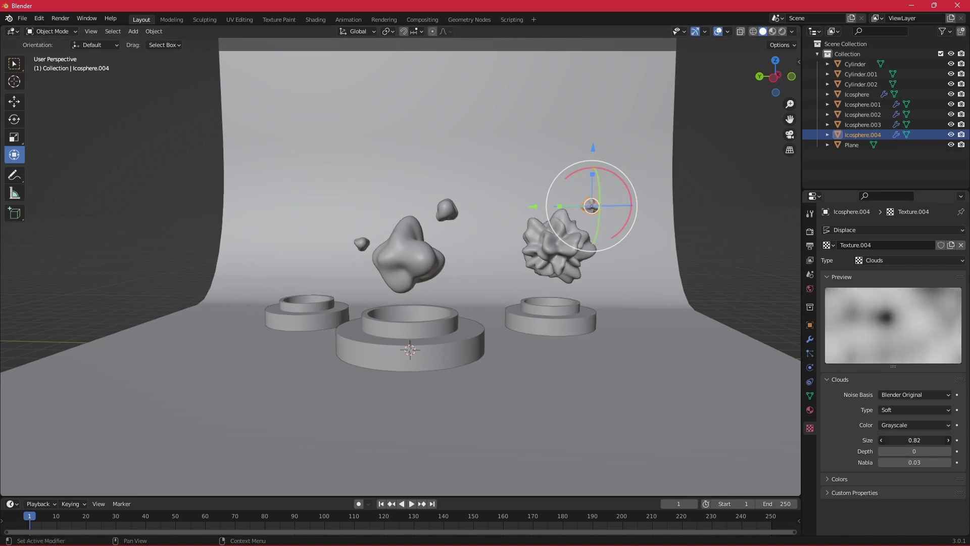
click(742, 298)
key(shift+d)
click(589, 257)
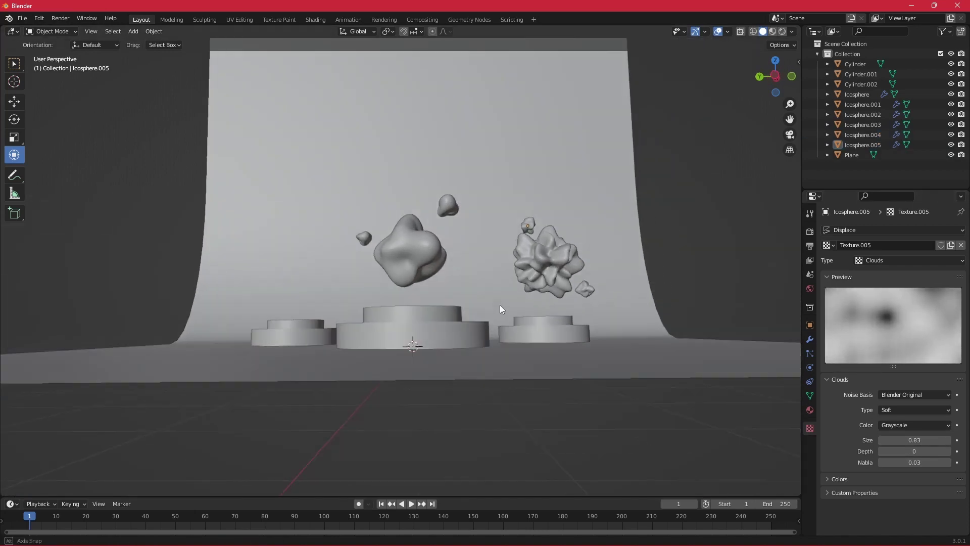
mouse_move(499, 305)
middle_down()
mouse_move(478, 327)
mouse_move(491, 303)
mouse_move(499, 332)
mouse_move(539, 334)
mouse_move(486, 323)
mouse_move(560, 242)
middle_up()
Copy the spiky blob over the left pedestal and set its Clouds size to 0.21.
click(560, 242)
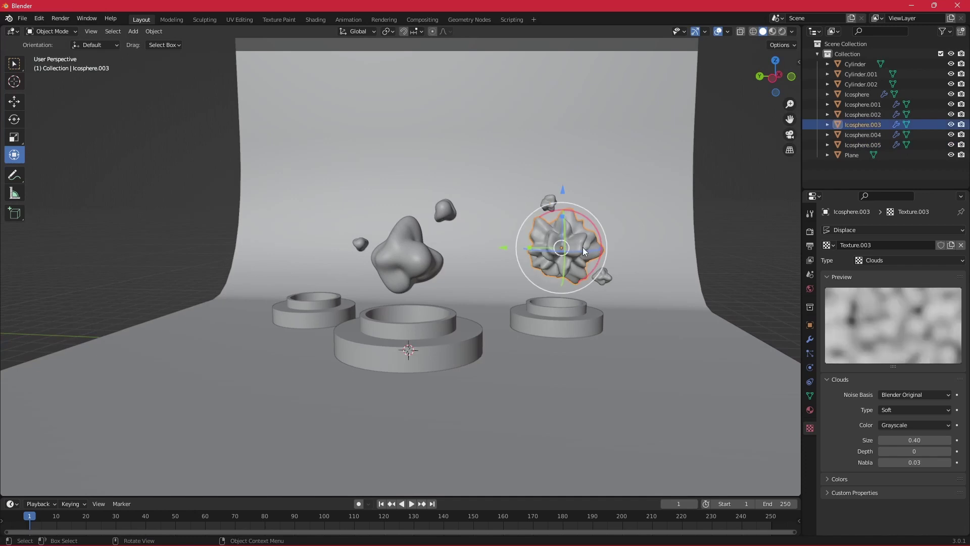
key(ctrl+c)
key(ctrl+v)
drag(497, 251, 318, 251)
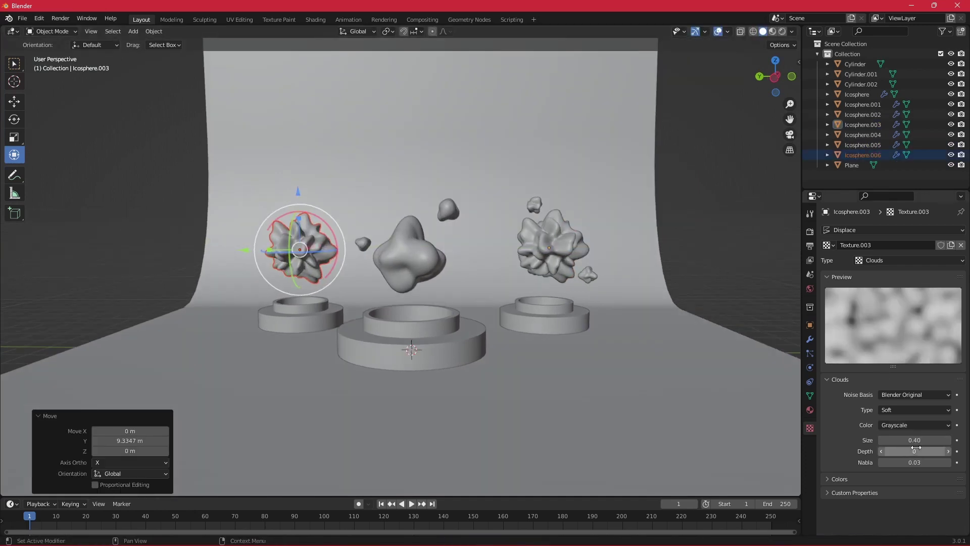
click(319, 262)
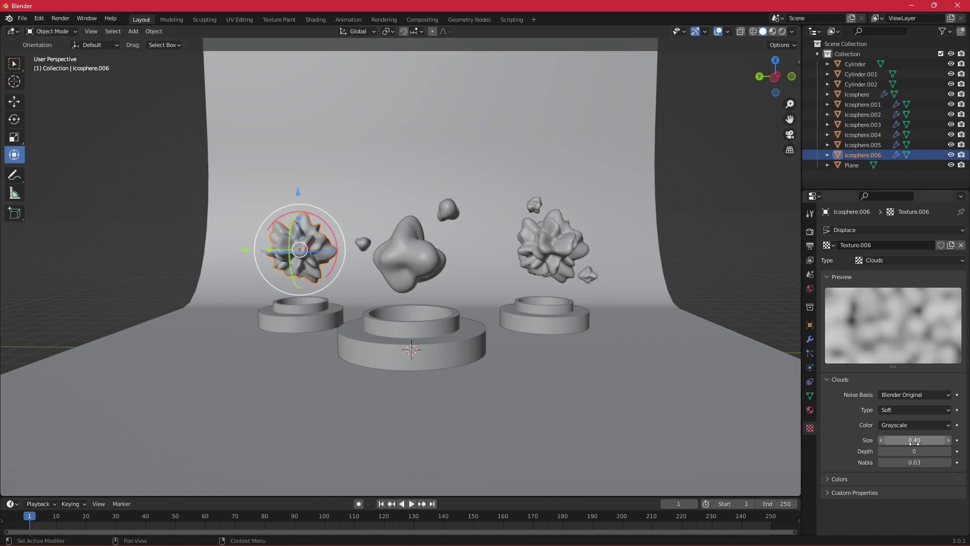
drag(915, 440, 900, 440)
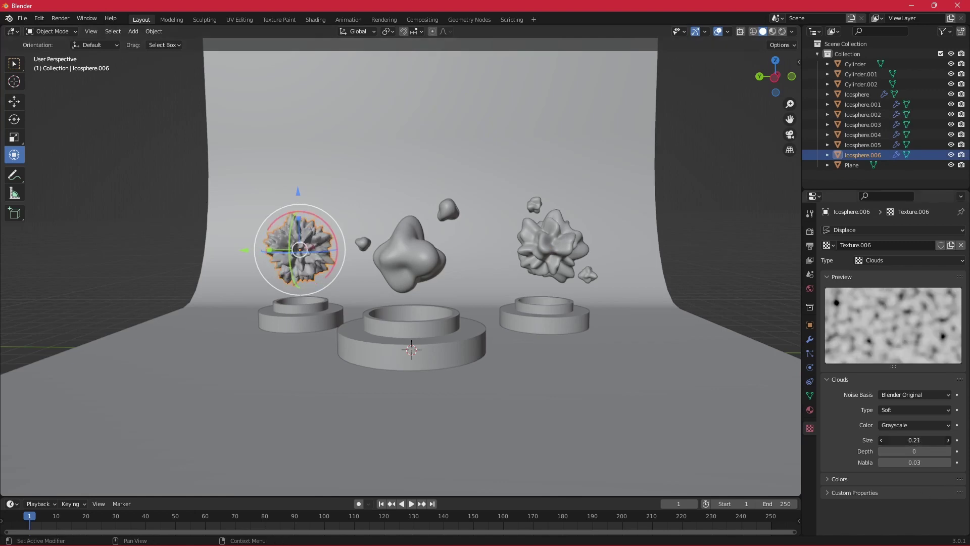
middle_drag(359, 328, 358, 335)
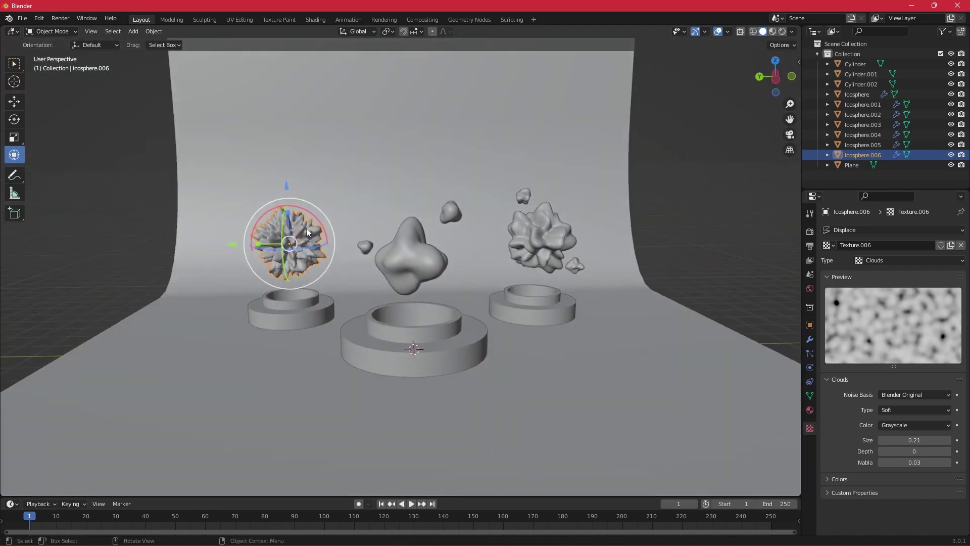
Paste a copy of the left spiky blob and raise it along Z.
key(ctrl+c)
key(ctrl+v)
key(g)
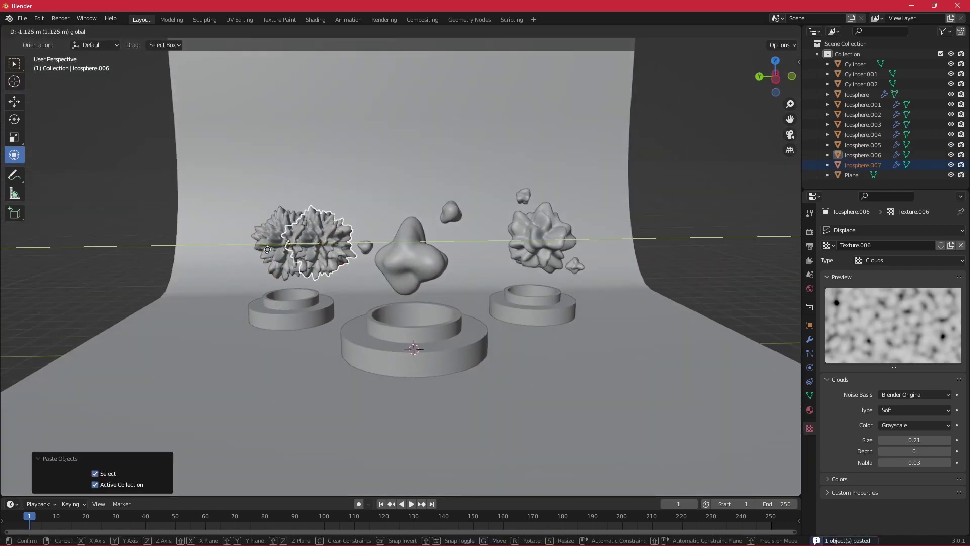
click(327, 178)
key(g)
key(z)
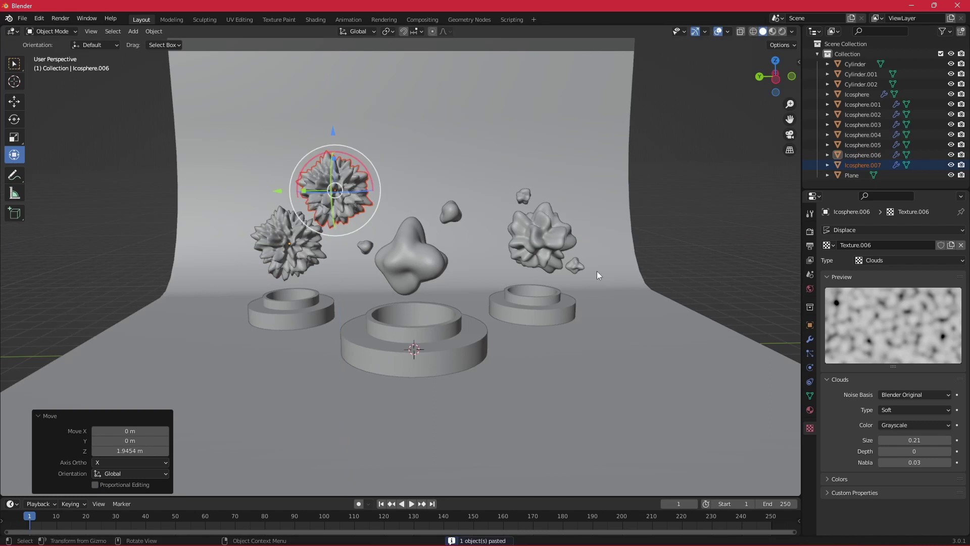
click(600, 275)
Shrink the copy and float it beside the left blob.
key(s)
click(365, 236)
key(g)
key(z)
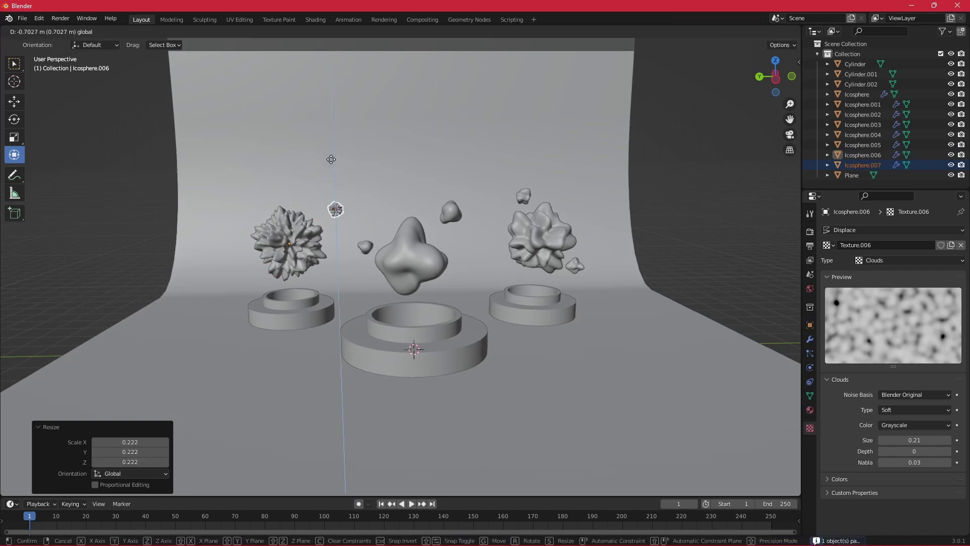
click(281, 223)
key(g)
key(y)
click(261, 217)
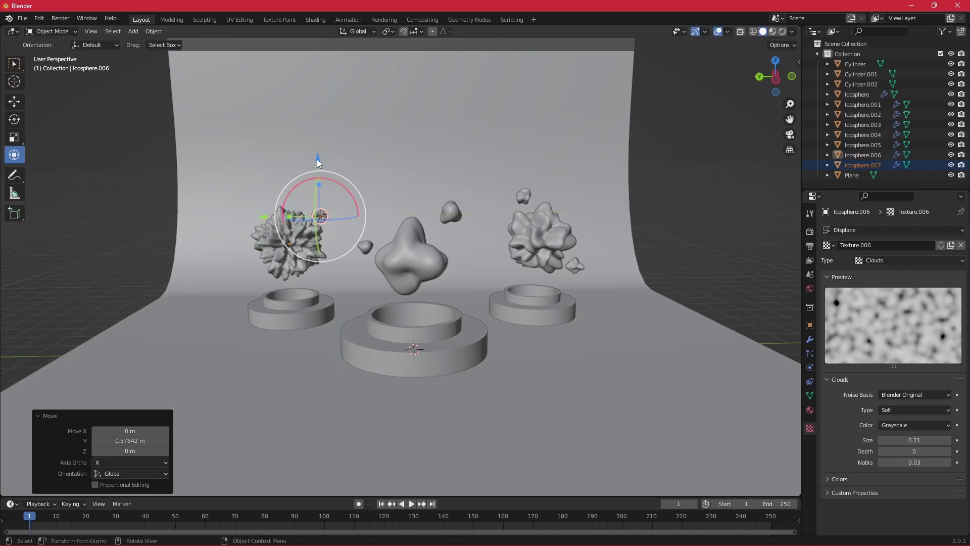
Duplicate the small blob, resize it, and place it below the left blob.
key(shift+d)
key(z)
scroll(404, 253, up, 1)
click(555, 326)
key(s)
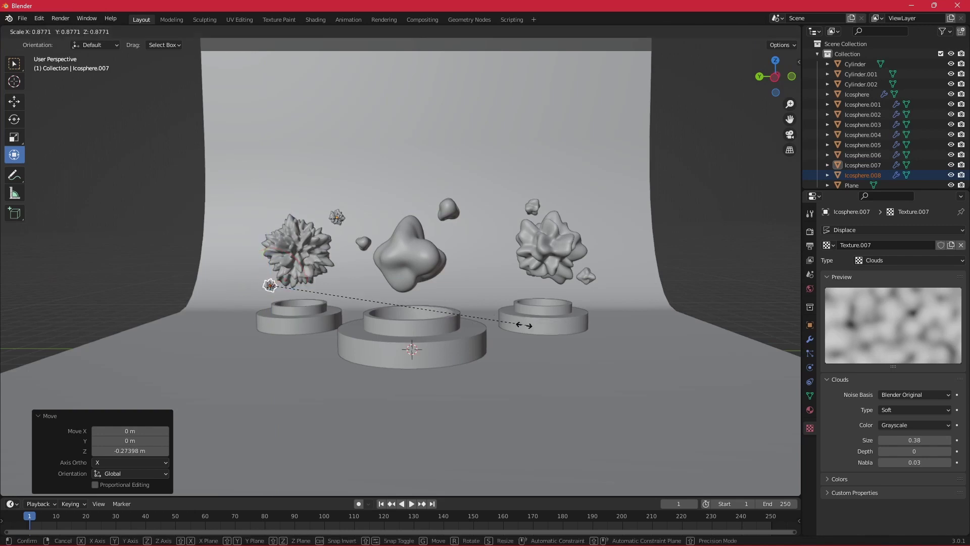
click(500, 325)
drag(217, 290, 234, 262)
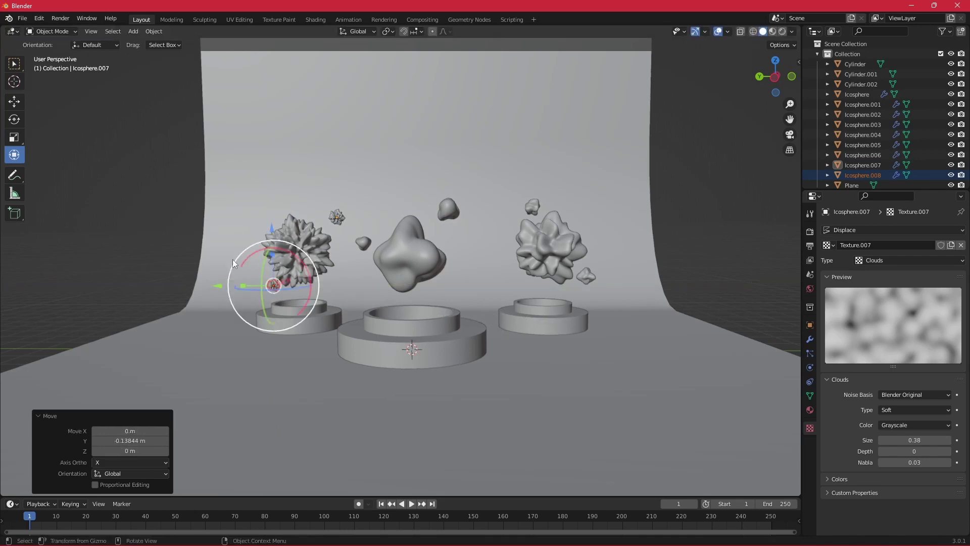
mouse_move(272, 234)
mouse_down()
mouse_move(261, 236)
mouse_move(294, 258)
mouse_up()
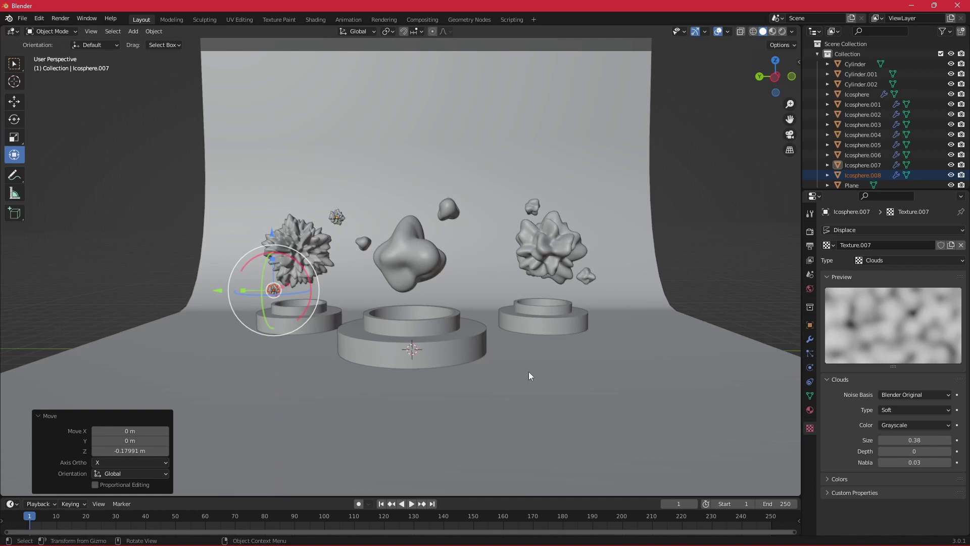
click(613, 275)
key(alt+a)
mouse_move(478, 316)
middle_down()
mouse_move(505, 313)
mouse_move(473, 338)
mouse_move(484, 335)
middle_up()
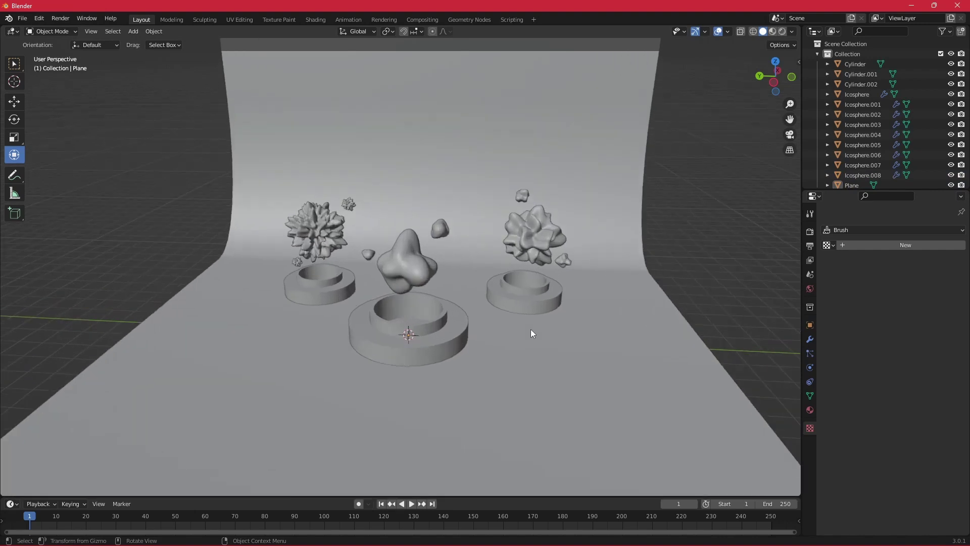
Add a torus, adjust its major radius, and raise it high above the scene.
scroll(531, 329, up, 2)
scroll(505, 323, down, 2)
key(shift+a)
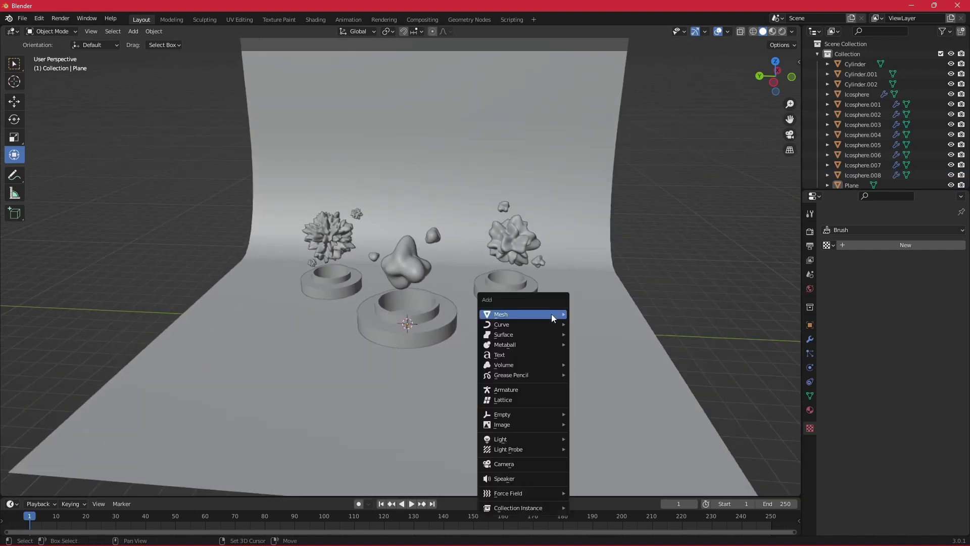
click(596, 383)
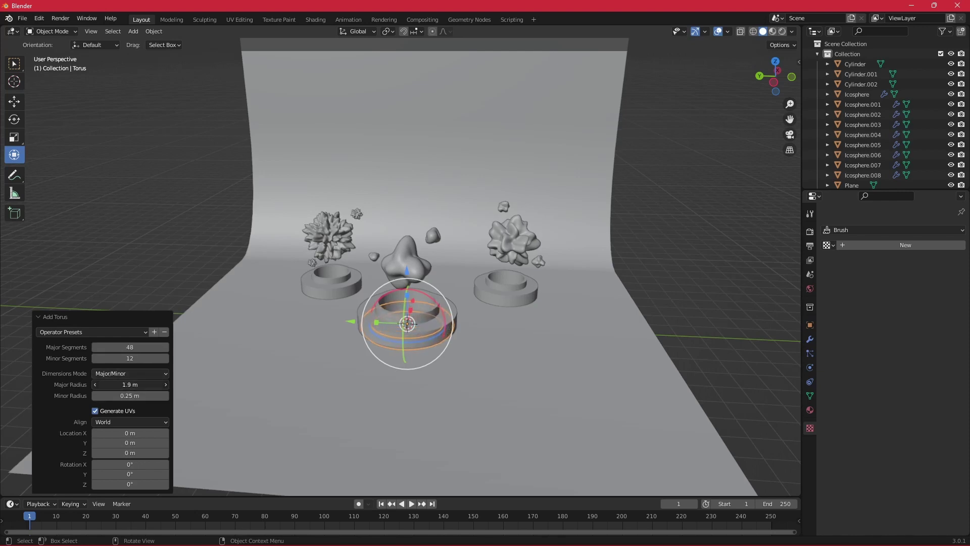
drag(124, 384, 117, 396)
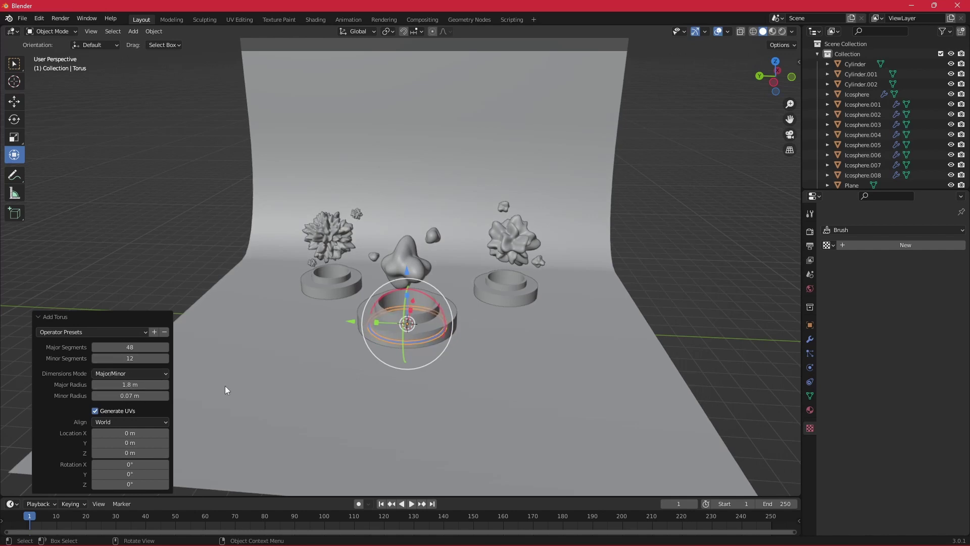
drag(415, 279, 407, 263)
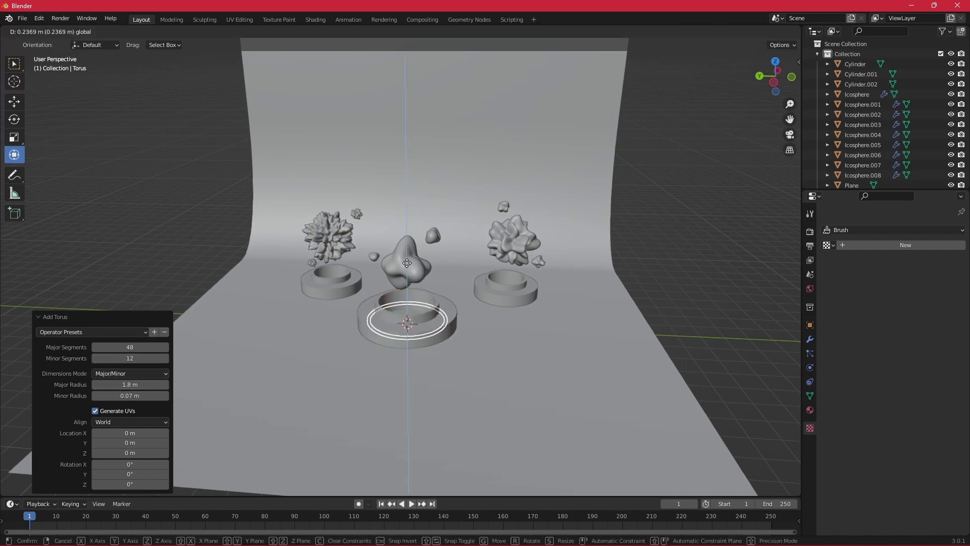
drag(416, 112, 416, 112)
Select the torus and change its shading from the object context menu.
mouse_move(447, 281)
middle_down()
mouse_move(481, 236)
mouse_move(464, 249)
middle_up()
scroll(465, 250, up, 5)
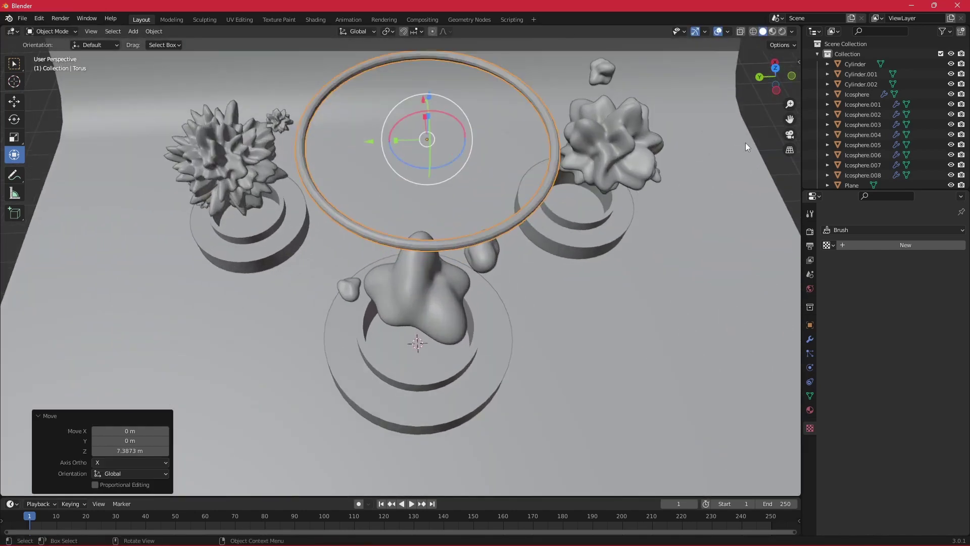
scroll(859, 126, down, 1)
click(873, 179)
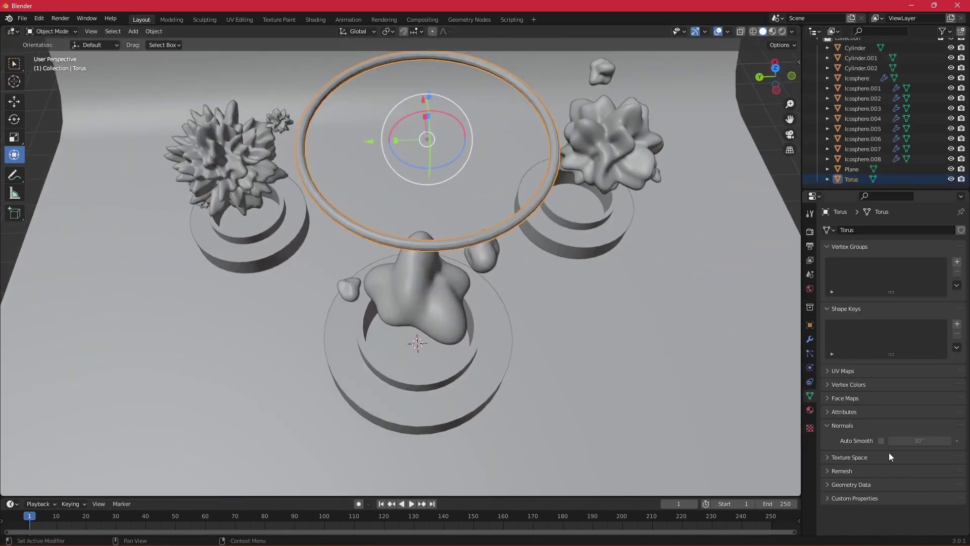
right_click(451, 241)
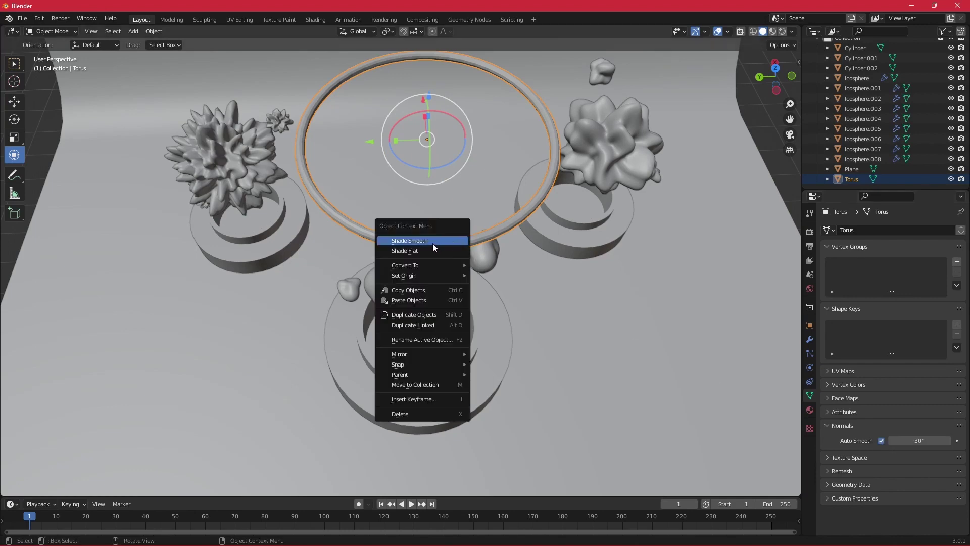
mouse_move(532, 325)
middle_down()
mouse_move(545, 318)
mouse_move(543, 295)
mouse_move(557, 337)
mouse_move(545, 321)
middle_up()
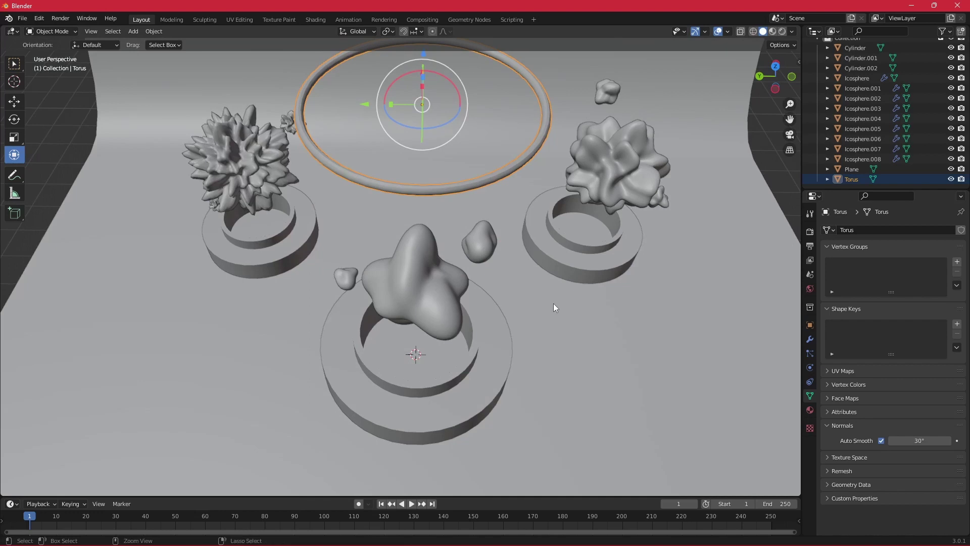
right_click(478, 191)
click(445, 200)
Subdivide the torus mesh with 2 smooth cuts and return to Object Mode.
key(Tab)
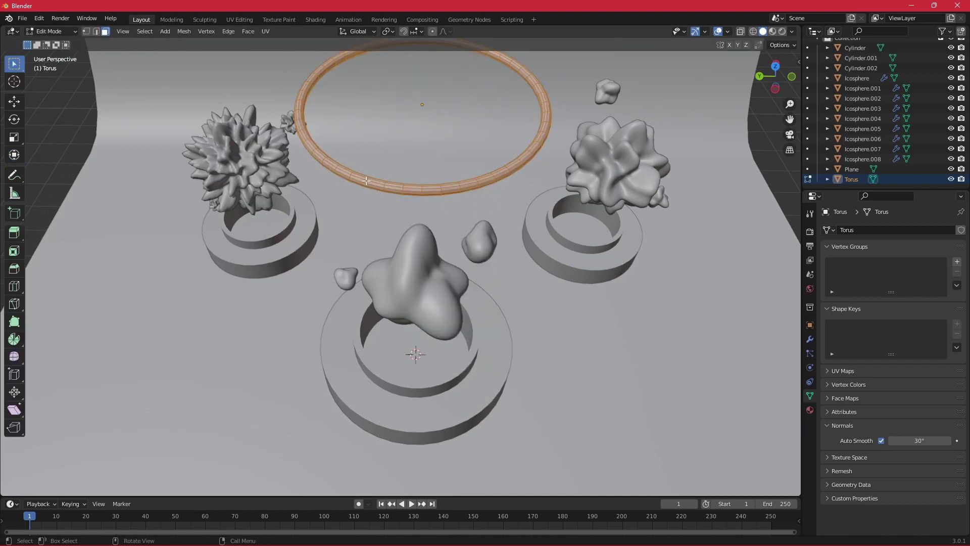
right_click(366, 181)
click(360, 182)
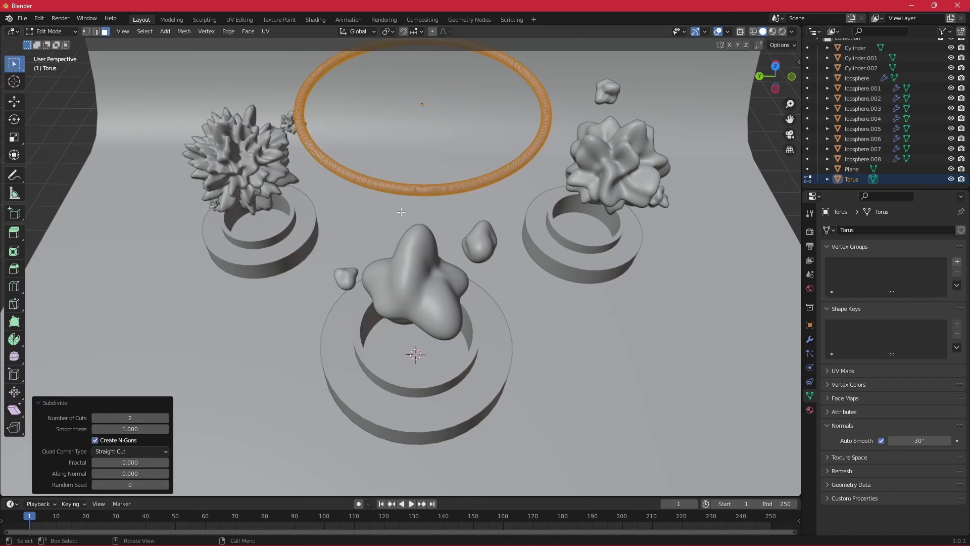
key(Tab)
right_click(469, 183)
Lower the ring around the central blob and tilt it -11.4° on X.
click(462, 183)
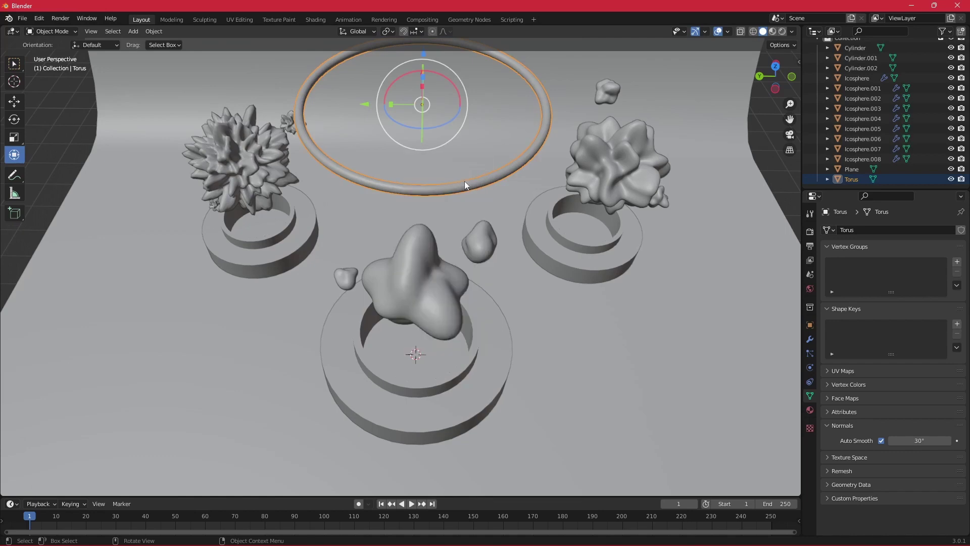
middle_drag(465, 181, 513, 208)
scroll(490, 188, down, 3)
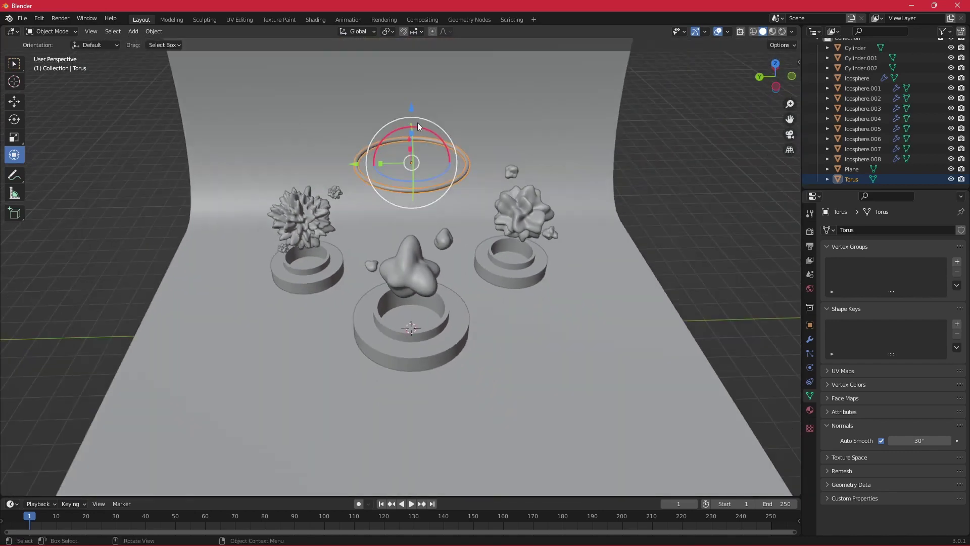
drag(419, 126, 414, 304)
middle_drag(414, 304, 423, 188)
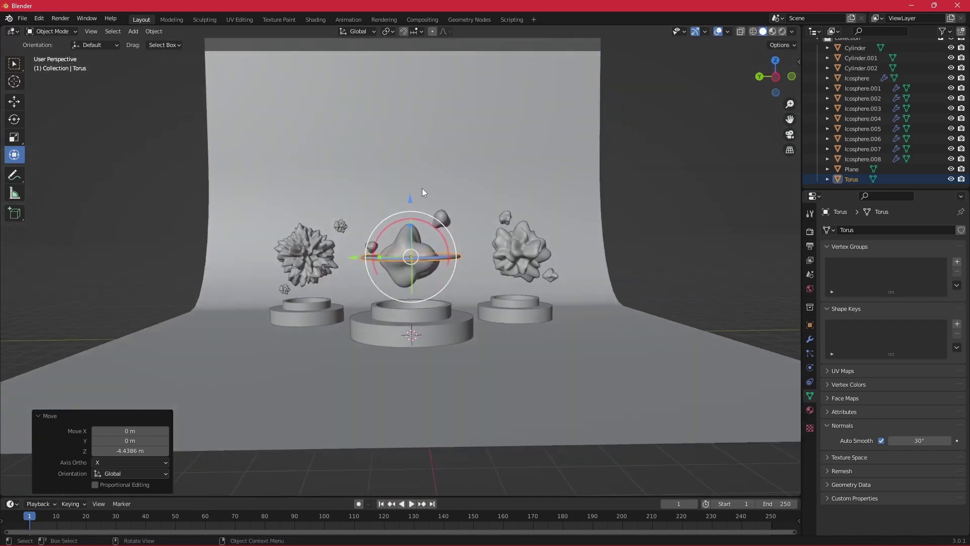
drag(410, 197, 411, 202)
mouse_move(435, 224)
middle_down()
mouse_move(444, 180)
mouse_move(440, 190)
middle_up()
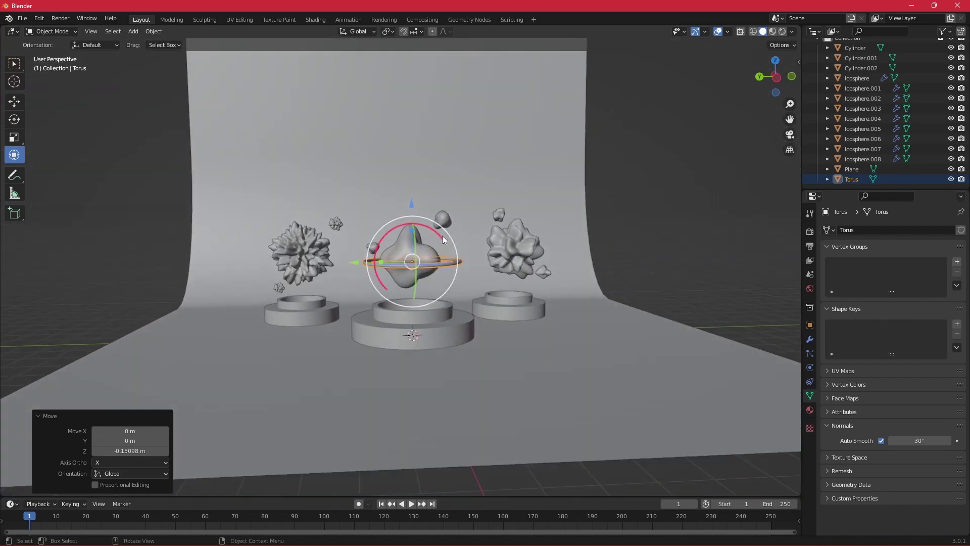
drag(442, 236, 457, 258)
mouse_move(457, 258)
middle_down()
mouse_move(493, 264)
mouse_move(486, 255)
middle_up()
Copy-paste the ring and move the copy 3.6524 m along X around the right rock.
key(ctrl+c)
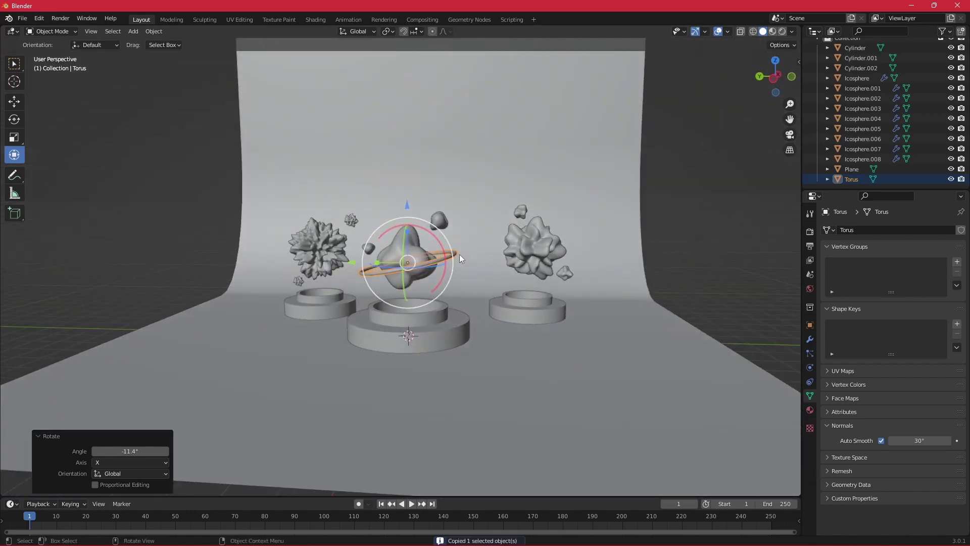
key(ctrl+v)
key(g)
key(y)
click(576, 261)
Move the ring copy onto the right-hand blob and scale it up to 1.094.
mouse_move(576, 261)
middle_down()
mouse_move(515, 266)
mouse_move(490, 281)
mouse_move(650, 260)
mouse_move(679, 289)
middle_up()
key(g)
click(501, 293)
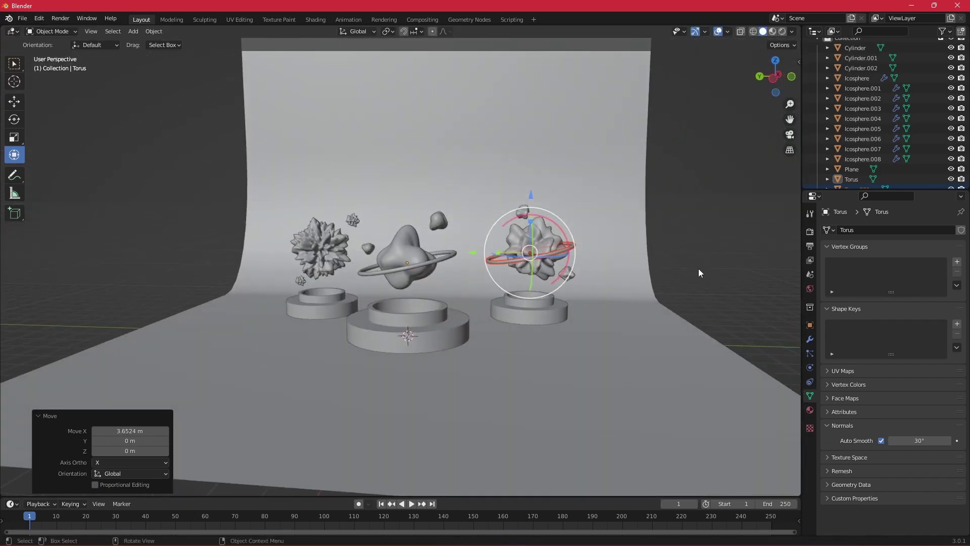
key(s)
click(714, 271)
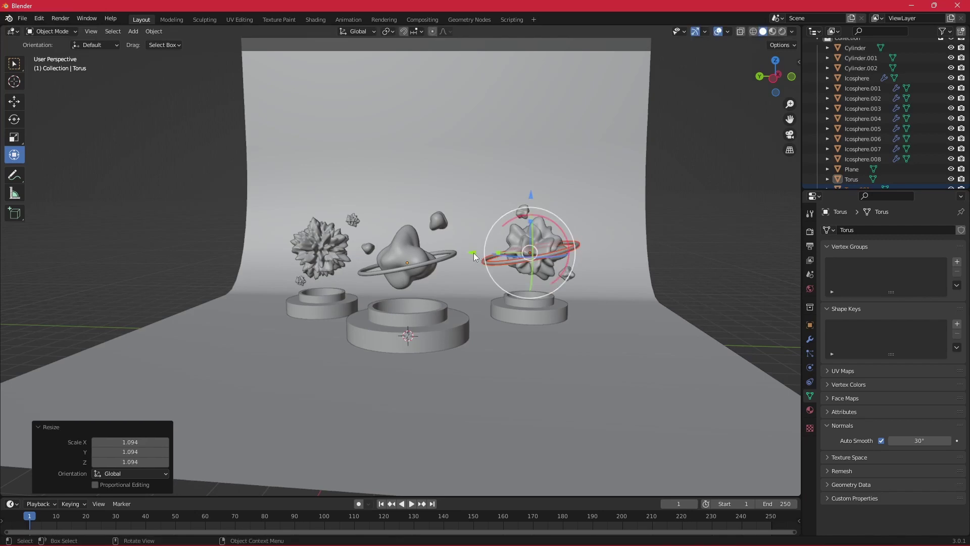
Nudge the ring along Y, raise it 0.12859 m, and tilt it steeply about X.
drag(474, 256, 483, 255)
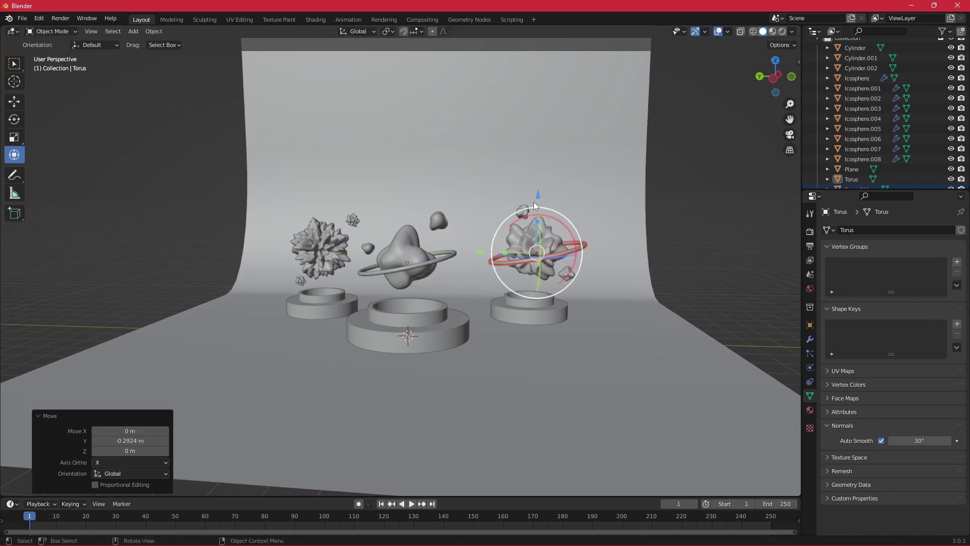
drag(539, 197, 538, 189)
mouse_move(538, 190)
middle_down()
mouse_move(580, 268)
mouse_move(589, 202)
mouse_move(617, 204)
middle_up()
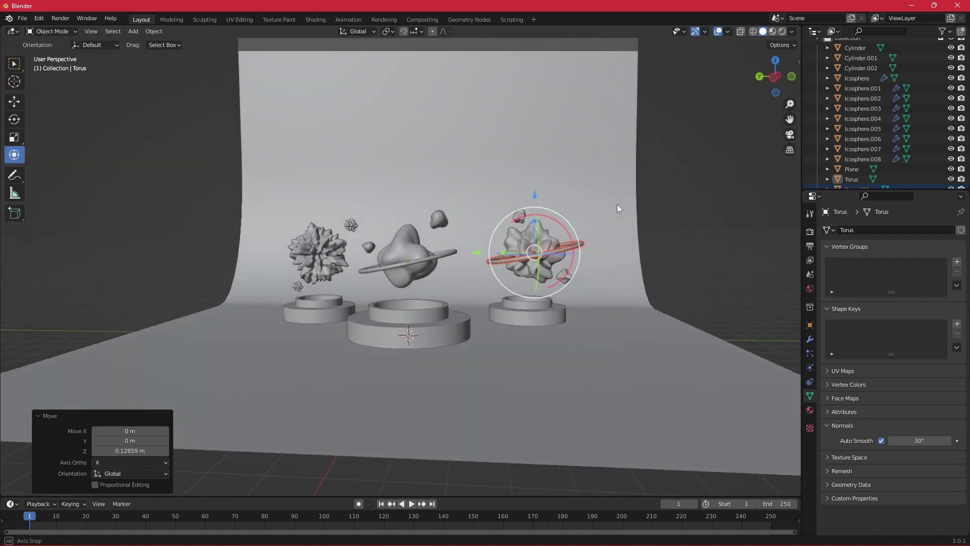
mouse_move(569, 237)
mouse_down()
mouse_move(560, 224)
mouse_move(665, 274)
mouse_up()
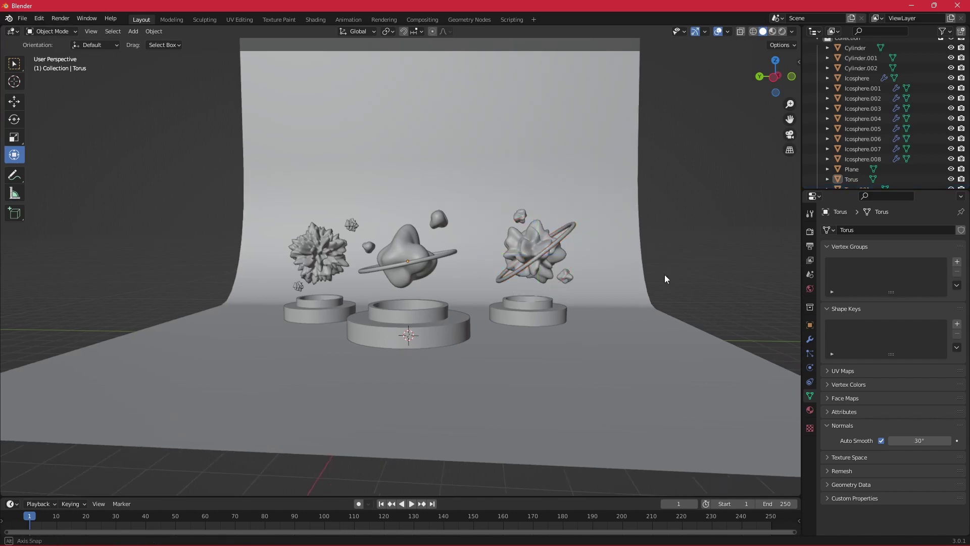
mouse_move(665, 274)
middle_down()
mouse_move(665, 263)
mouse_move(654, 291)
middle_up()
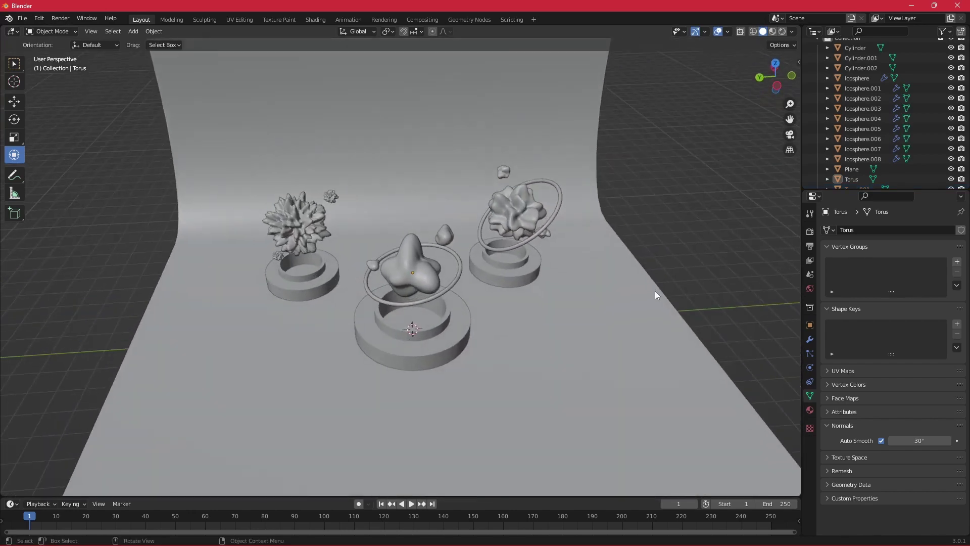
Paste another ring copy, move it to the left blob, and tilt it 72.6° about X.
click(523, 241)
key(ctrl+c)
key(ctrl+v)
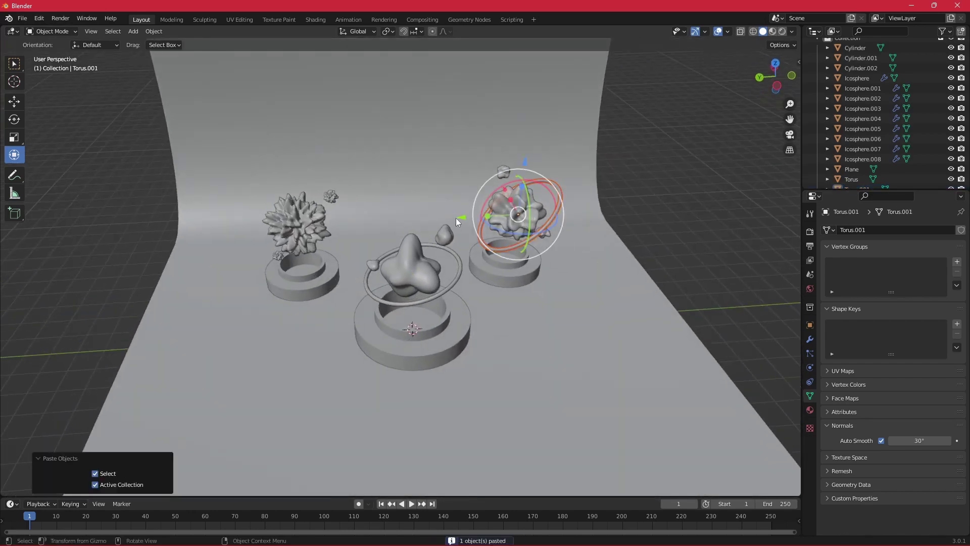
drag(459, 217, 247, 236)
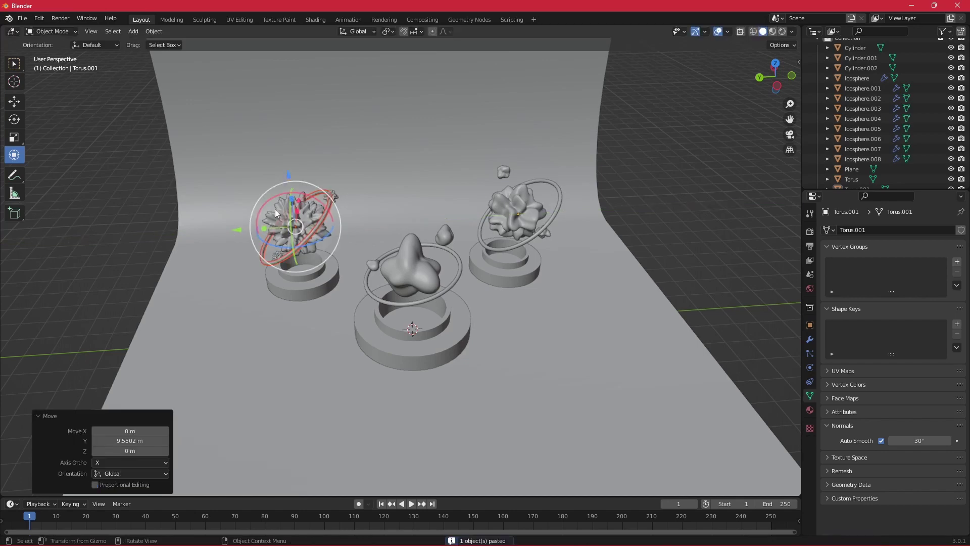
mouse_move(306, 197)
mouse_down()
mouse_move(339, 208)
mouse_move(354, 233)
mouse_up()
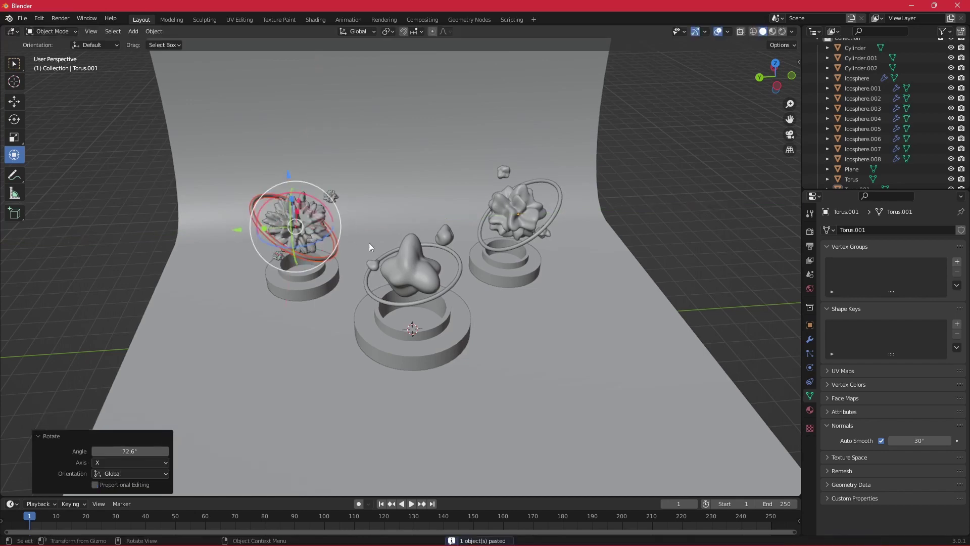
middle_drag(369, 242, 352, 193)
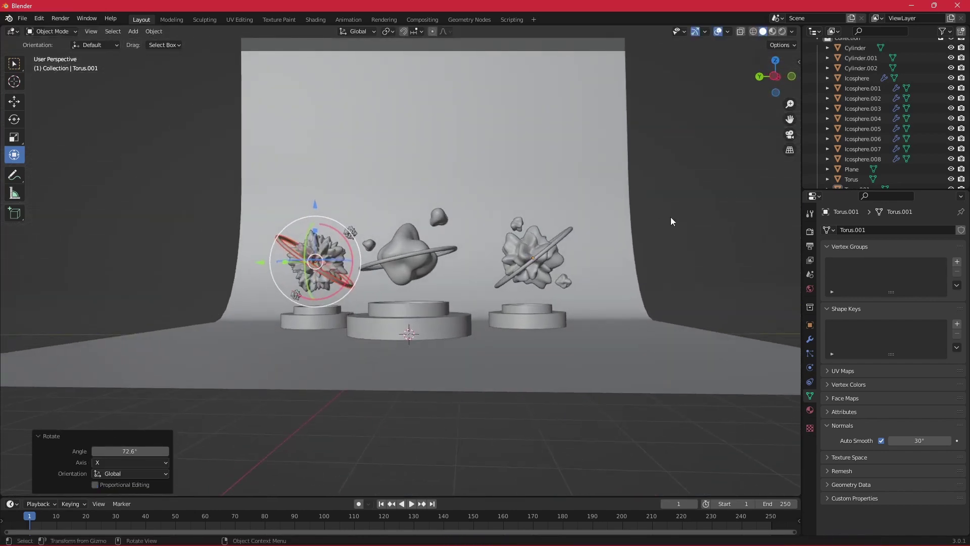
Nudge the rings, including Torus.001, along X to fine-tune their positions.
click(671, 217)
mouse_move(444, 230)
middle_down()
mouse_move(450, 226)
mouse_move(318, 287)
middle_up()
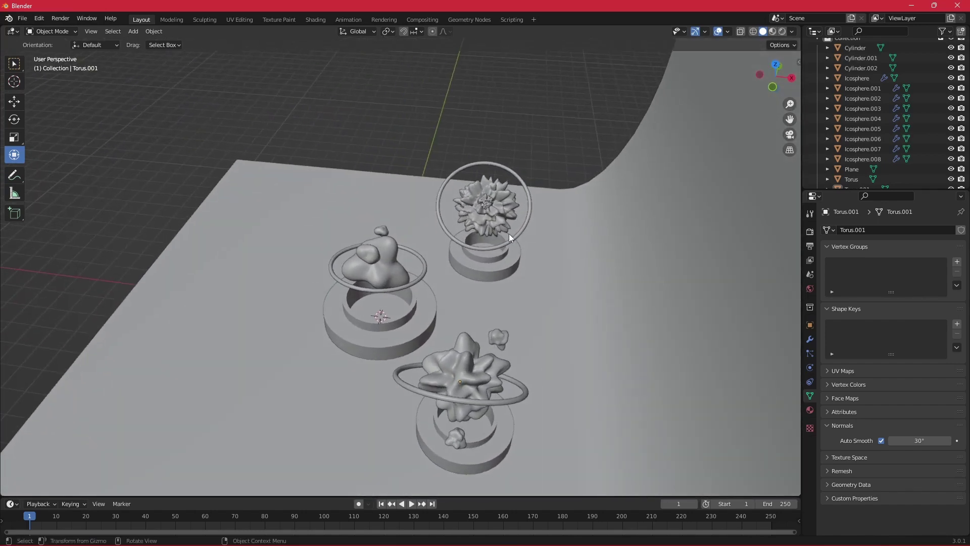
drag(543, 211, 536, 274)
mouse_move(535, 275)
middle_down()
mouse_move(767, 278)
mouse_move(447, 174)
middle_up()
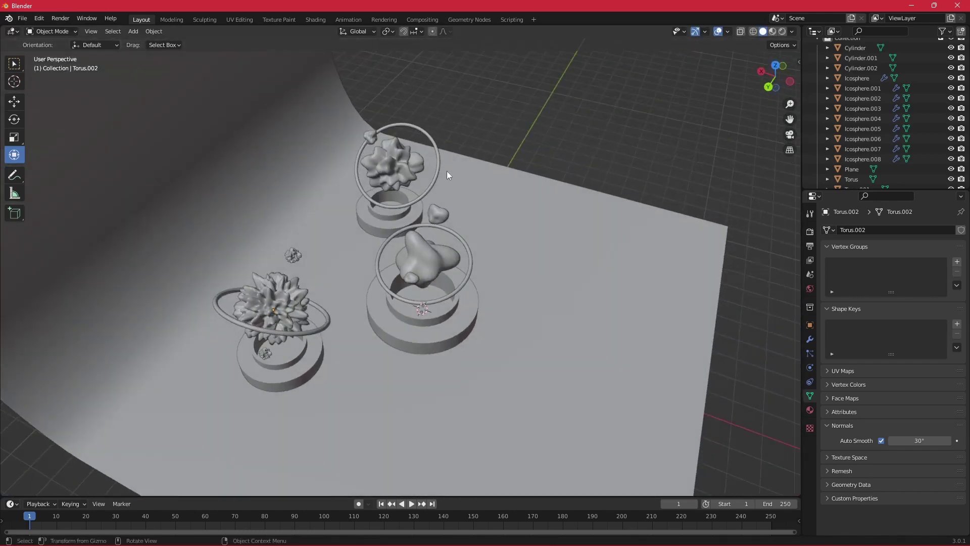
click(436, 182)
drag(346, 157, 341, 154)
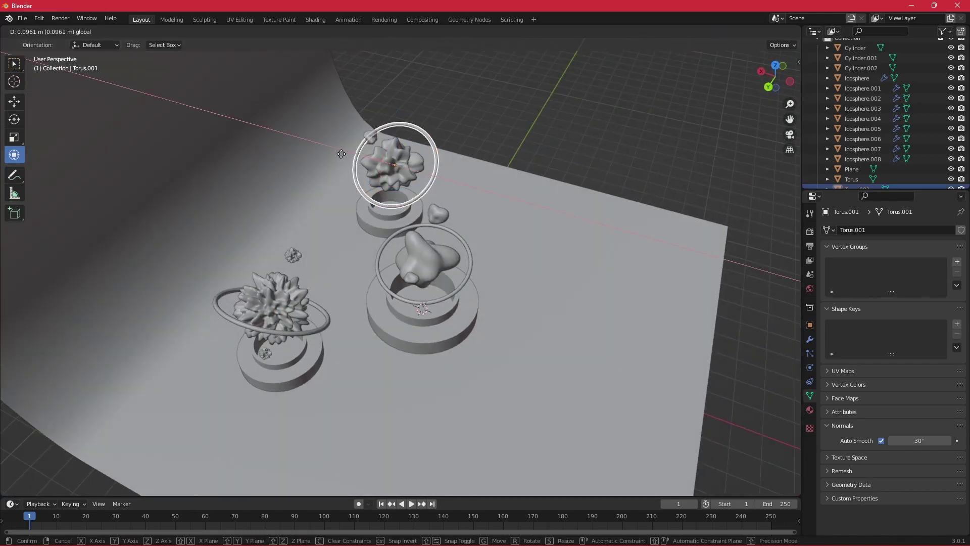
click(340, 155)
mouse_move(569, 206)
middle_down()
mouse_move(497, 183)
mouse_move(469, 152)
mouse_move(463, 190)
mouse_move(450, 193)
mouse_move(466, 165)
mouse_move(475, 174)
middle_up()
click(638, 281)
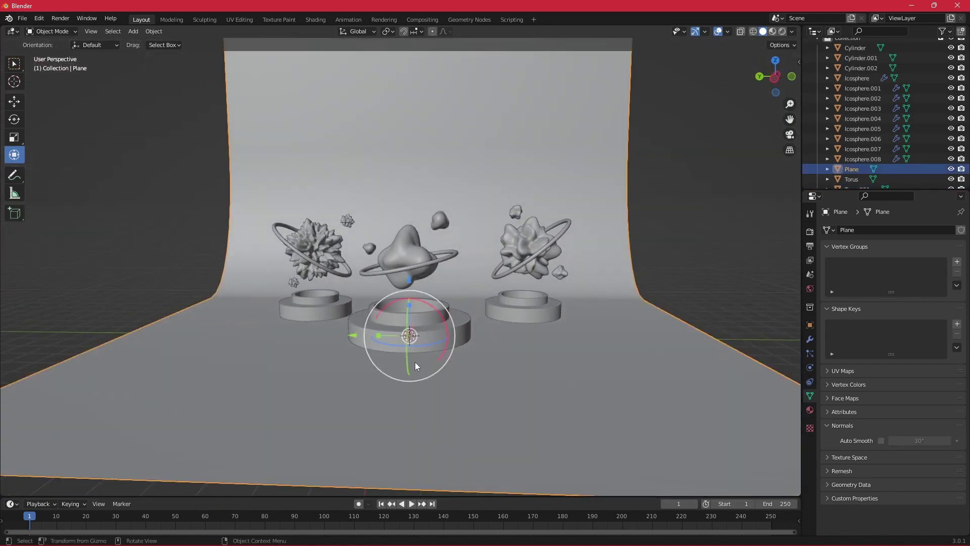
Stretch the backdrop plane along Y to 1.734 and lower it along Z.
drag(378, 337, 349, 333)
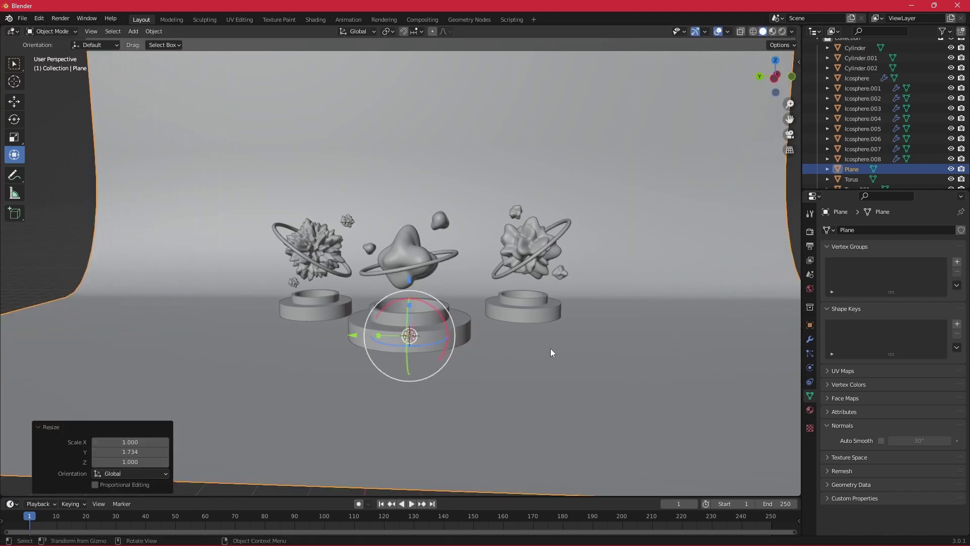
scroll(550, 348, down, 3)
scroll(556, 348, up, 3)
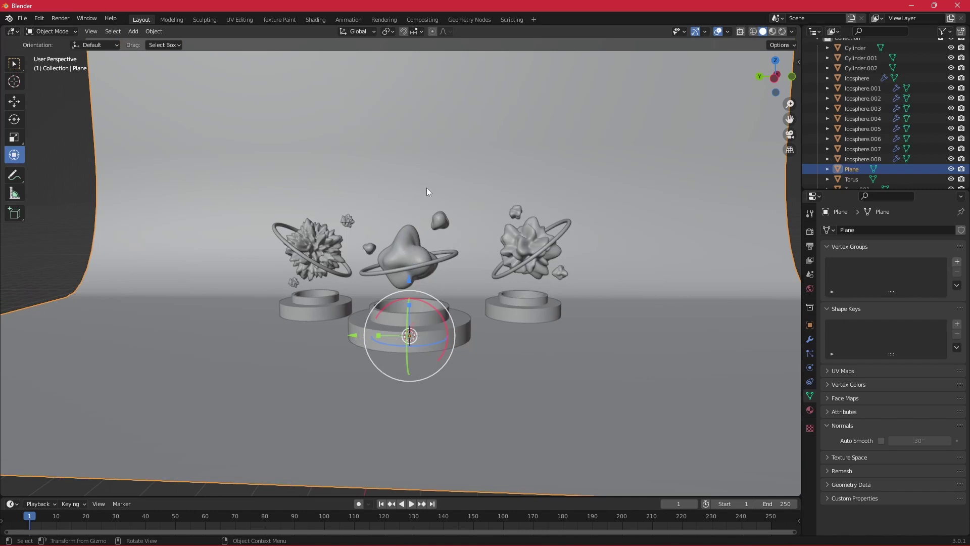
mouse_move(408, 284)
mouse_down()
mouse_move(405, 303)
mouse_move(401, 285)
mouse_up()
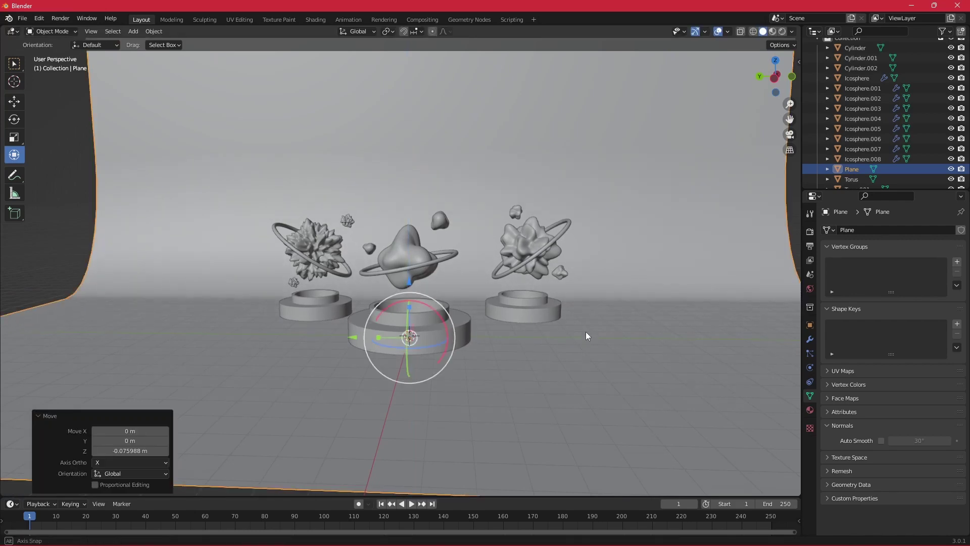
mouse_move(586, 331)
middle_down()
mouse_move(588, 305)
mouse_move(593, 333)
middle_up()
Widen the backdrop plane along X by a factor of 2.163.
scroll(593, 332, down, 2)
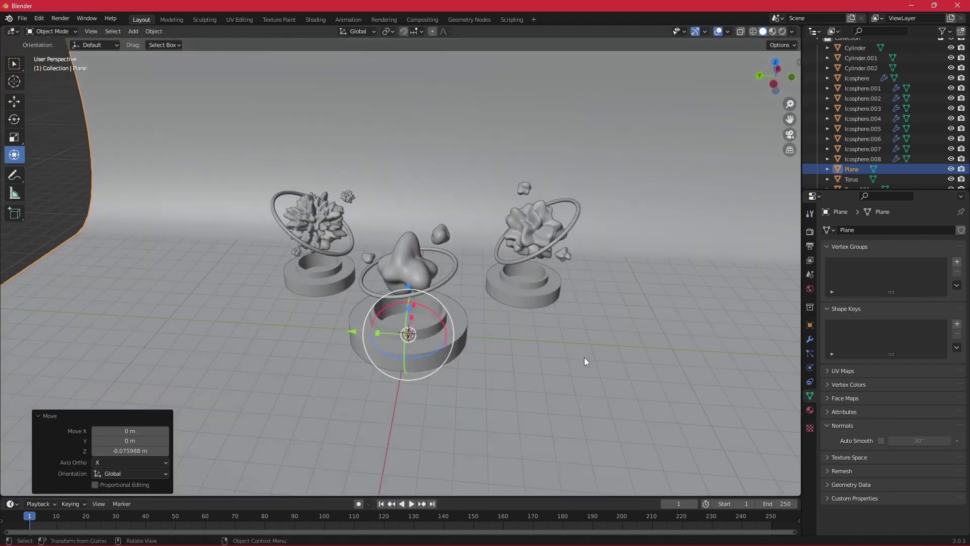
scroll(584, 357, down, 2)
scroll(592, 326, down, 2)
scroll(569, 311, down, 1)
scroll(488, 275, down, 1)
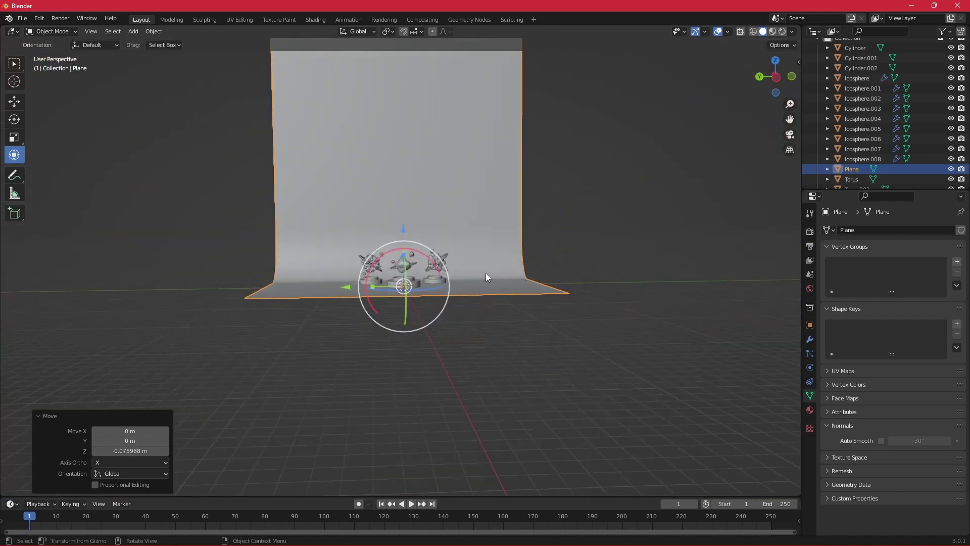
scroll(482, 277, up, 3)
scroll(483, 296, up, 2)
scroll(488, 339, up, 2)
click(438, 429)
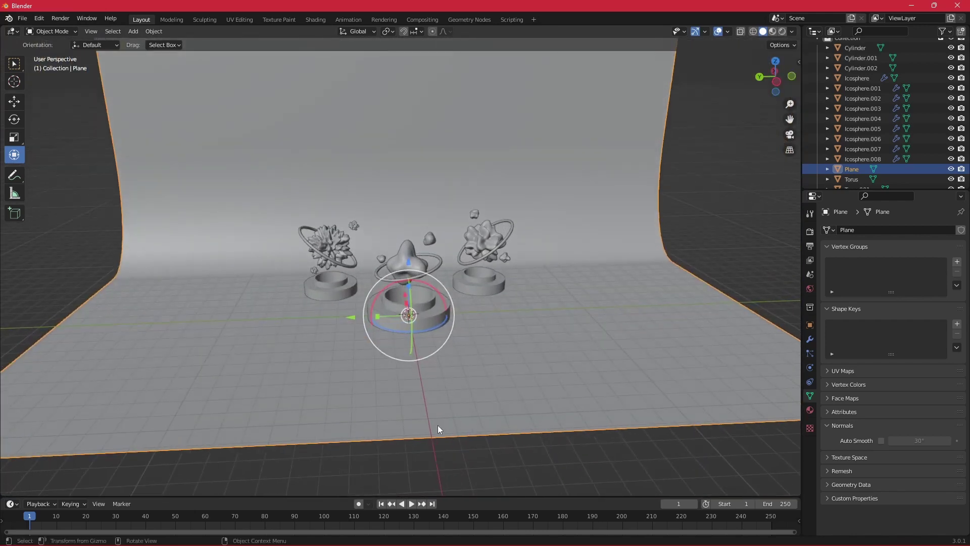
drag(408, 303, 677, 200)
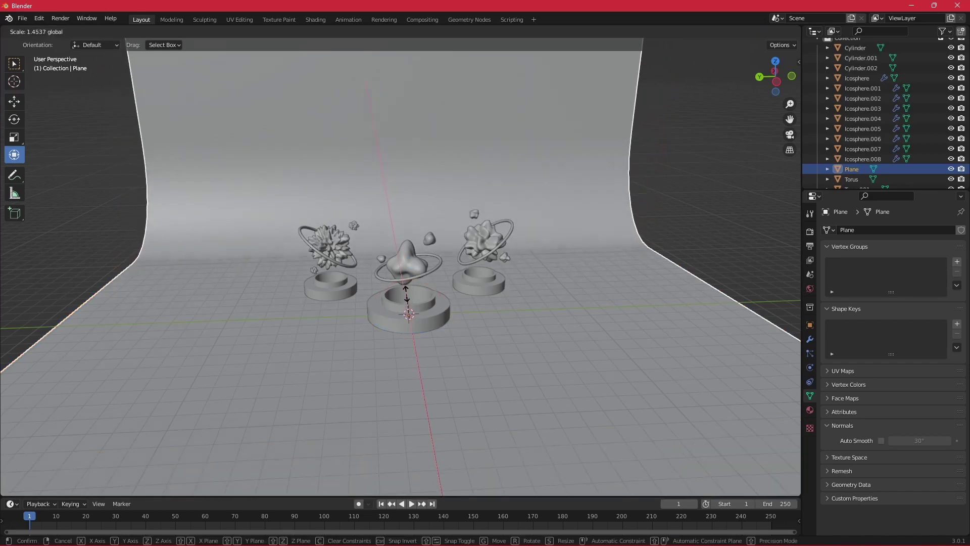
click(677, 199)
mouse_move(677, 199)
middle_down()
mouse_move(578, 257)
mouse_move(577, 268)
middle_up()
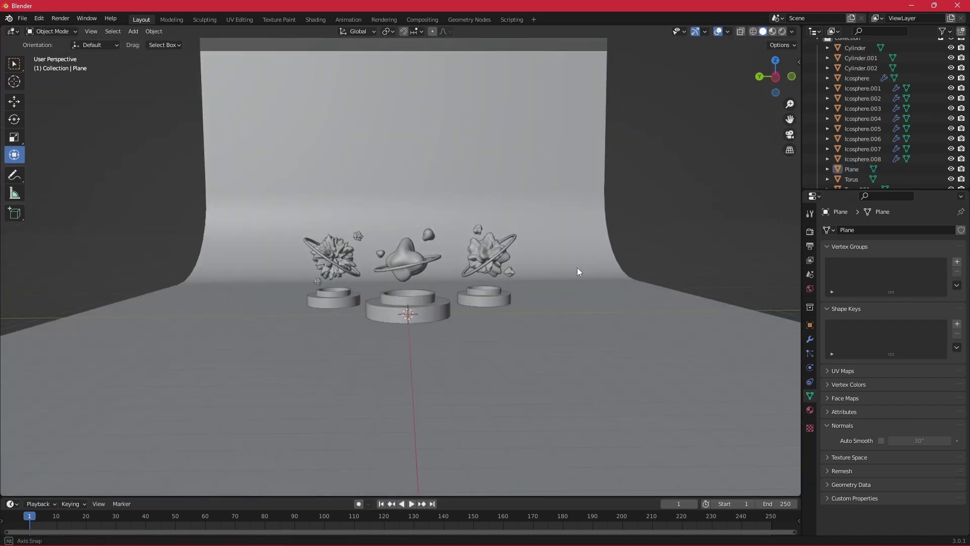
scroll(578, 268, down, 4)
Lower the backdrop plane further along Z, about 0.076 m in total.
click(392, 200)
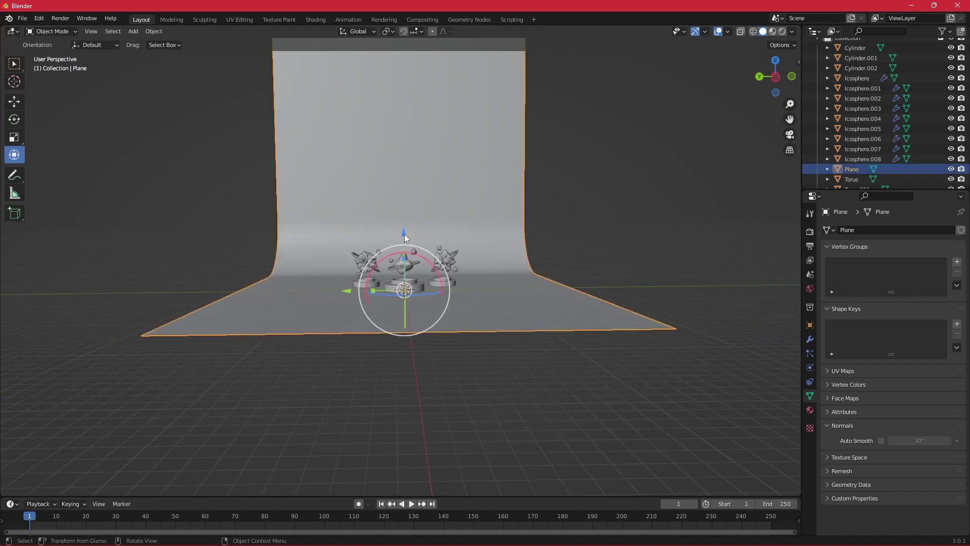
drag(405, 234, 430, 269)
key(alt+a)
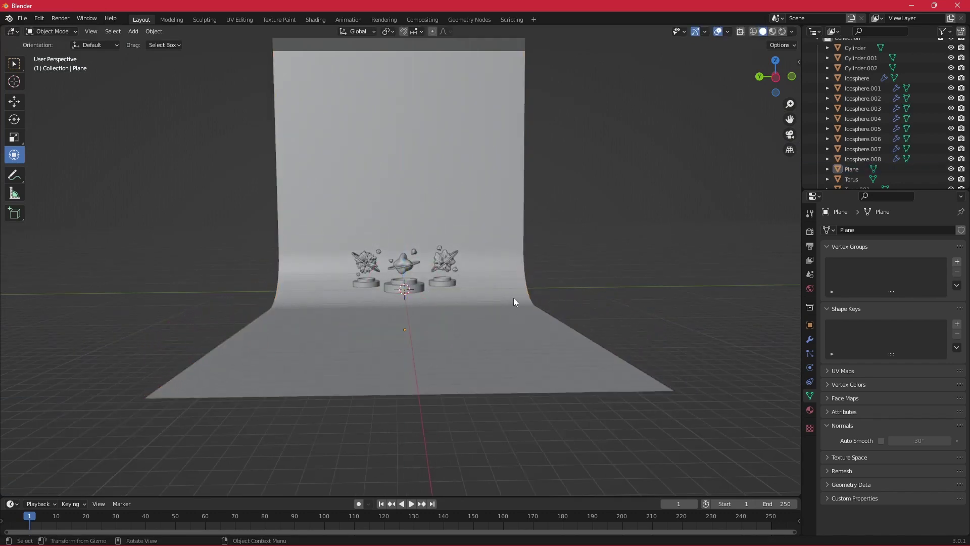
scroll(463, 306, up, 3)
scroll(526, 347, up, 2)
key(shift+a)
mouse_move(501, 340)
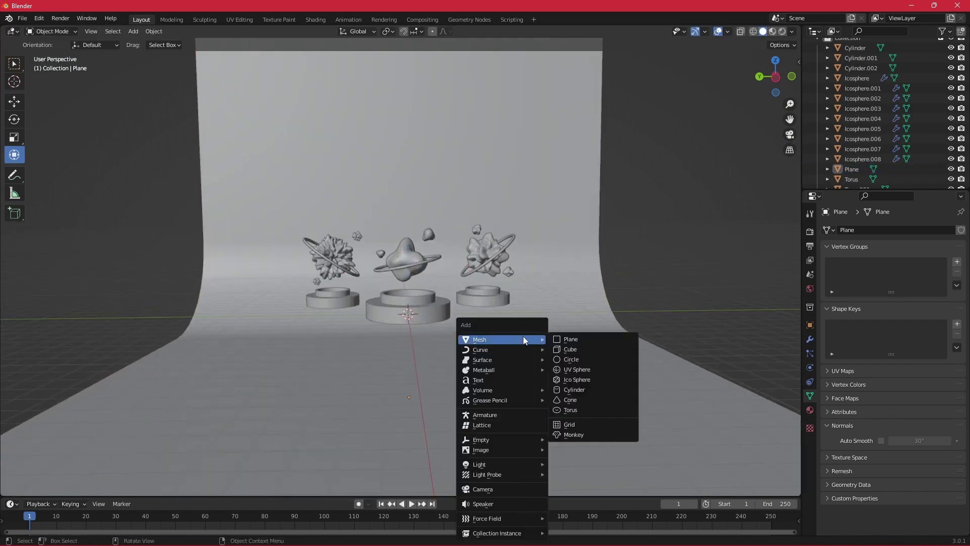
Add a cylinder, move it below the stands, flatten it and enlarge it to 7.745.
click(578, 393)
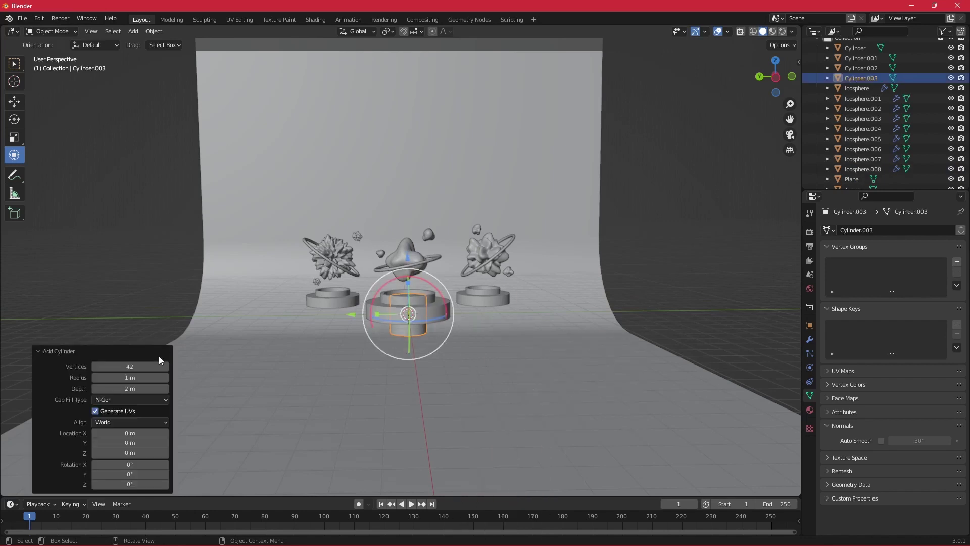
drag(409, 263, 409, 336)
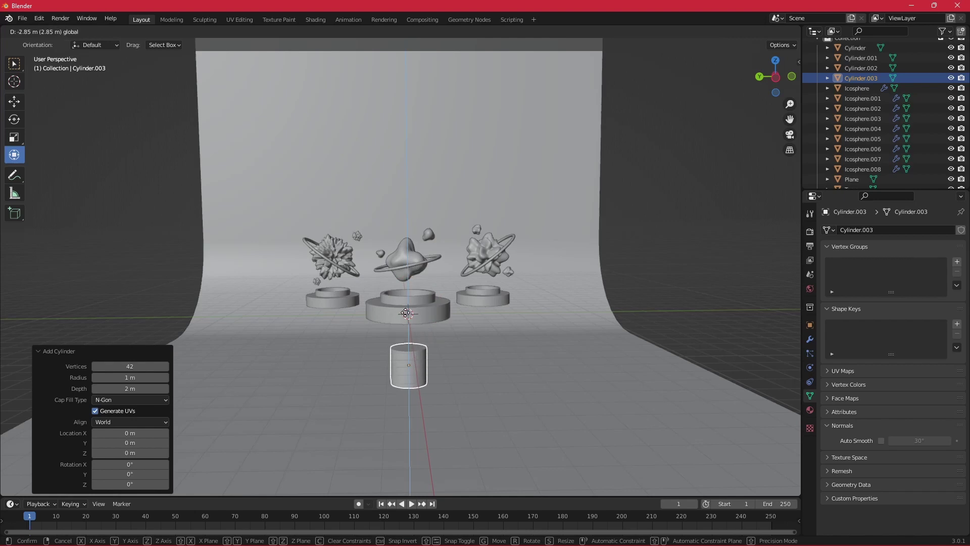
key(s)
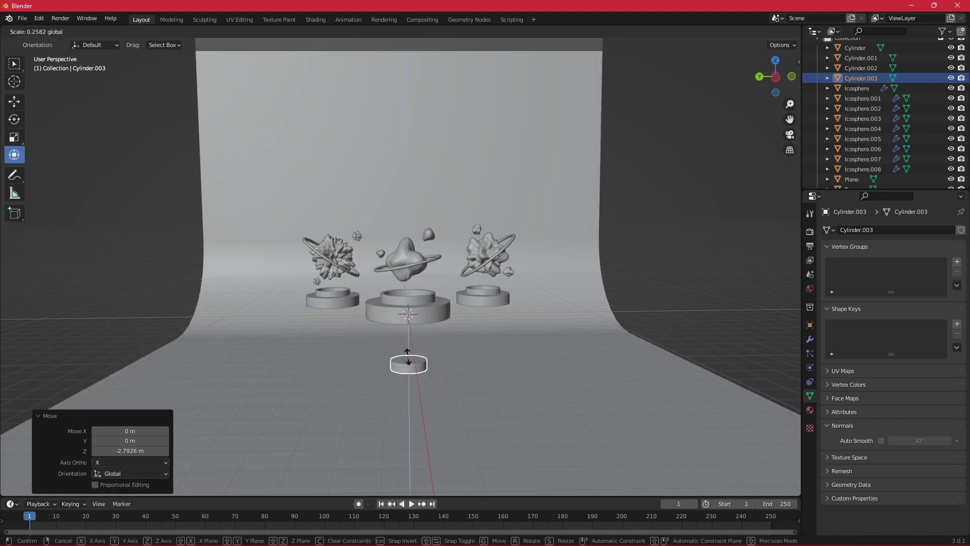
click(405, 360)
key(s)
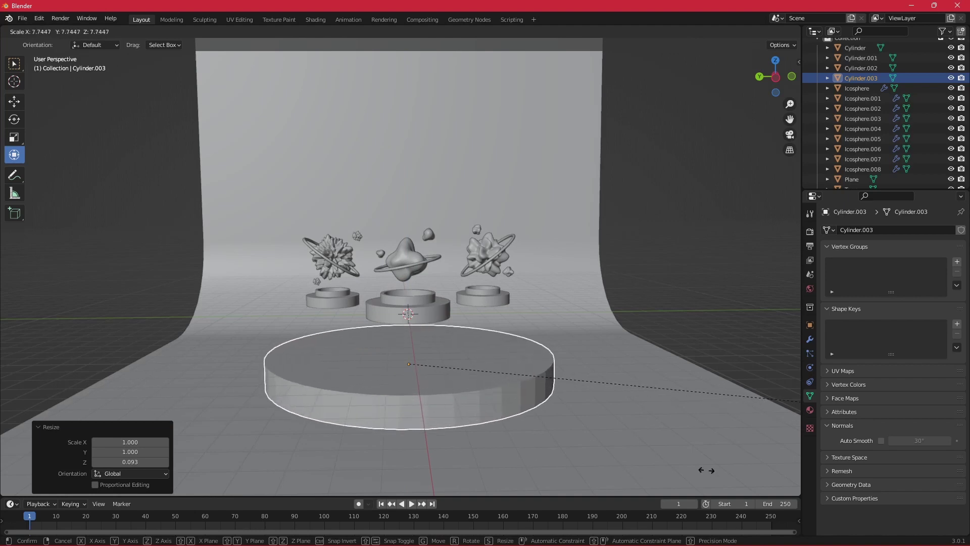
click(667, 466)
Set the disc thickness to 0.266 and position it up under the stands.
key(s)
key(z)
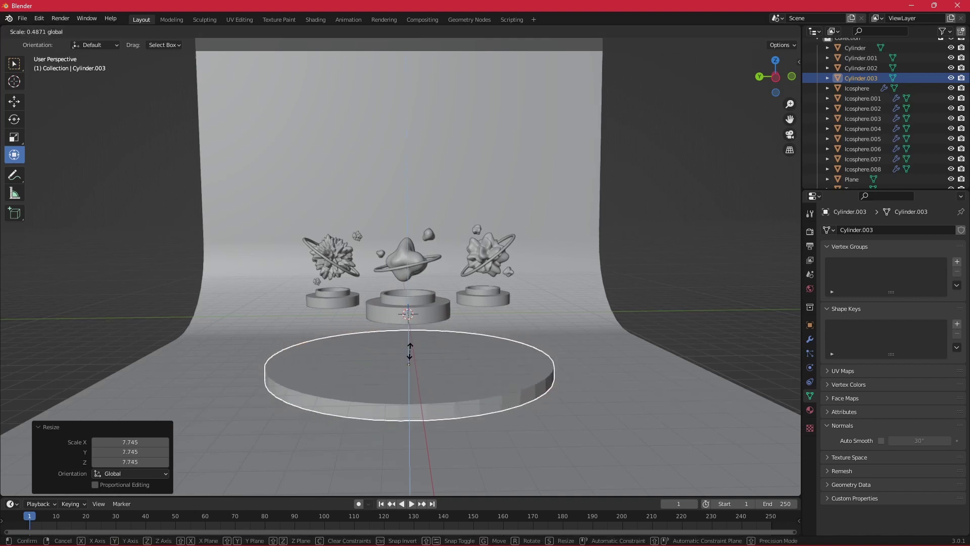
click(409, 356)
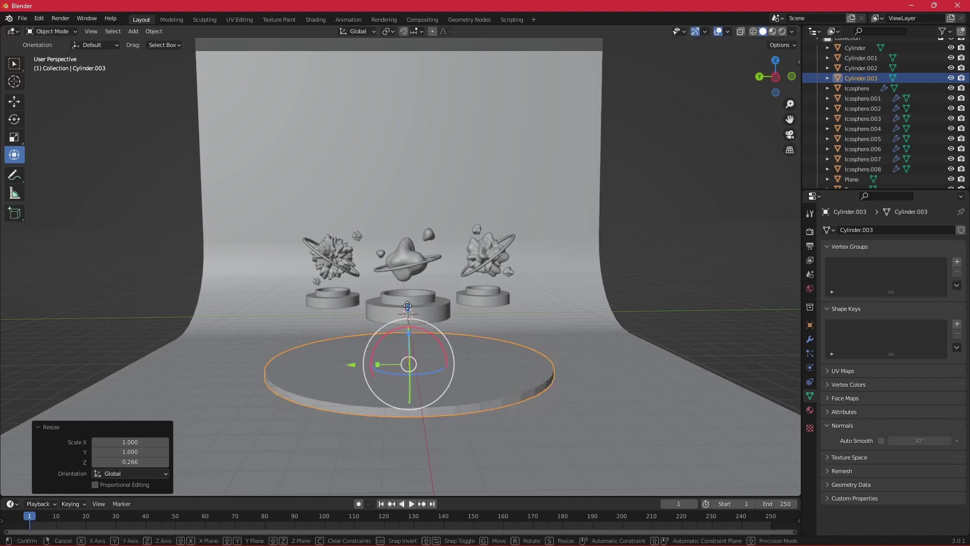
key(g)
key(z)
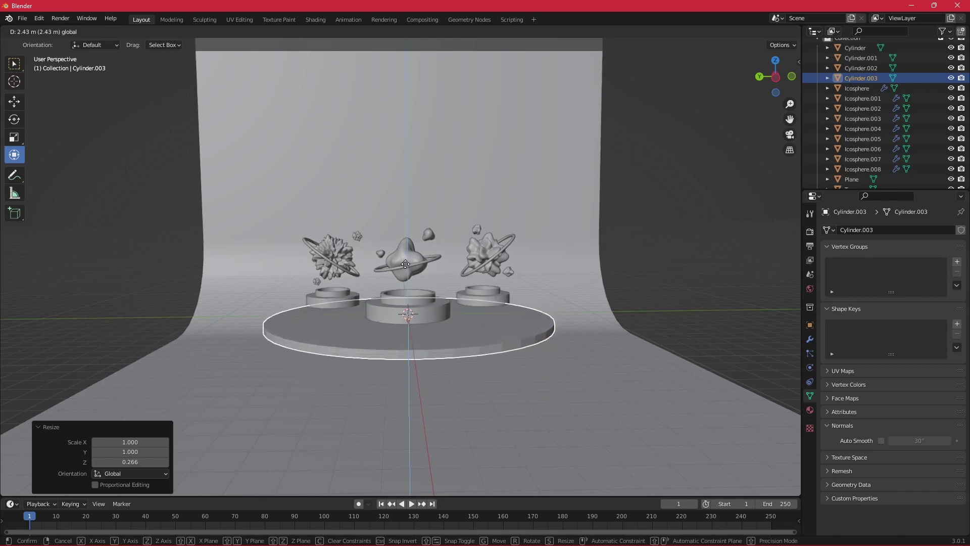
click(450, 296)
mouse_move(450, 296)
middle_down()
mouse_move(529, 342)
mouse_move(474, 344)
mouse_move(441, 366)
middle_up()
drag(443, 314, 485, 318)
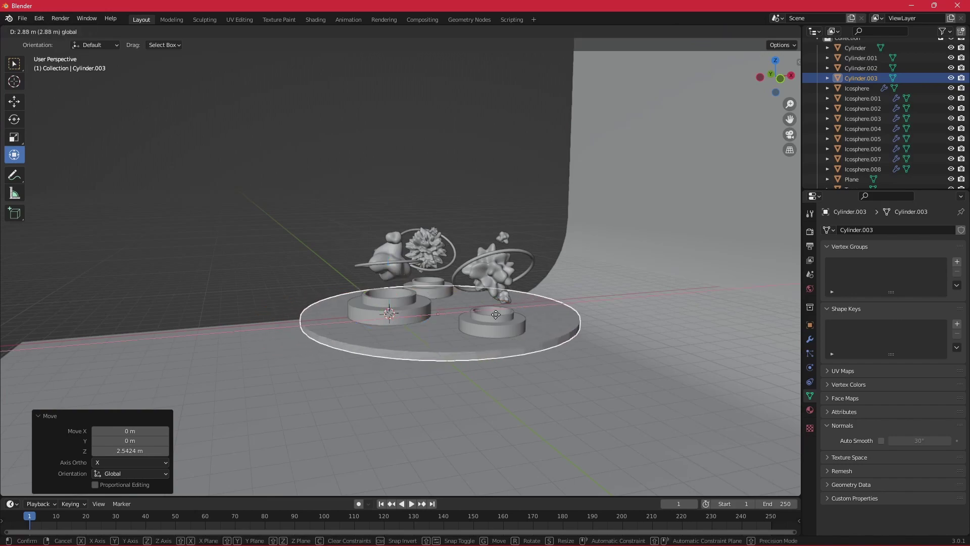
click(487, 317)
mouse_move(554, 335)
middle_down()
mouse_move(580, 390)
mouse_move(652, 304)
mouse_move(699, 282)
mouse_move(694, 307)
mouse_move(741, 354)
mouse_move(663, 303)
mouse_move(657, 332)
middle_up()
Enable Auto Smooth at 30° and Shade Smooth on the disc, then use Material Preview.
click(499, 330)
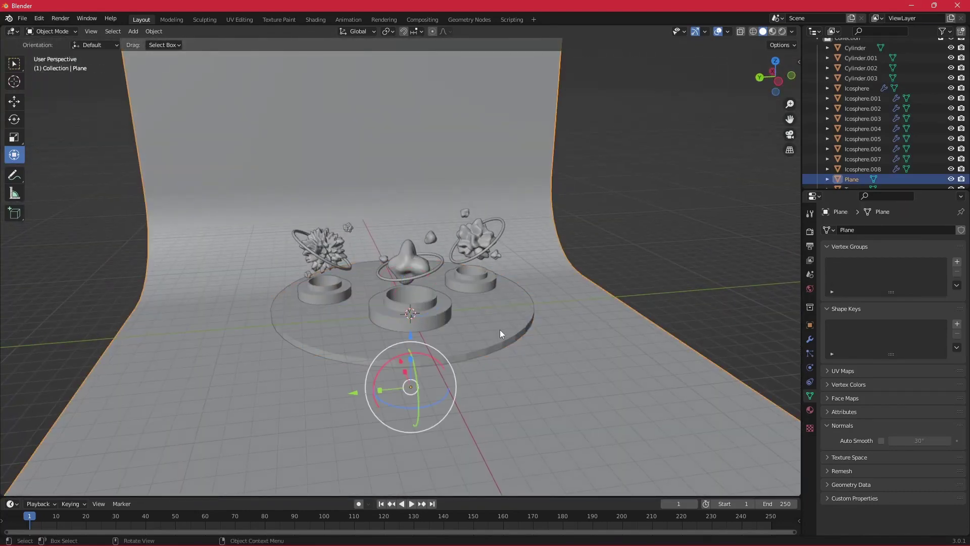
shift+click(516, 320)
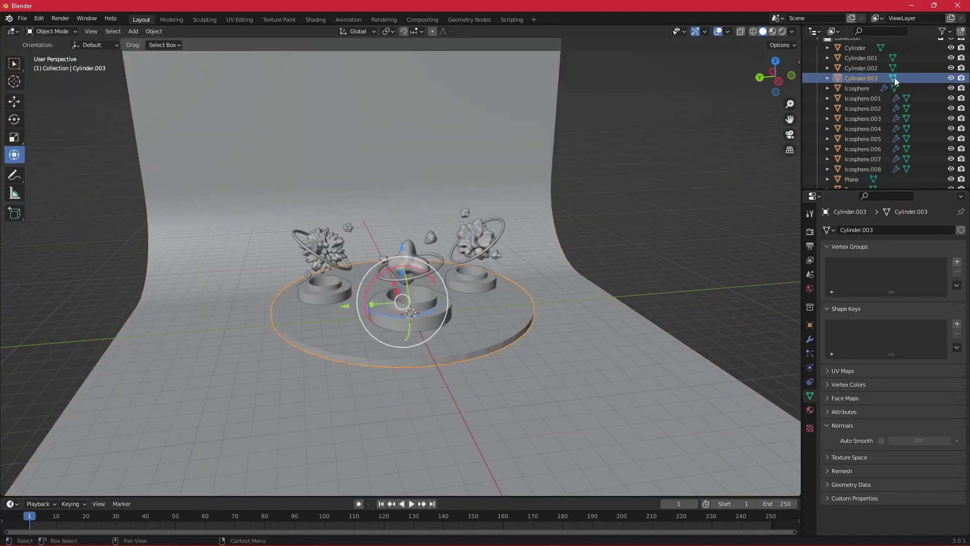
click(881, 440)
right_click(468, 333)
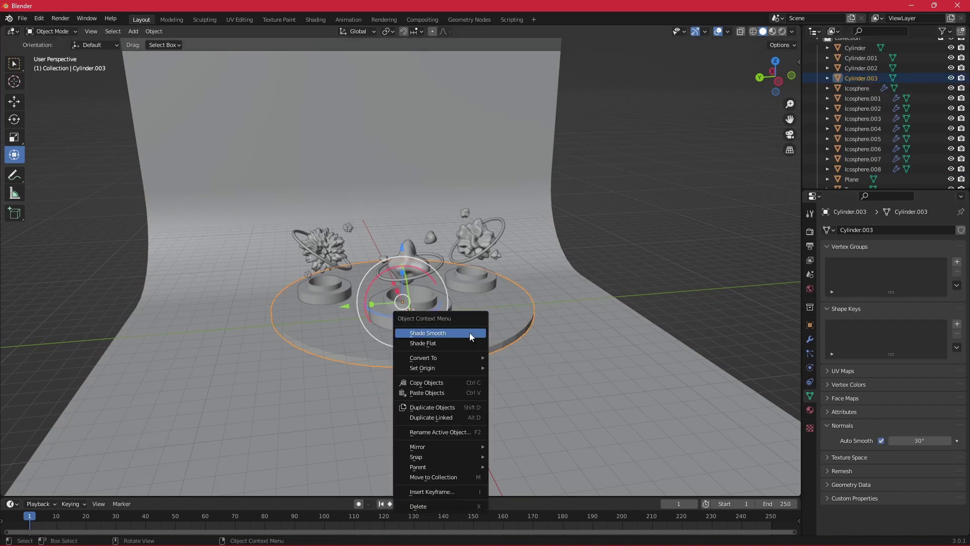
click(457, 334)
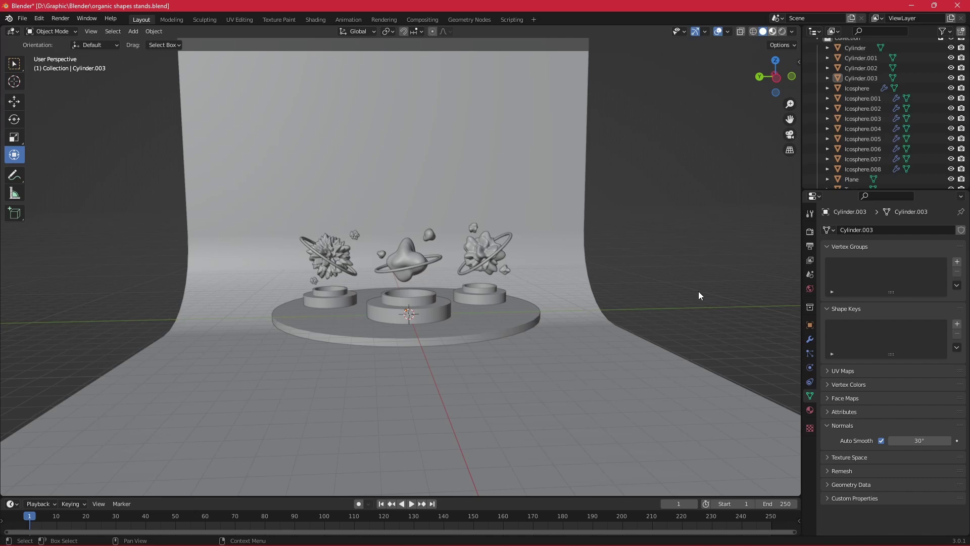
key(z)
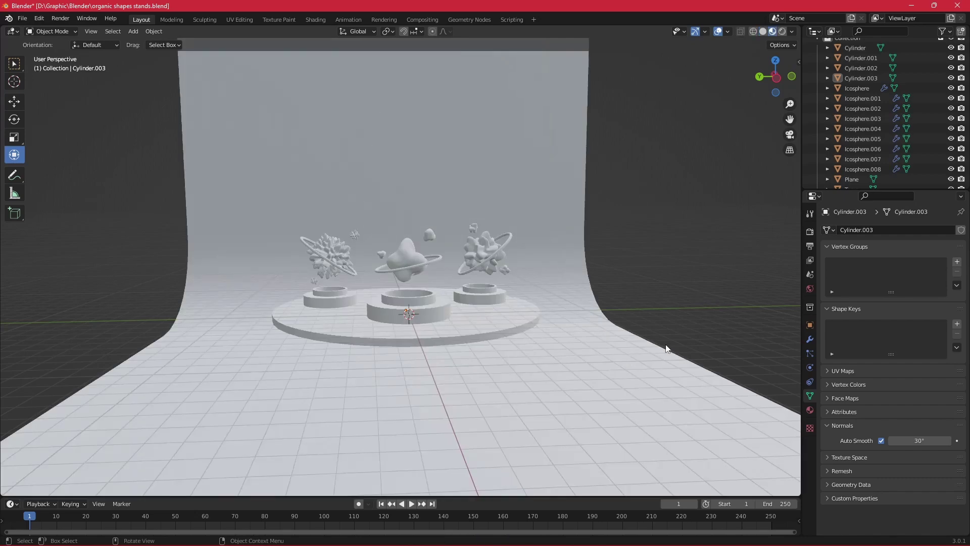
mouse_move(569, 322)
middle_down()
mouse_move(560, 317)
mouse_move(568, 301)
mouse_move(578, 310)
mouse_move(572, 335)
middle_up()
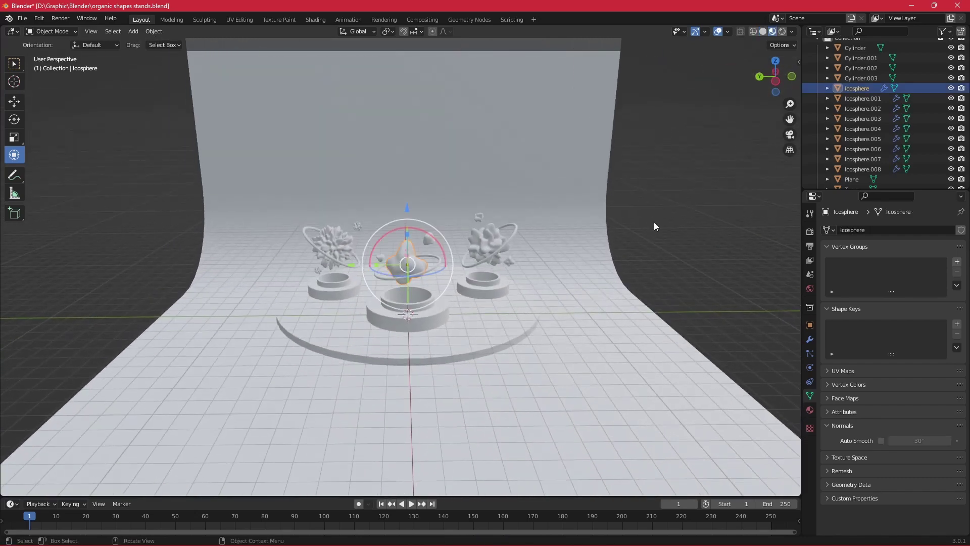
Create the middle blob's material 'green' with teal base colour 57837B.
click(810, 410)
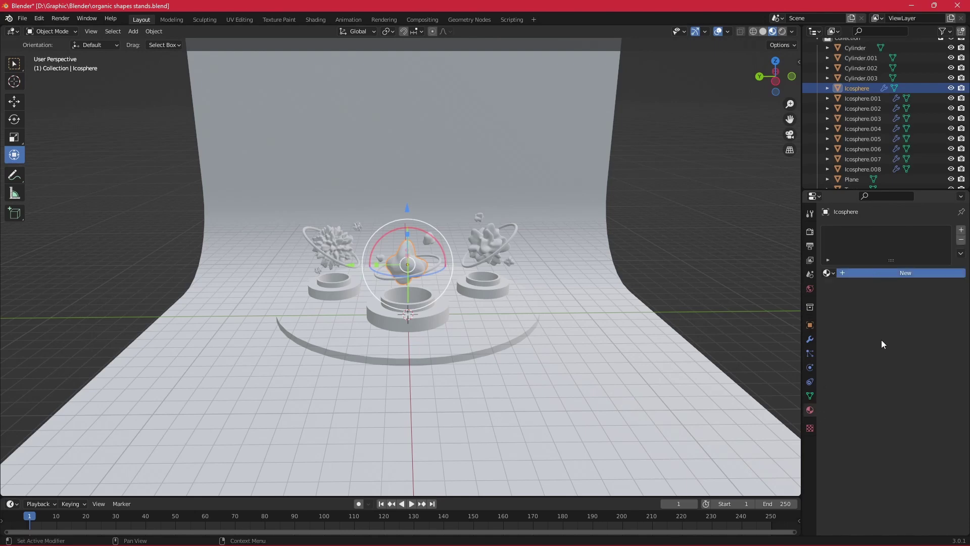
click(919, 384)
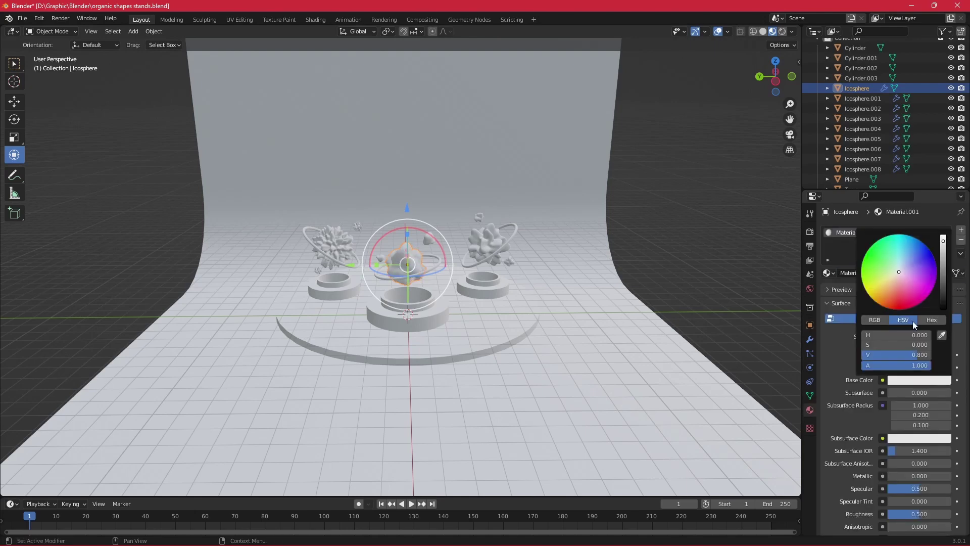
text(C9D8B6)
key(Return)
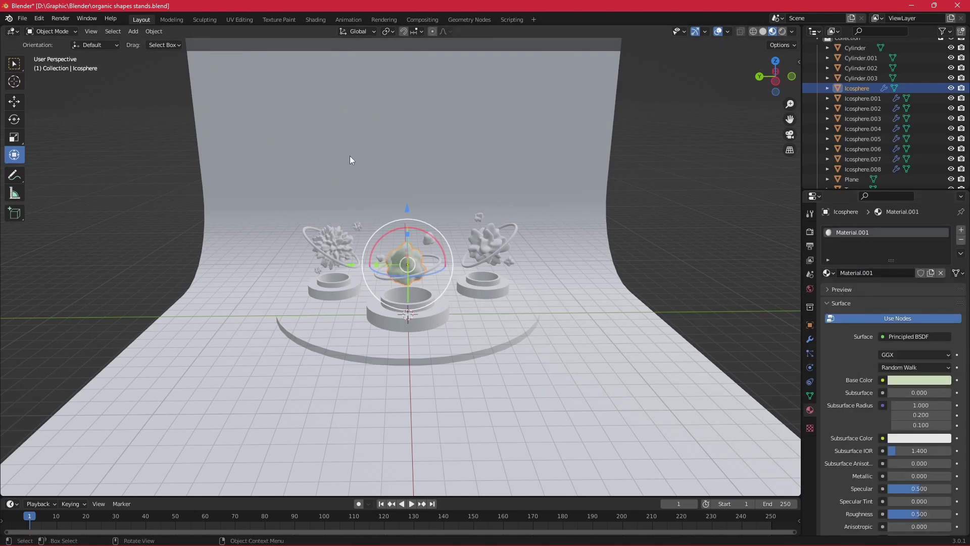
scroll(442, 223, up, 1)
scroll(475, 229, up, 2)
scroll(476, 231, down, 2)
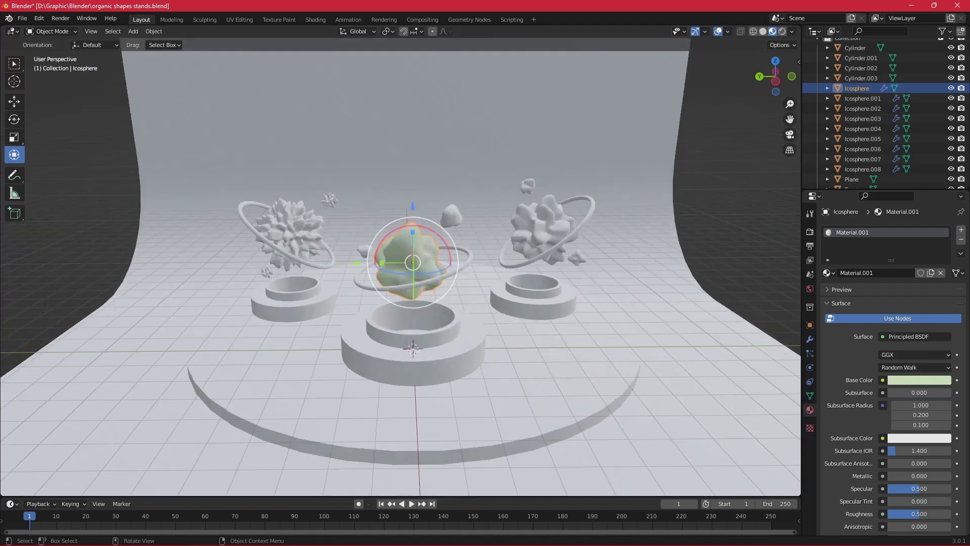
scroll(483, 303, up, 2)
click(923, 381)
text(578378)
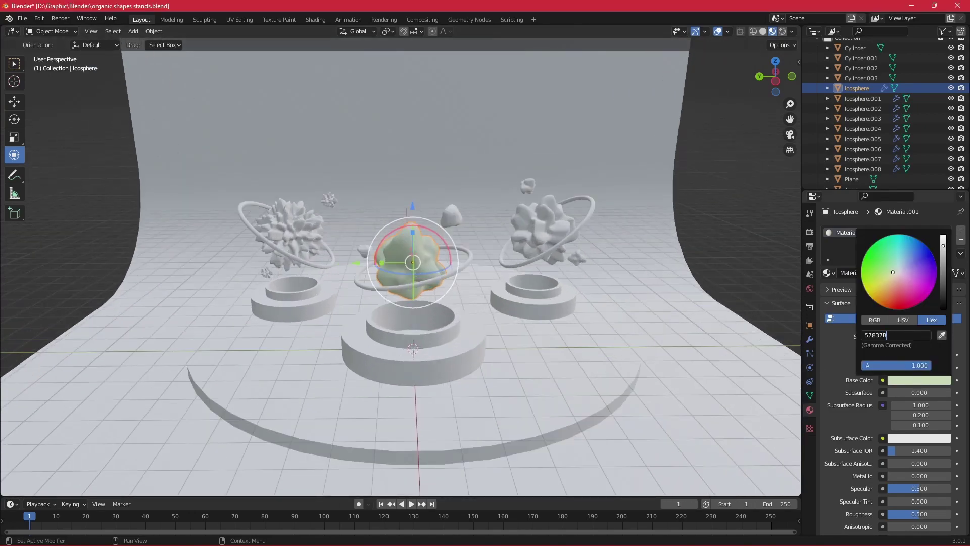
key(Return)
mouse_move(499, 275)
middle_down()
mouse_move(585, 287)
mouse_move(509, 288)
mouse_move(487, 273)
mouse_move(481, 288)
mouse_move(500, 291)
middle_up()
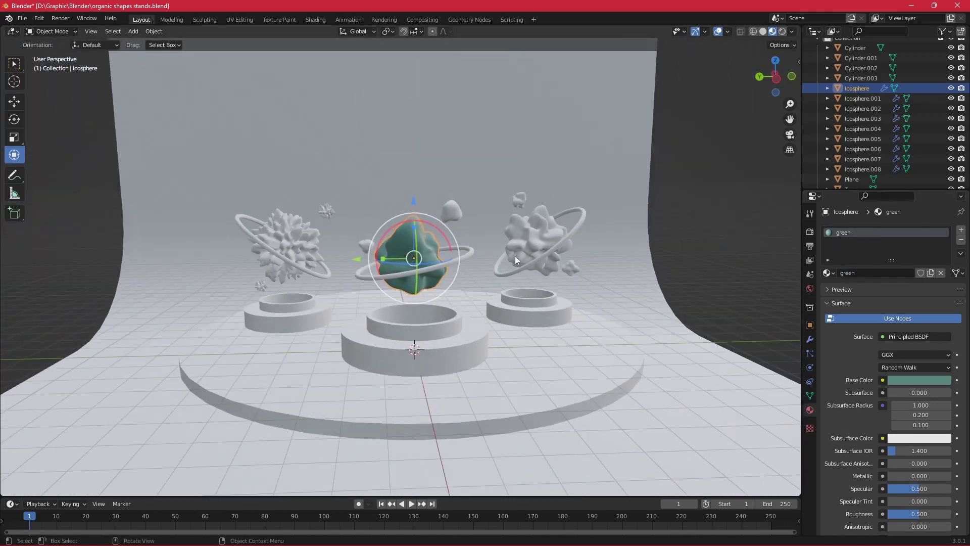
Assign 'green' to the remaining middle-cluster pieces and a right-cluster piece.
click(863, 98)
click(827, 273)
click(863, 108)
click(827, 273)
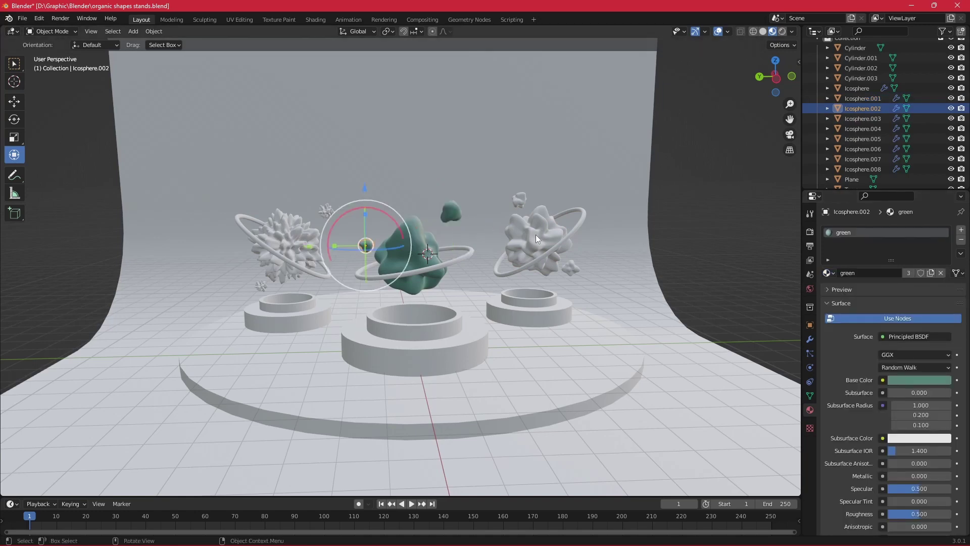
click(536, 235)
click(827, 273)
click(849, 282)
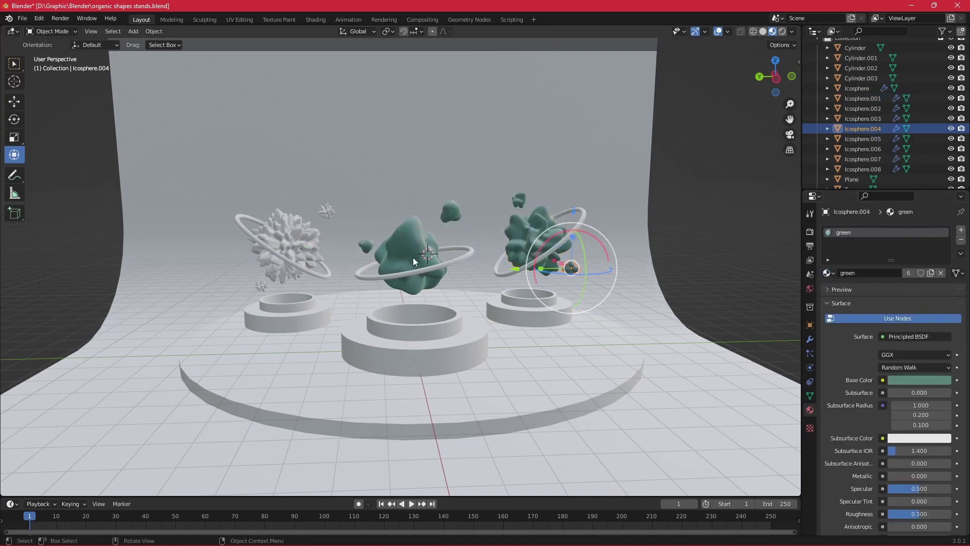
Assign 'green' to the three left-cluster pieces.
click(827, 273)
click(326, 210)
click(827, 273)
click(849, 282)
click(262, 286)
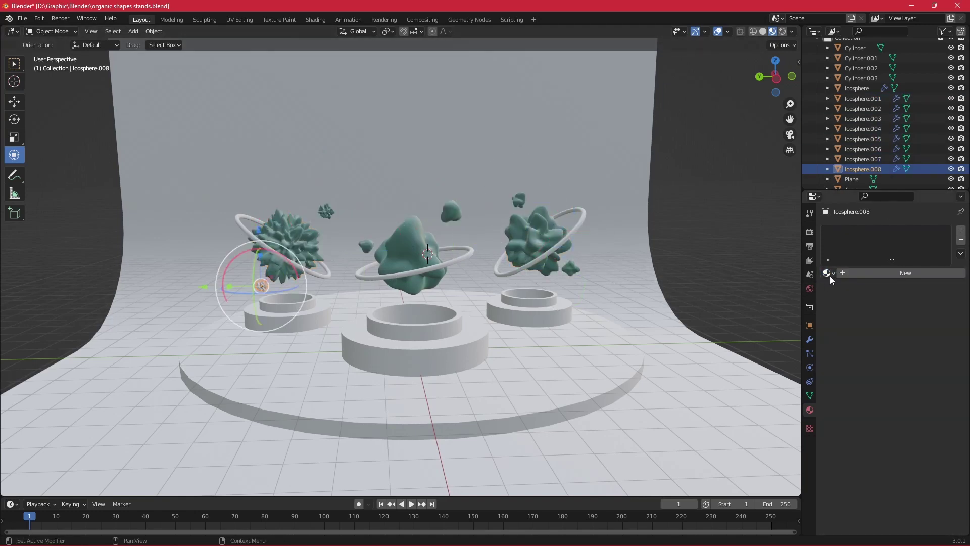
click(827, 272)
click(849, 282)
click(687, 273)
click(453, 270)
Darken the middle ring's base colour to black for a metal material.
click(916, 382)
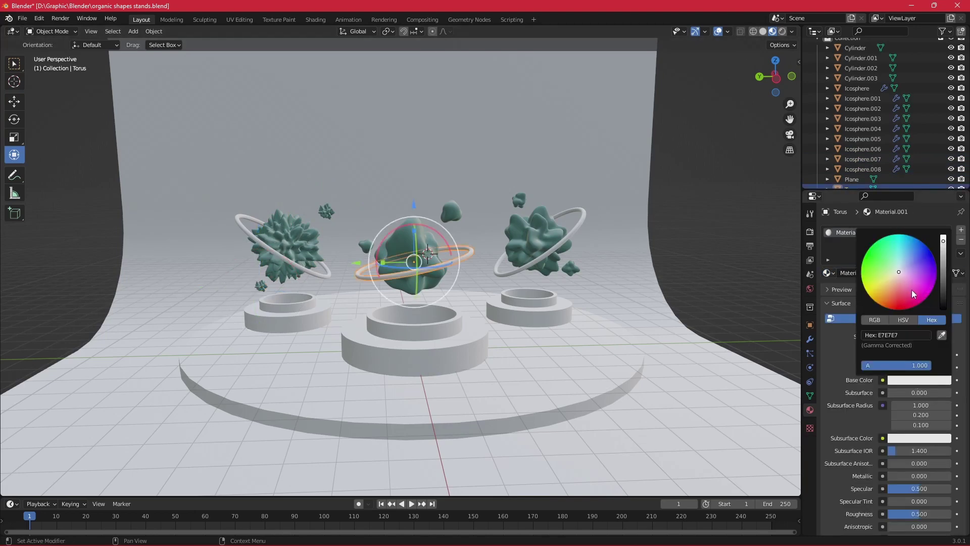
drag(943, 247, 911, 338)
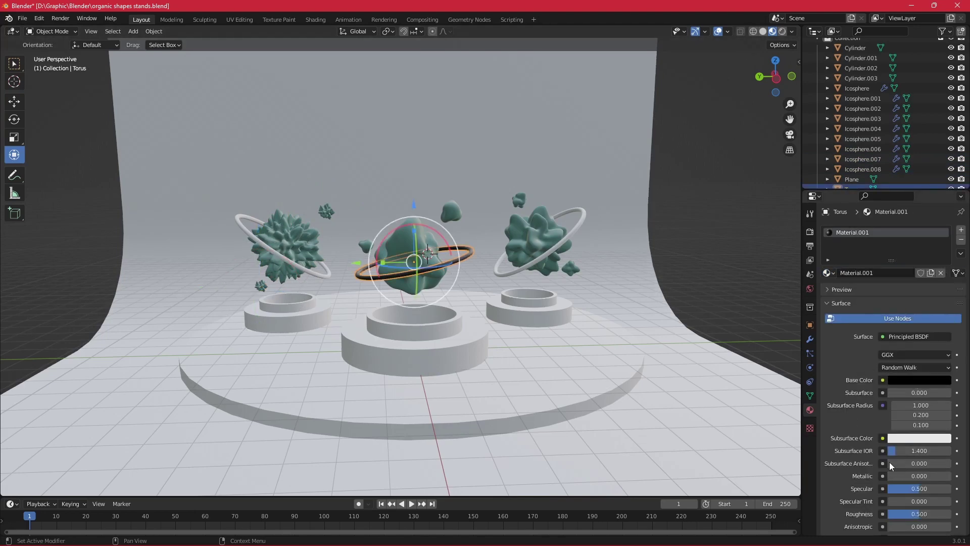
drag(939, 476, 947, 476)
scroll(851, 461, down, 6)
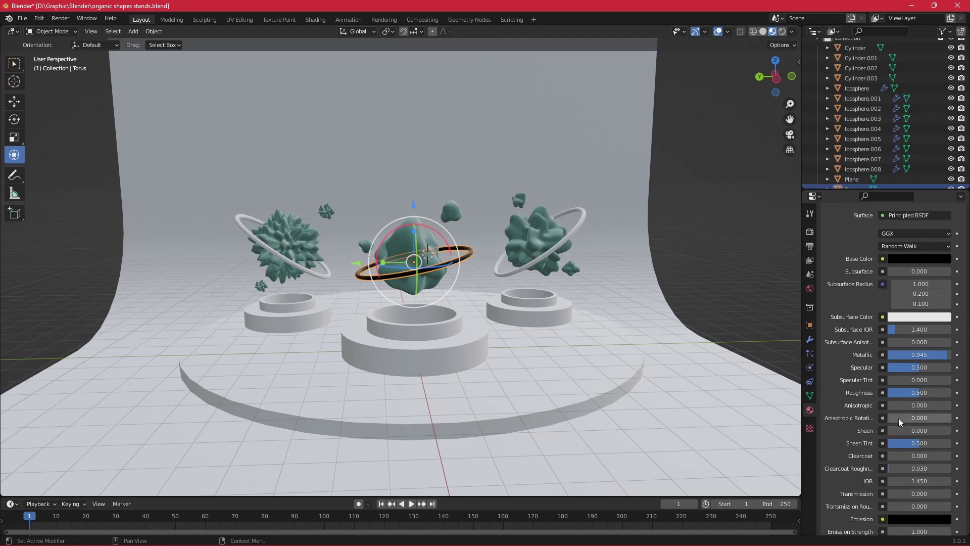
drag(904, 393, 898, 392)
scroll(865, 256, up, 6)
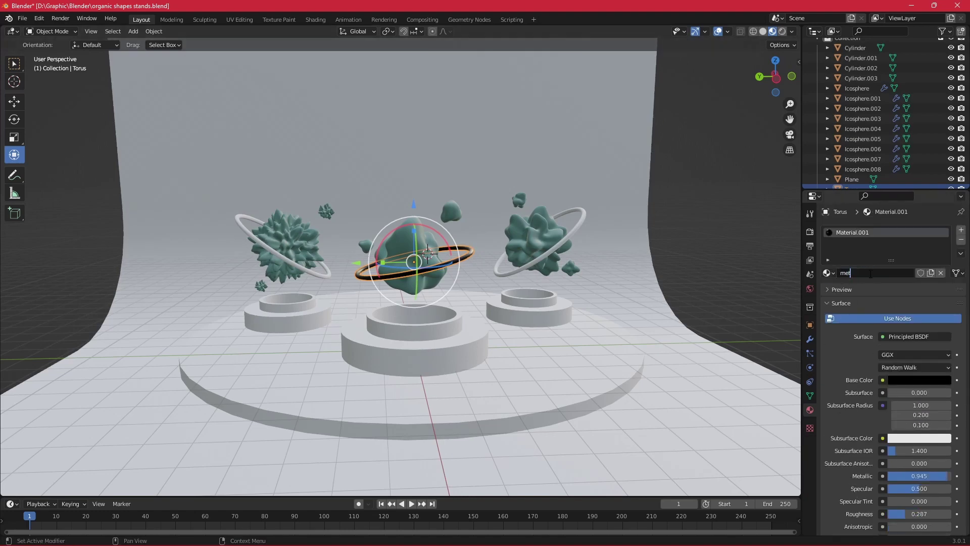
Assign the black metal material to the right and left rings.
click(501, 280)
click(829, 273)
click(242, 228)
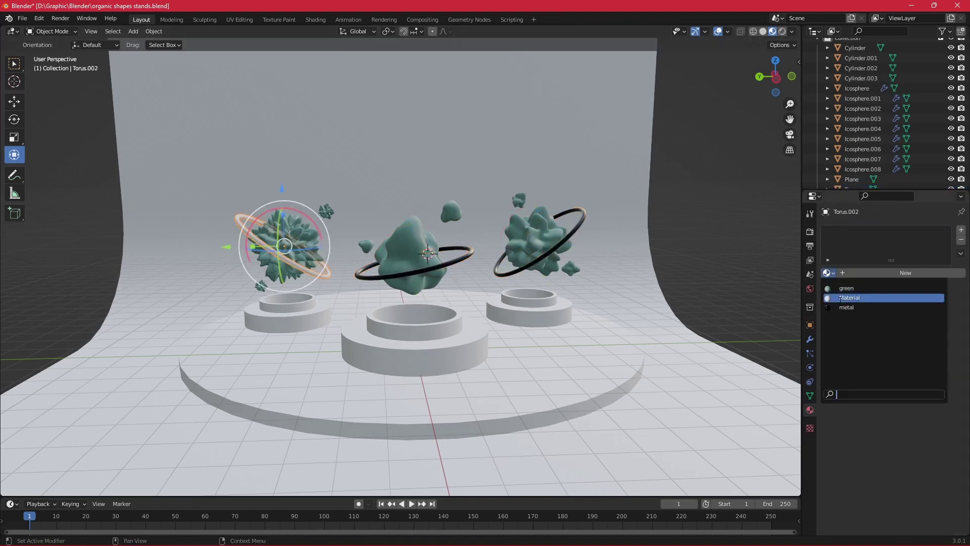
click(829, 273)
click(721, 275)
Assign the 'green' material to the middle, right and left stands.
click(414, 343)
click(829, 273)
click(859, 296)
click(530, 311)
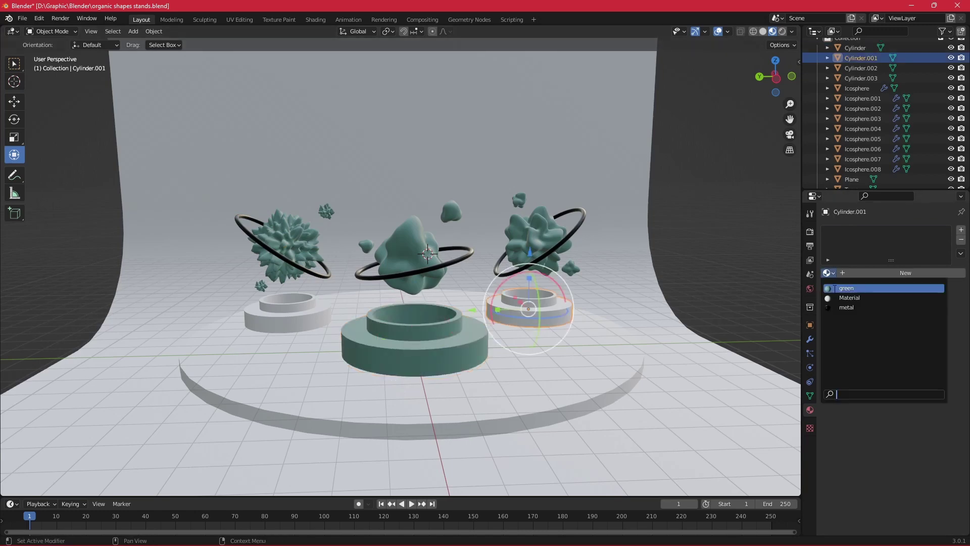
drag(829, 273, 859, 296)
click(288, 314)
click(827, 273)
click(823, 306)
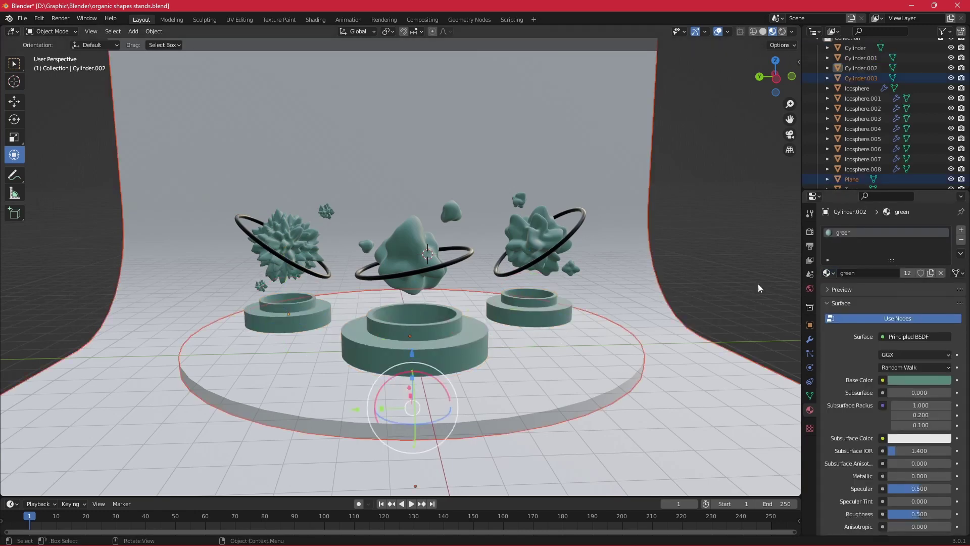
Select the large base disc Cylinder.003 and view the whole podium.
mouse_move(774, 300)
middle_down()
mouse_move(739, 299)
mouse_move(771, 314)
middle_up()
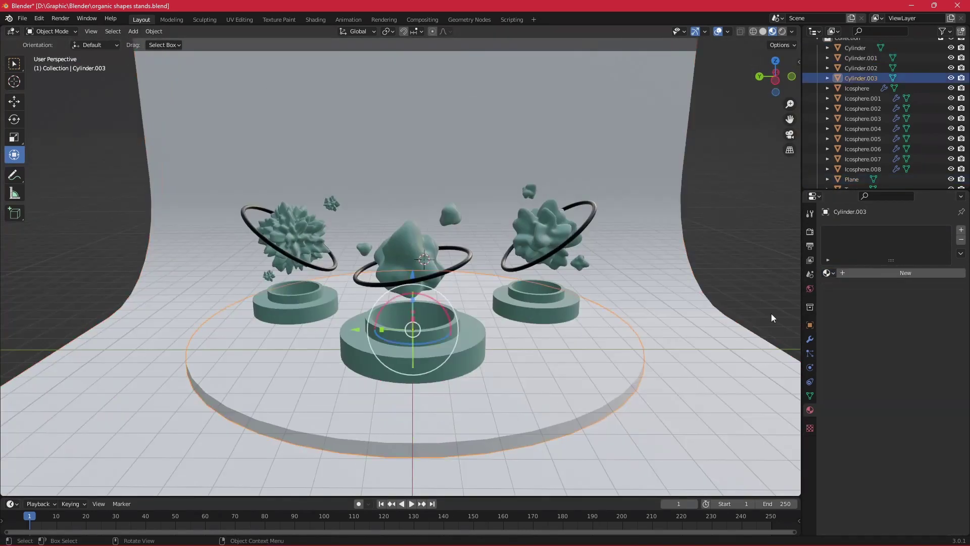
click(718, 354)
middle_drag(699, 304, 594, 305)
scroll(595, 306, up, 2)
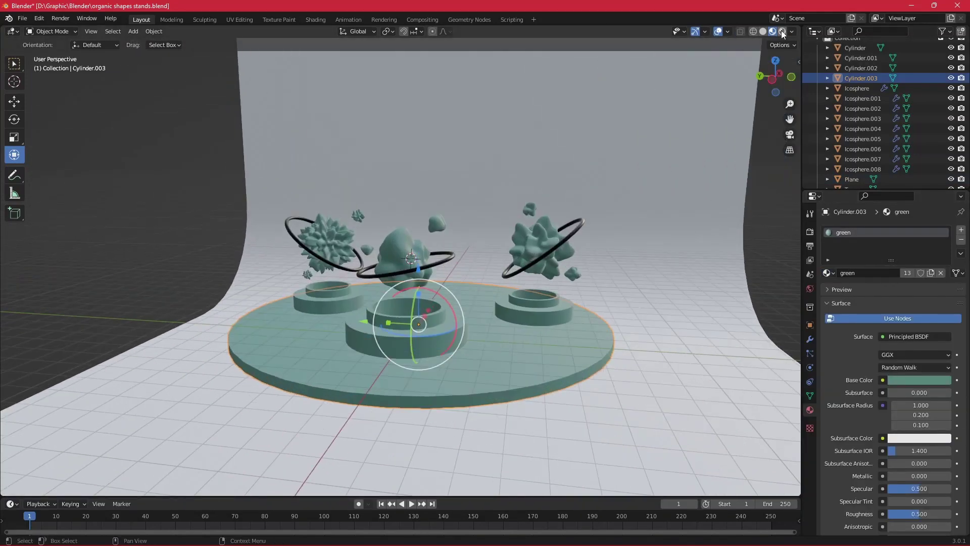
Switch the viewport to Rendered shading and review the render engine options.
click(782, 32)
click(810, 231)
click(924, 230)
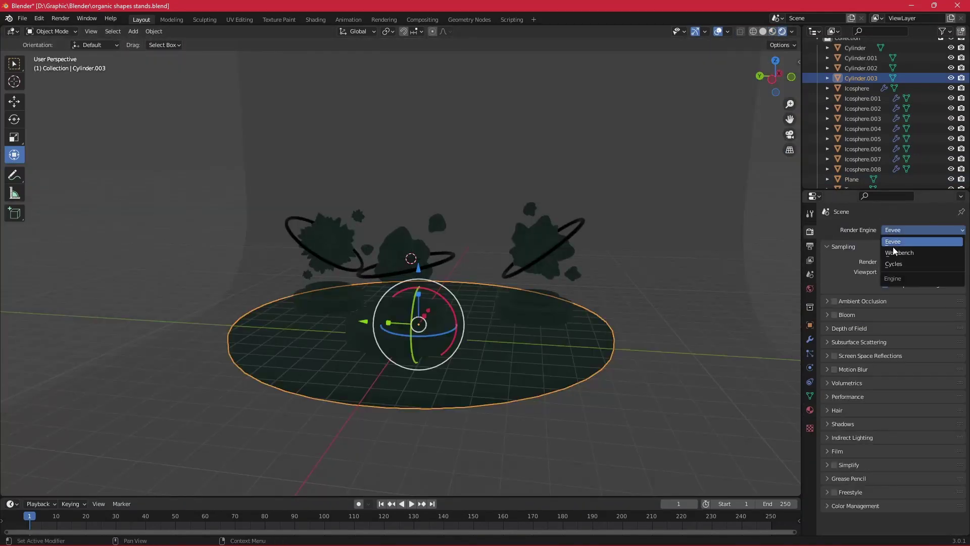
middle_drag(691, 349, 697, 342)
Add an area light, raise it above the podium and enlarge it.
key(alt+a)
key(shift+a)
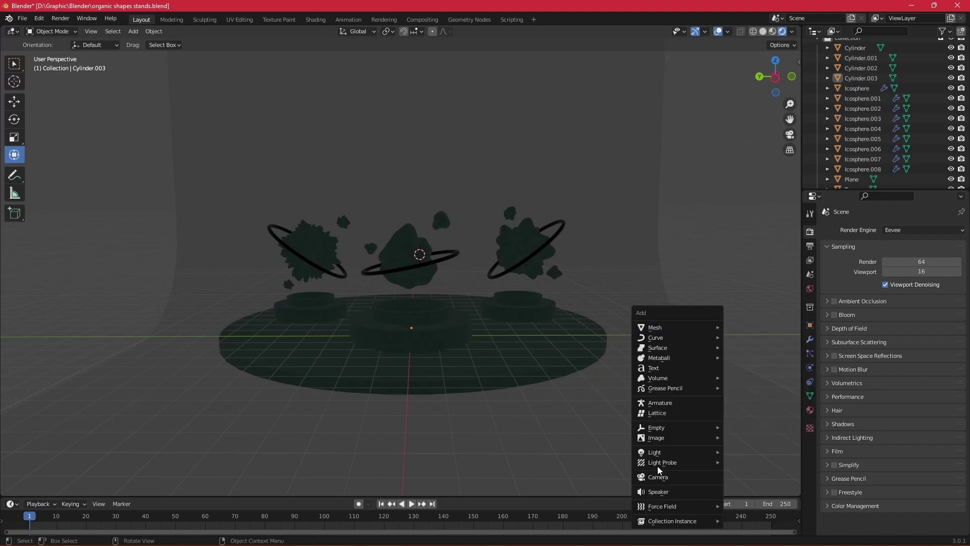
click(745, 485)
scroll(413, 253, down, 5)
key(g)
click(413, 175)
key(s)
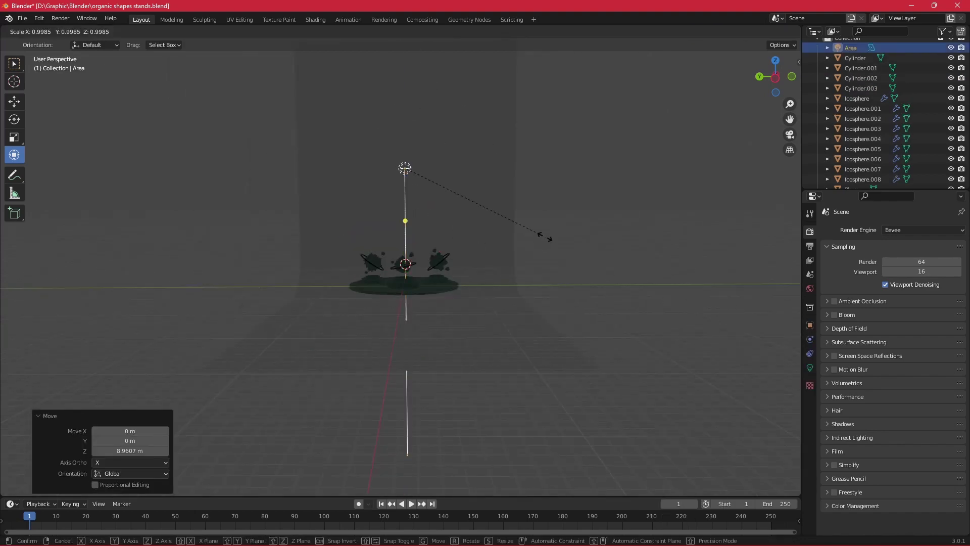
click(545, 369)
scroll(530, 348, up, 2)
Position the overhead area light along X and set its power to 500 W.
key(g)
key(x)
click(484, 290)
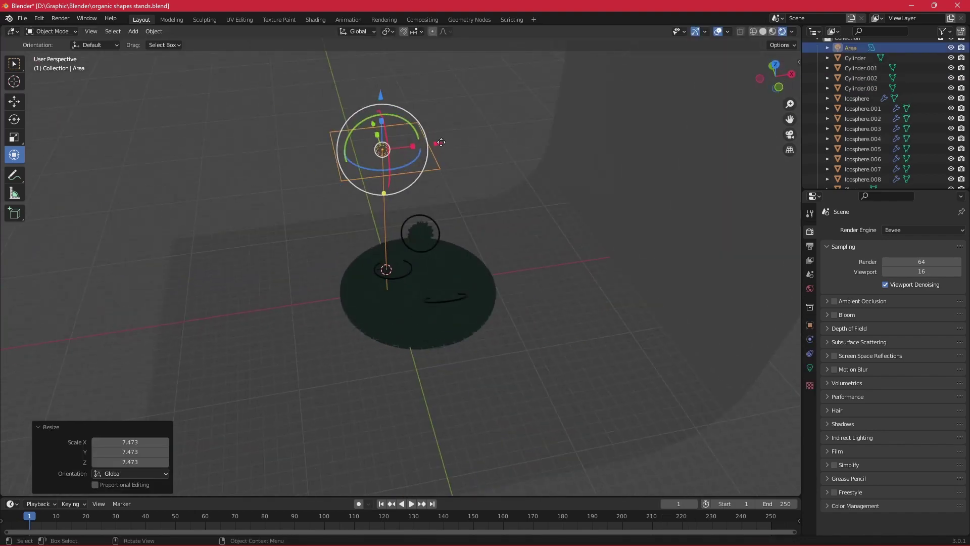
middle_drag(484, 290, 581, 298)
click(810, 367)
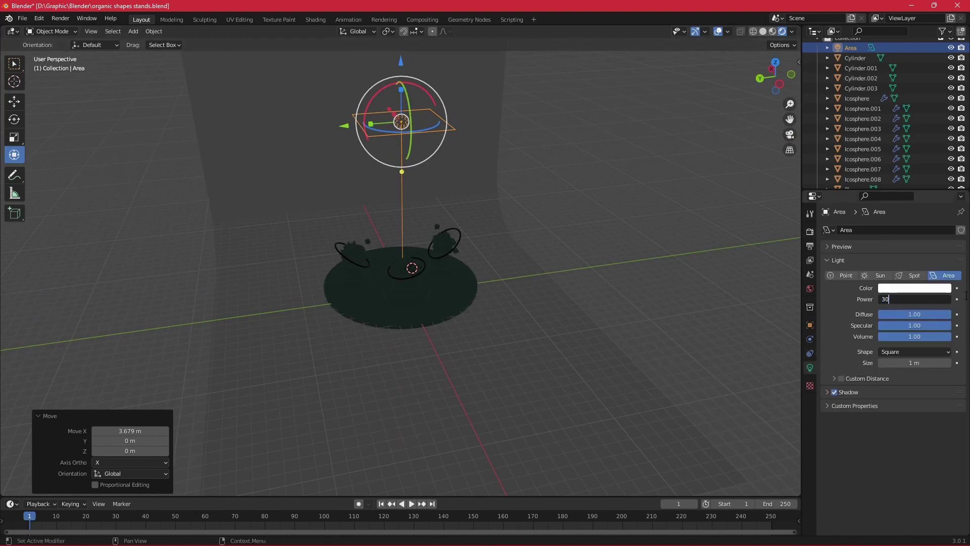
text(500)
key(Return)
Paste a copy of the overhead light and lower it along Z.
middle_drag(386, 180, 406, 63)
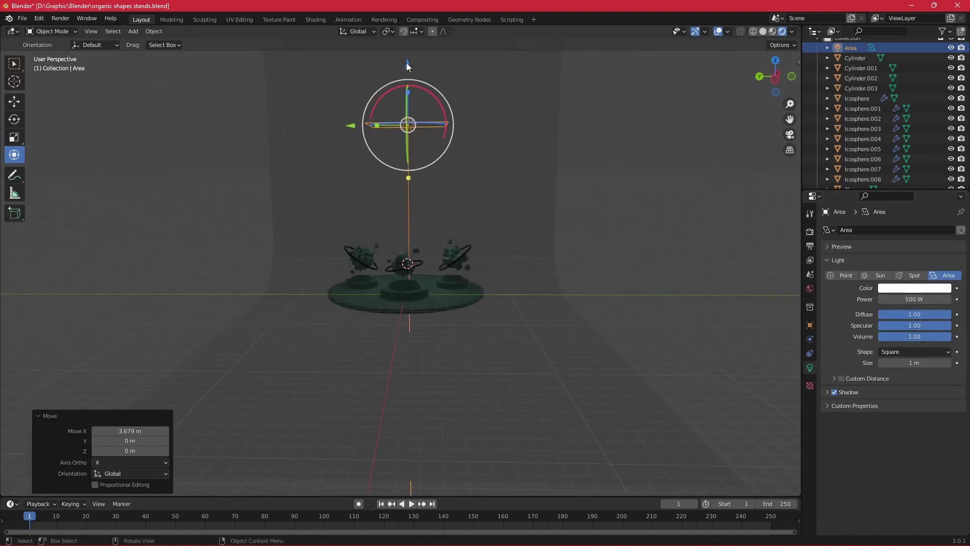
click(416, 122)
key(ctrl+v)
key(g)
key(x)
click(518, 122)
middle_drag(518, 122, 428, 124)
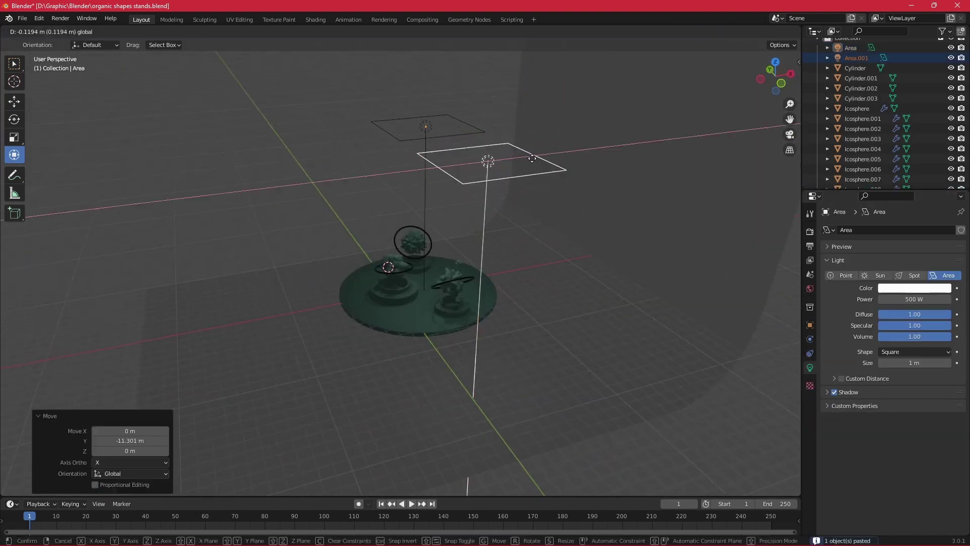
key(g)
key(z)
click(436, 344)
key(r)
key(r)
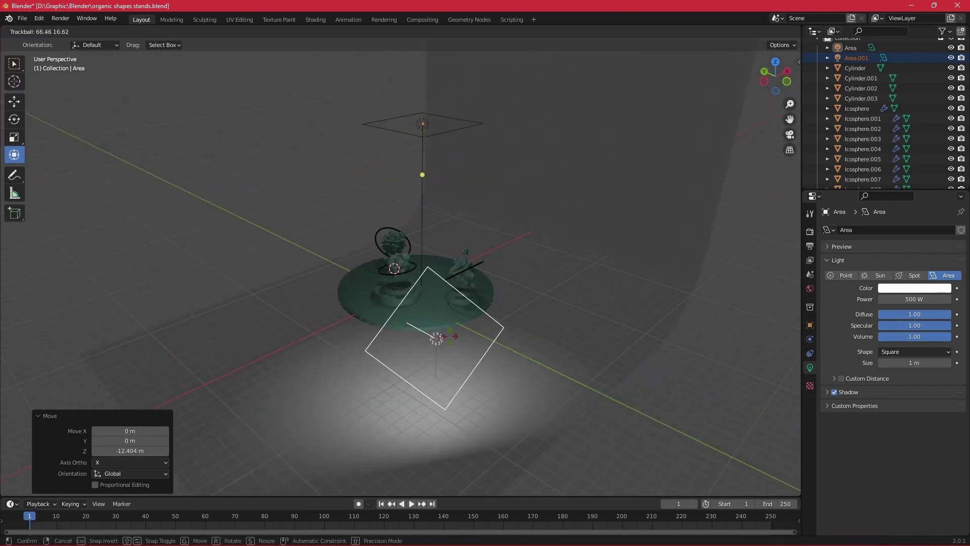
key(Escape)
Move the copied light to the right side along Y and tilt it toward the podium.
key(g)
key(y)
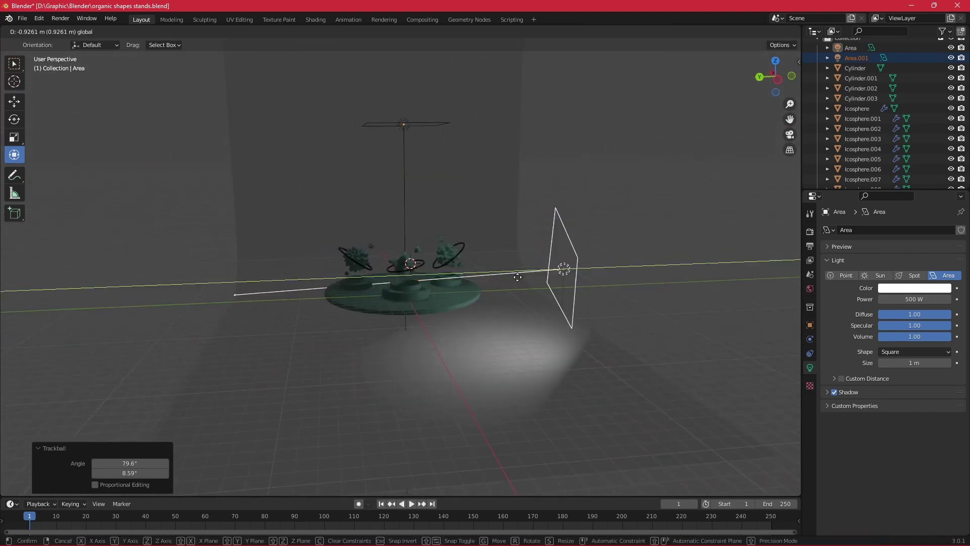
click(396, 335)
mouse_move(397, 334)
middle_down()
mouse_move(589, 268)
mouse_move(502, 314)
middle_up()
key(ctrl+z)
key(r)
key(r)
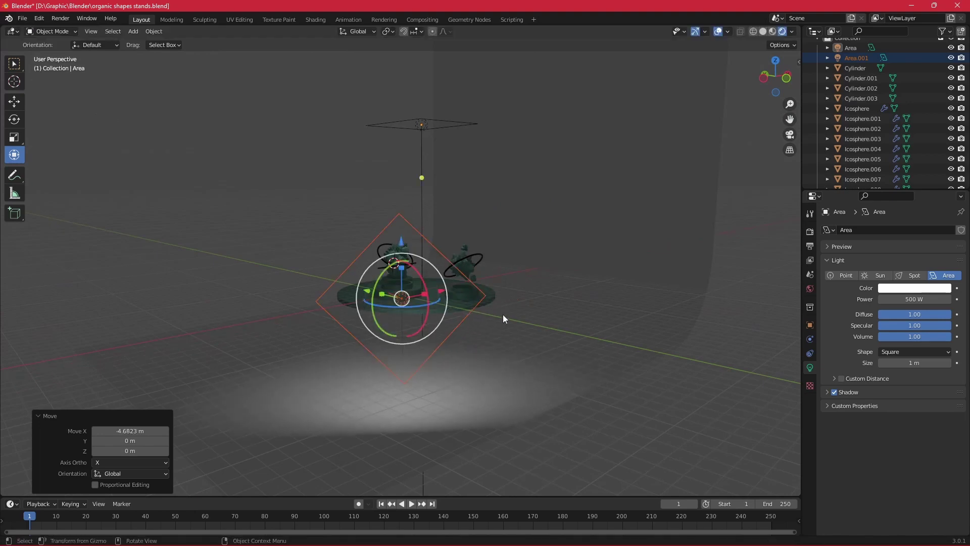
click(347, 321)
middle_drag(346, 321, 341, 329)
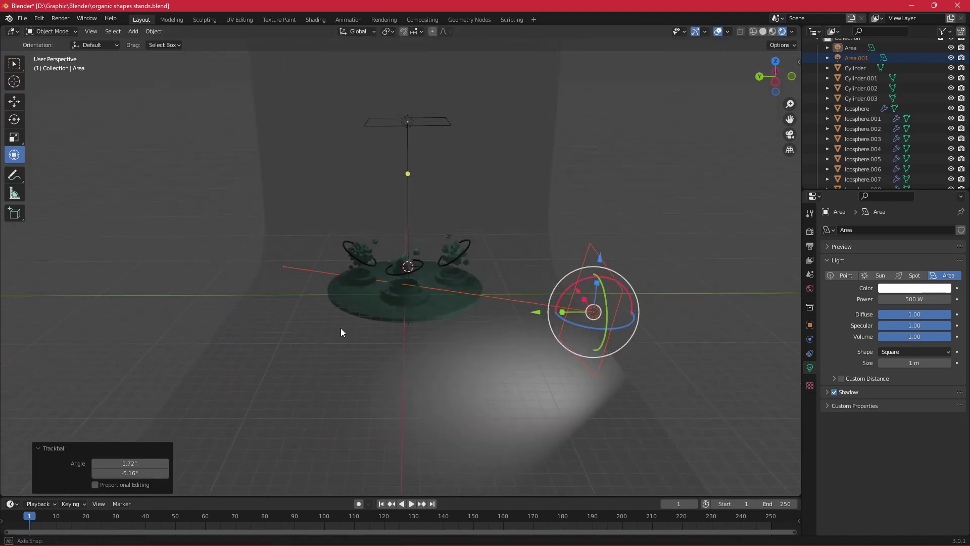
Duplicate the side light and angle it in from the podium's left side.
key(shift+d)
click(435, 344)
key(r)
key(r)
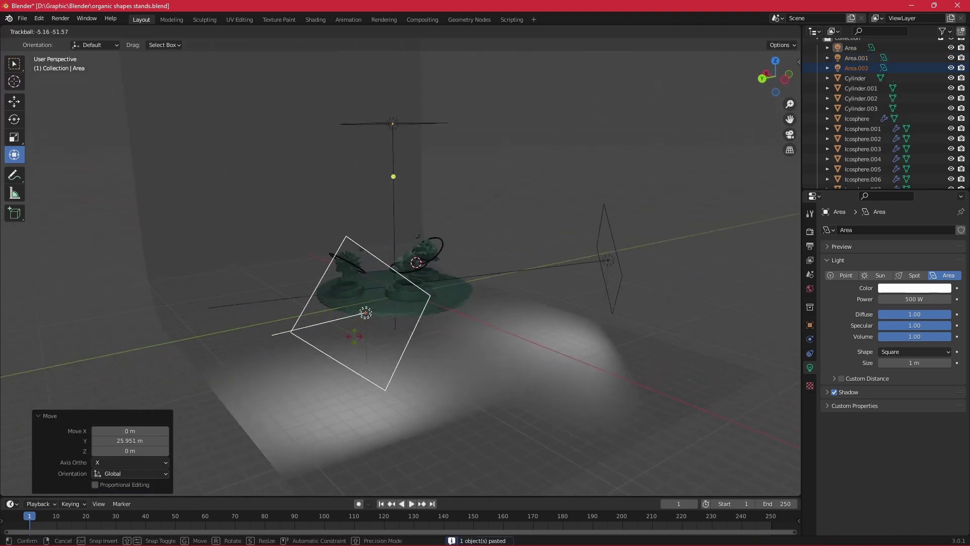
click(339, 354)
middle_drag(340, 355, 440, 330)
key(g)
click(471, 334)
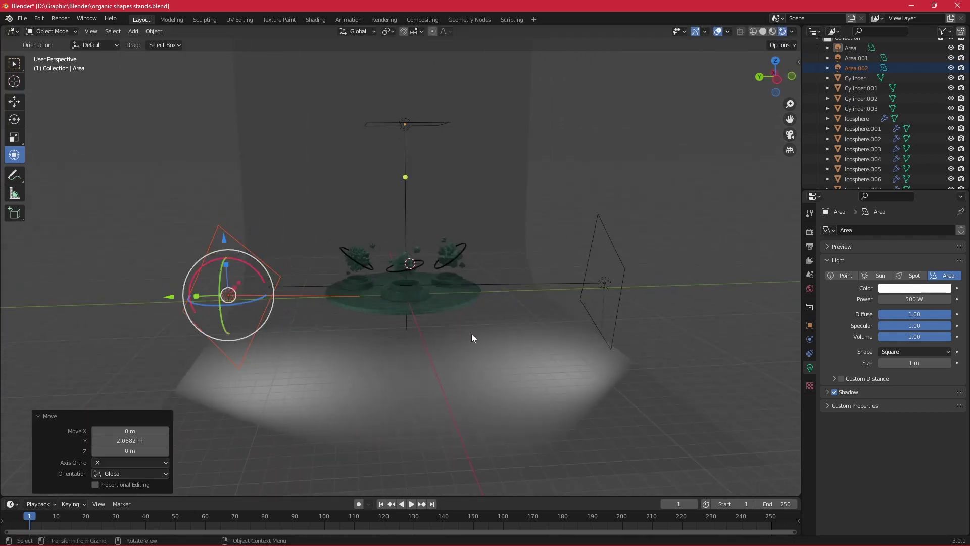
key(r)
key(r)
click(463, 329)
mouse_move(463, 329)
middle_down()
mouse_move(437, 333)
mouse_move(520, 316)
mouse_move(498, 304)
mouse_move(508, 324)
mouse_move(500, 318)
middle_up()
Add a point light and move it below the podium along Z.
key(shift+a)
click(556, 341)
key(g)
key(z)
click(459, 324)
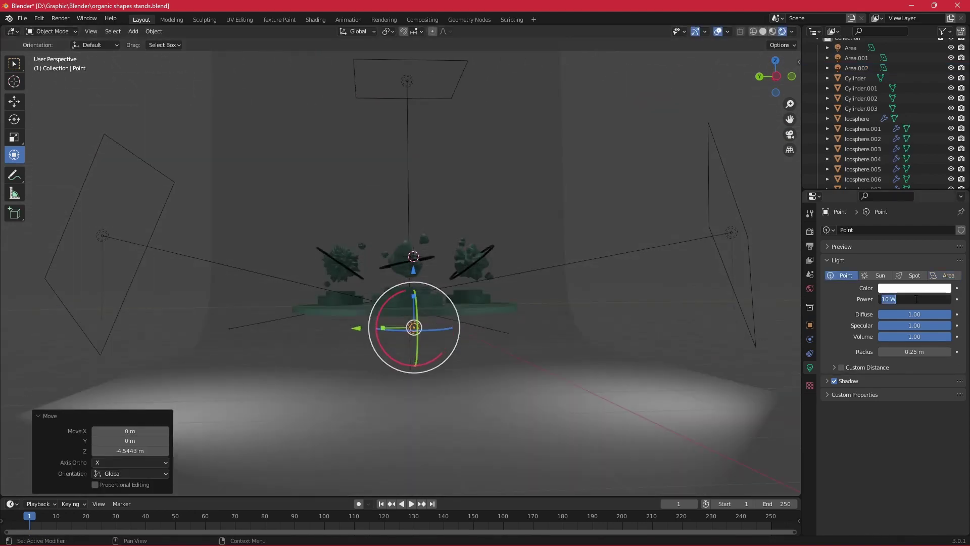
drag(912, 299, 939, 299)
mouse_move(445, 326)
middle_down()
mouse_move(479, 359)
mouse_move(501, 354)
middle_up()
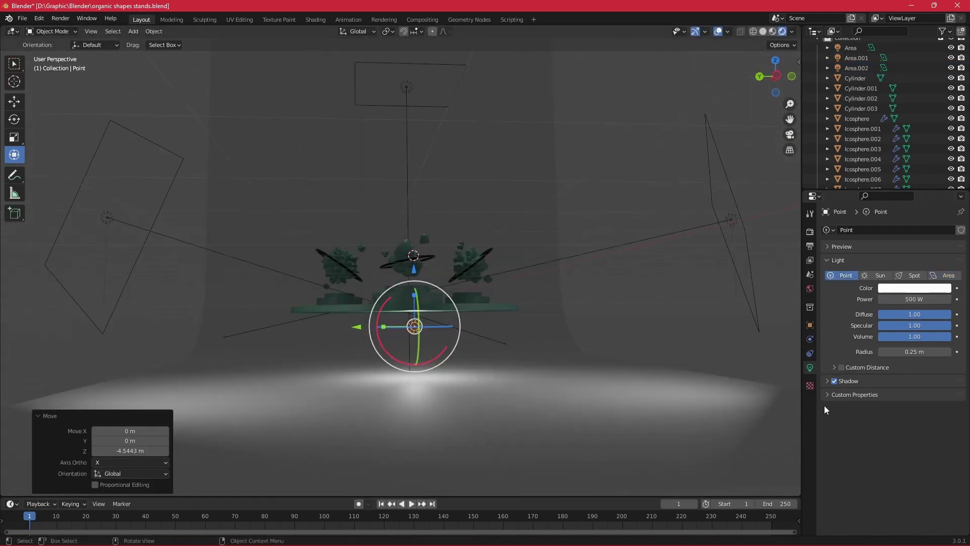
middle_drag(568, 267, 526, 289)
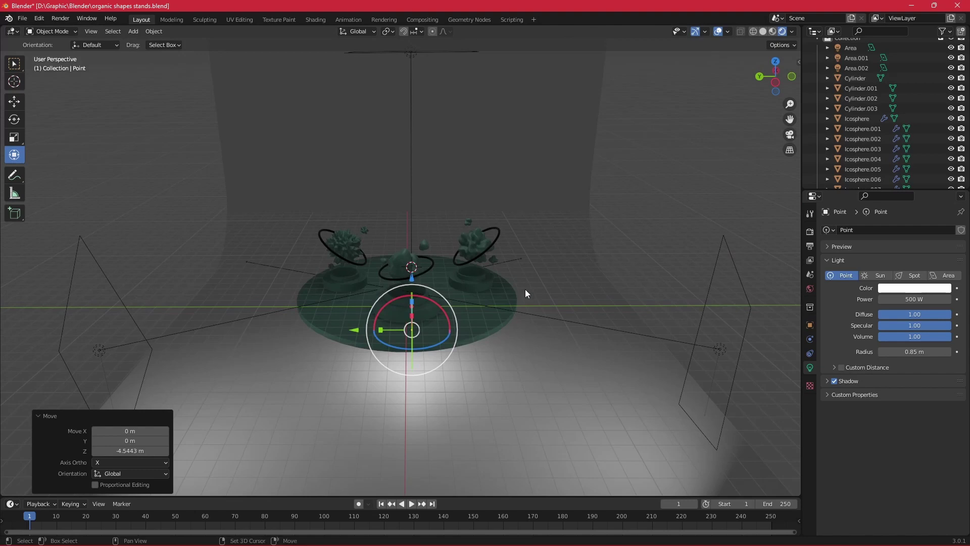
Add a second point light and lower it into the centre stand.
key(shift+a)
click(566, 289)
key(g)
key(z)
key(x)
click(412, 243)
scroll(503, 323, up, 4)
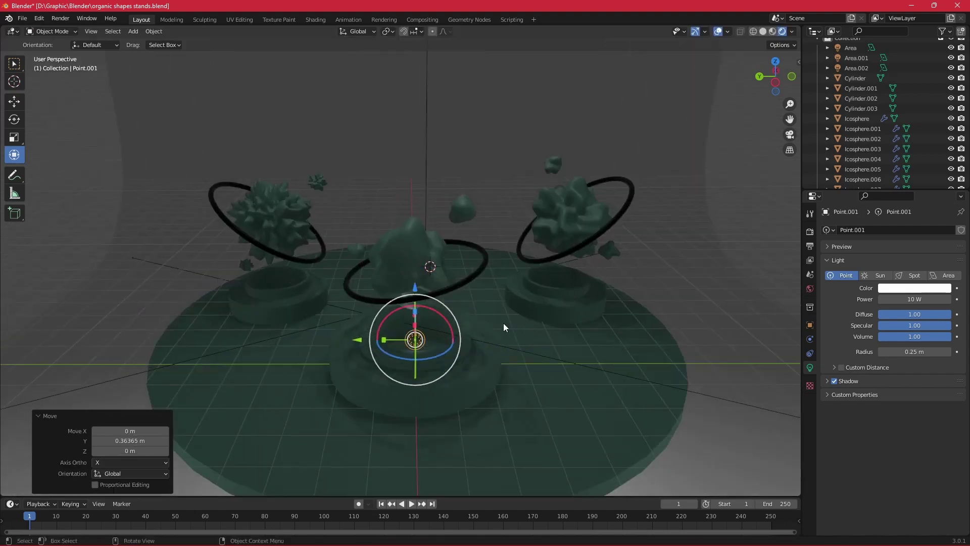
mouse_move(503, 323)
middle_down()
mouse_move(460, 371)
mouse_move(359, 292)
middle_up()
drag(359, 293, 384, 341)
middle_drag(384, 341, 787, 333)
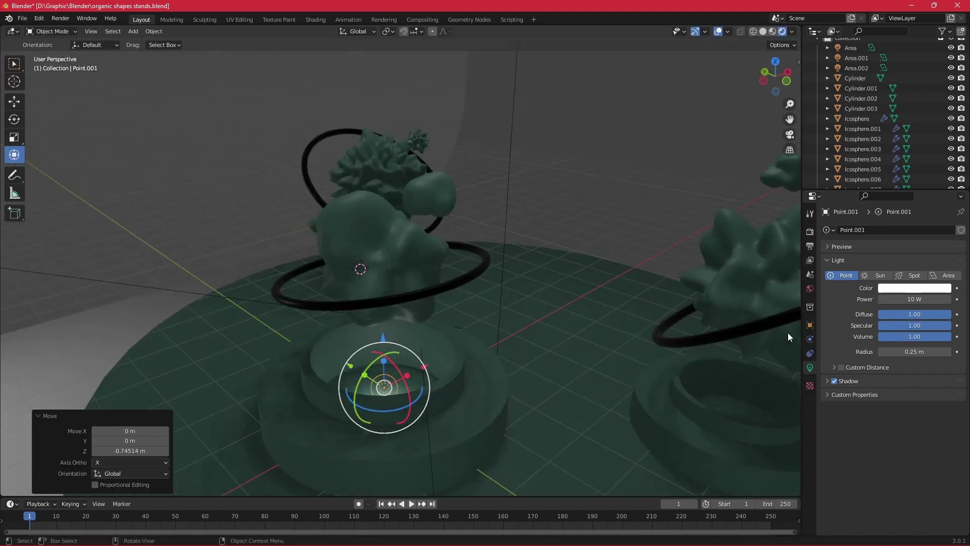
text(5)
key(Return)
Copy and paste the stand light and reposition it inside a stand.
middle_drag(475, 365, 506, 354)
click(435, 435)
key(ctrl+c)
key(ctrl+v)
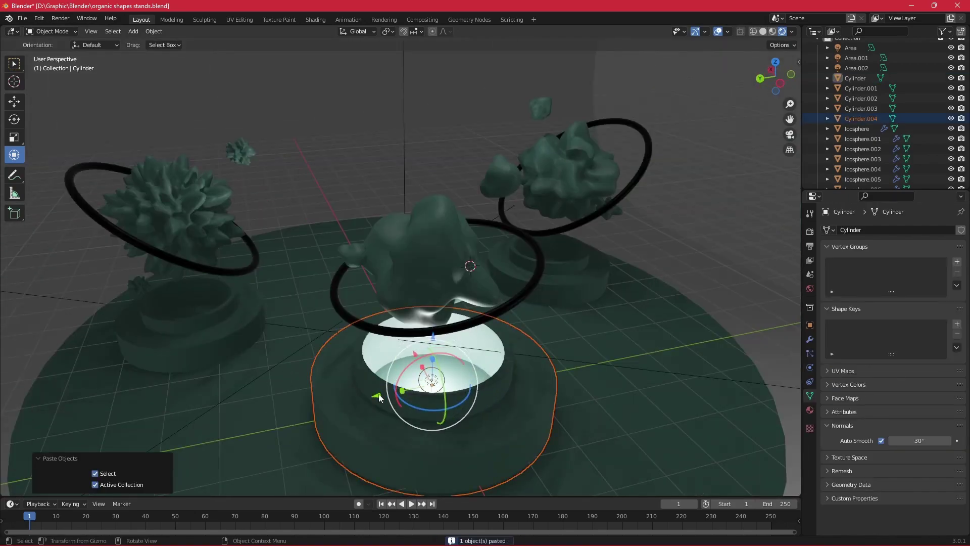
drag(392, 412, 555, 350)
click(431, 380)
mouse_move(431, 380)
middle_down()
mouse_move(561, 325)
mouse_move(496, 457)
mouse_move(534, 414)
mouse_move(268, 386)
middle_up()
key(g)
click(496, 457)
Place a stand light copy inside the left stand and add a camera.
key(g)
click(535, 414)
key(g)
click(430, 354)
middle_drag(429, 353, 471, 335)
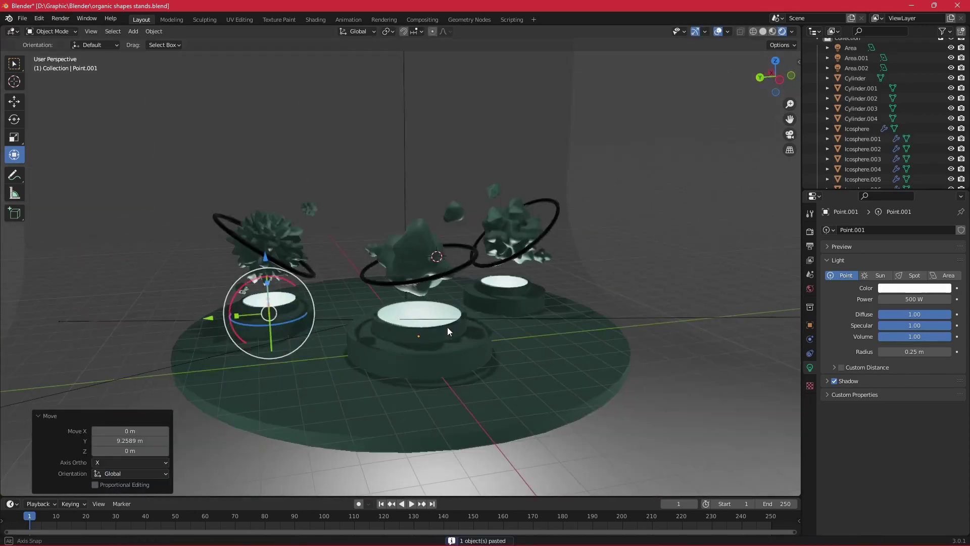
key(shift+a)
click(485, 354)
Move the camera along X, look through it and adjust its location.
middle_drag(449, 389, 571, 357)
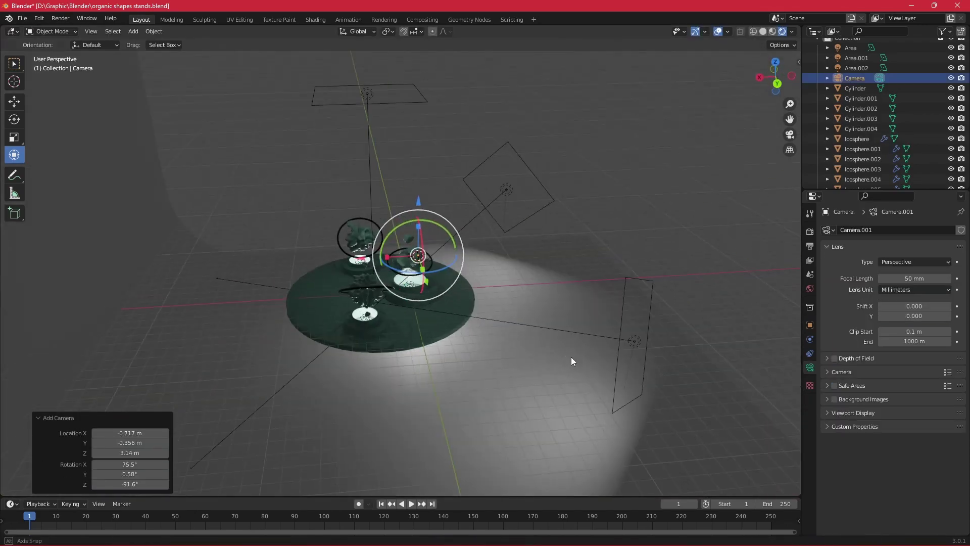
key(g)
key(x)
click(562, 266)
middle_drag(562, 266, 567, 307)
key(ctrl+KP_0)
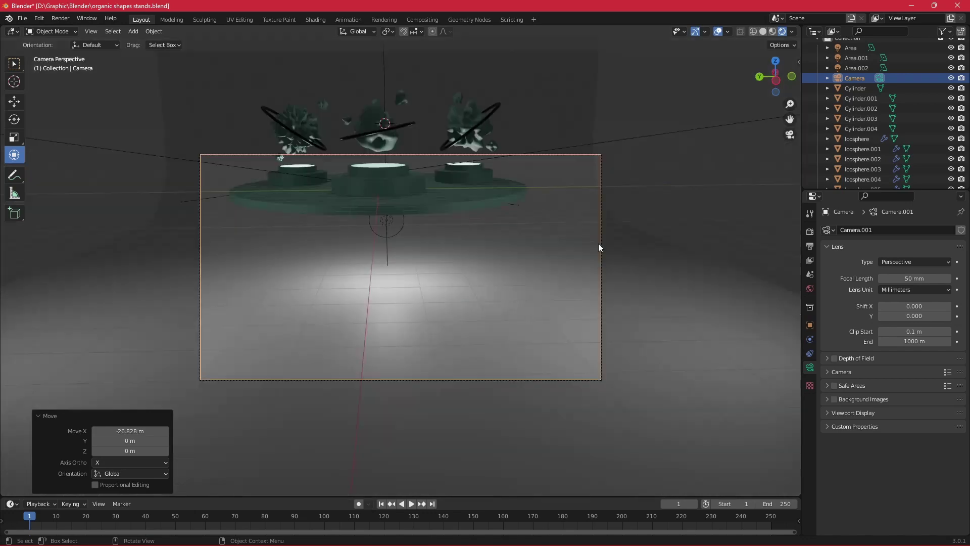
click(810, 325)
mouse_move(909, 262)
mouse_down()
mouse_move(909, 281)
mouse_move(889, 281)
mouse_up()
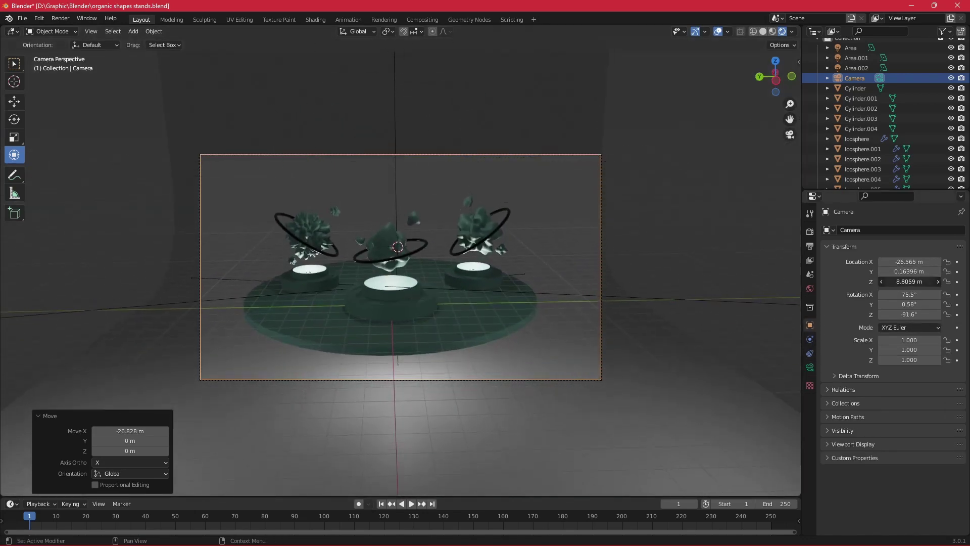
Set the output resolution to 1200 × 1500 px.
click(809, 246)
click(924, 243)
text(1200)
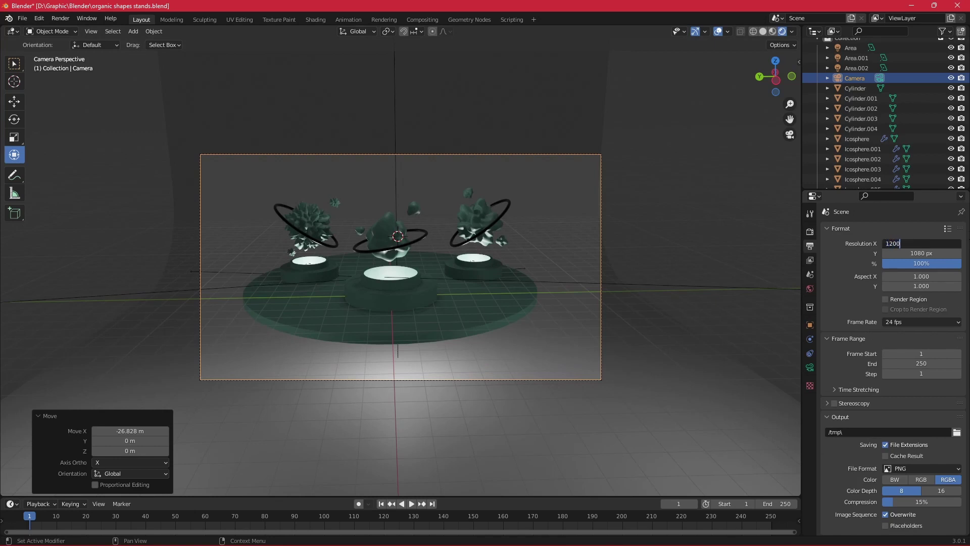
key(Return)
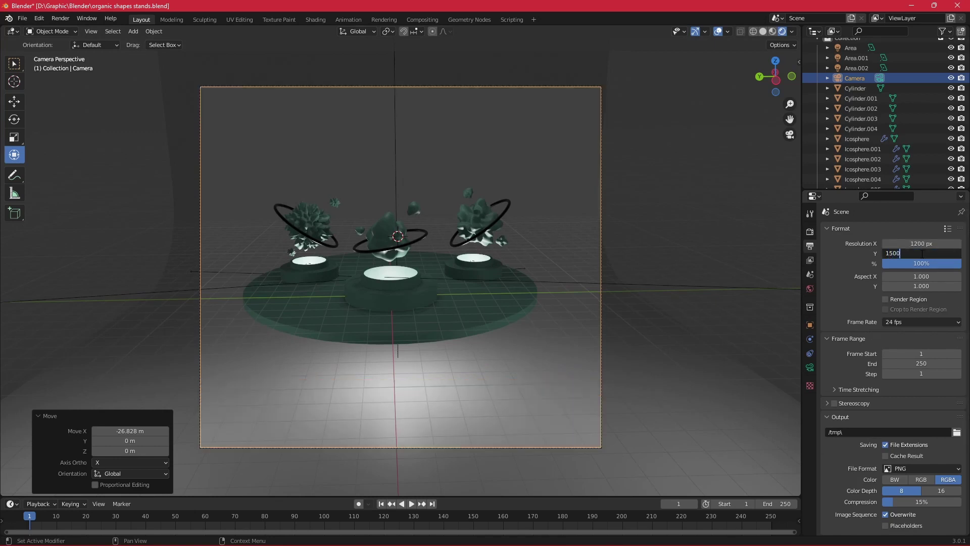
key(Return)
Adjust camera location and rotation, zeroing Y rotation, to frame the stands.
click(810, 325)
mouse_move(909, 262)
mouse_down()
mouse_move(894, 262)
mouse_move(905, 262)
mouse_up()
drag(910, 272, 924, 271)
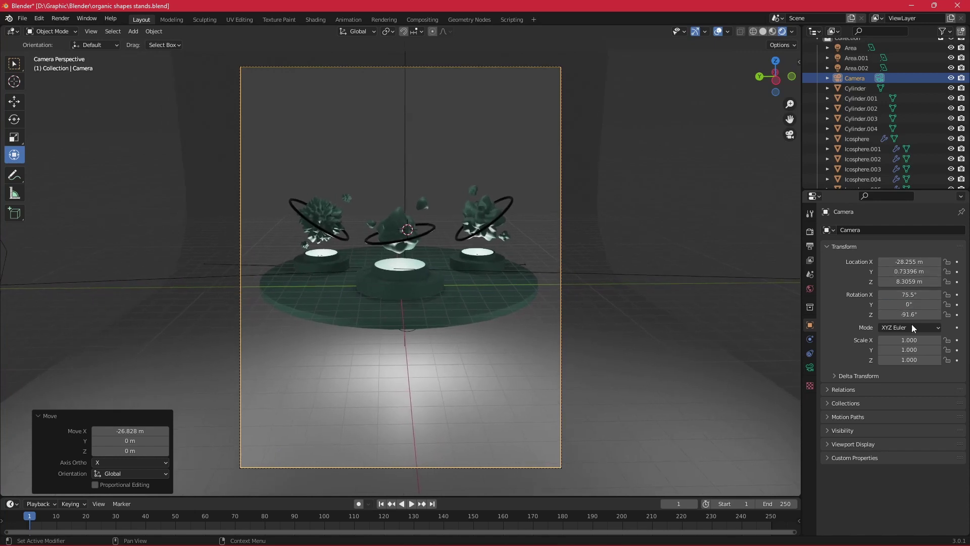
key(BackSpace)
drag(910, 315, 869, 314)
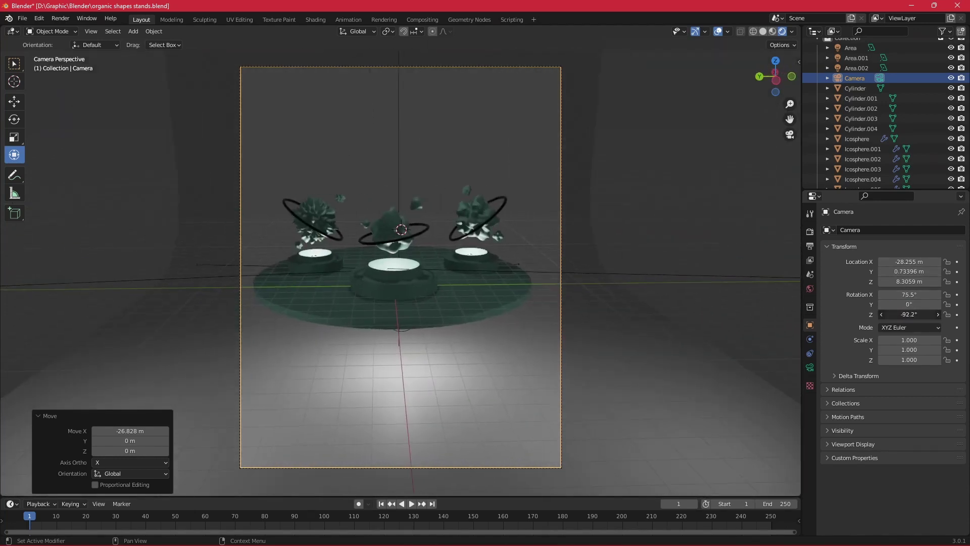
mouse_move(928, 294)
mouse_down()
mouse_move(945, 294)
mouse_move(880, 281)
mouse_move(889, 281)
mouse_up()
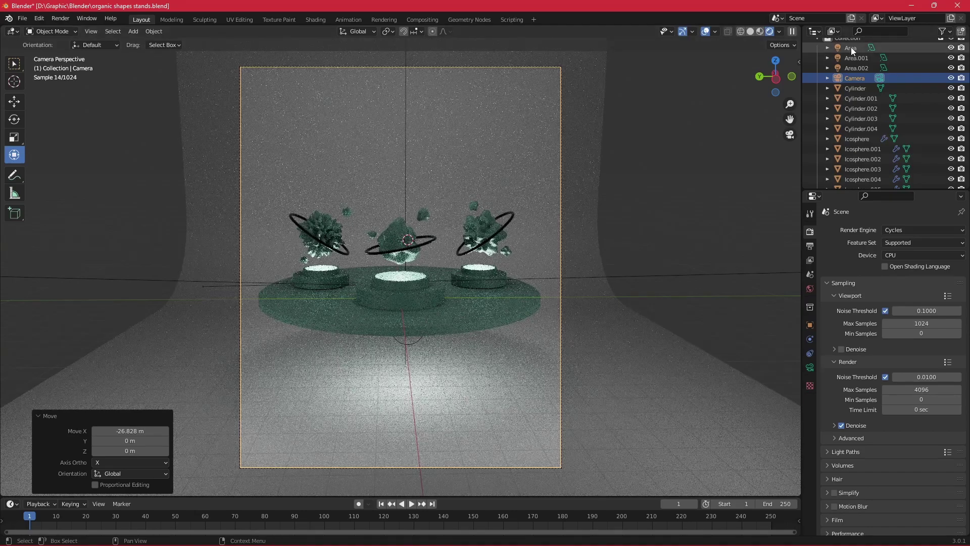
Raise side lights Area.001 and Area.002 to 1000 W and orbit out of camera view.
click(851, 47)
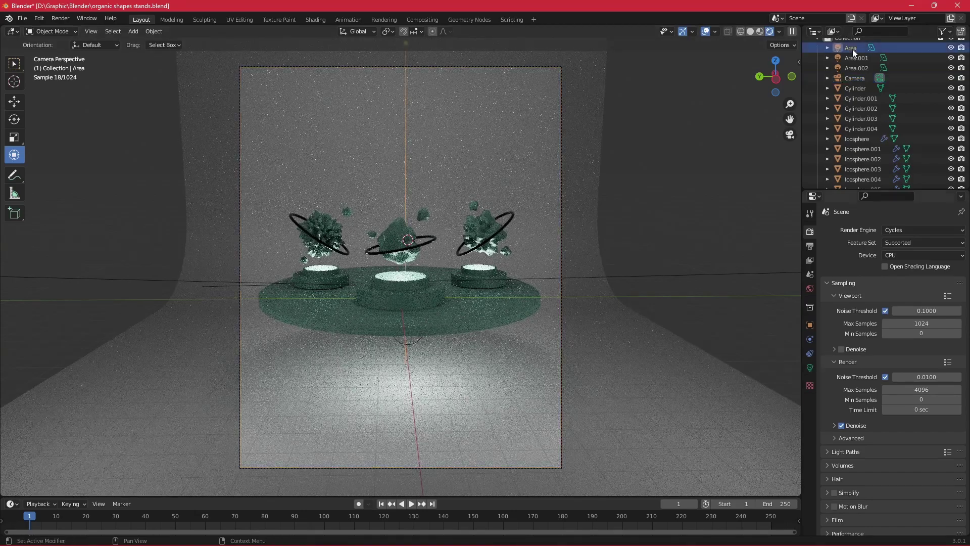
click(809, 367)
double_click(911, 299)
key(Return)
click(856, 58)
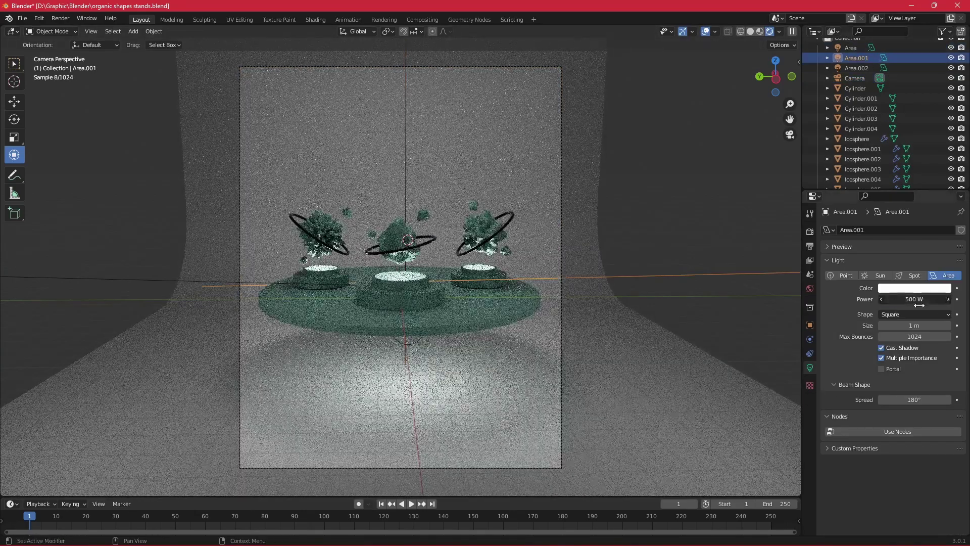
text(00)
key(Return)
click(856, 67)
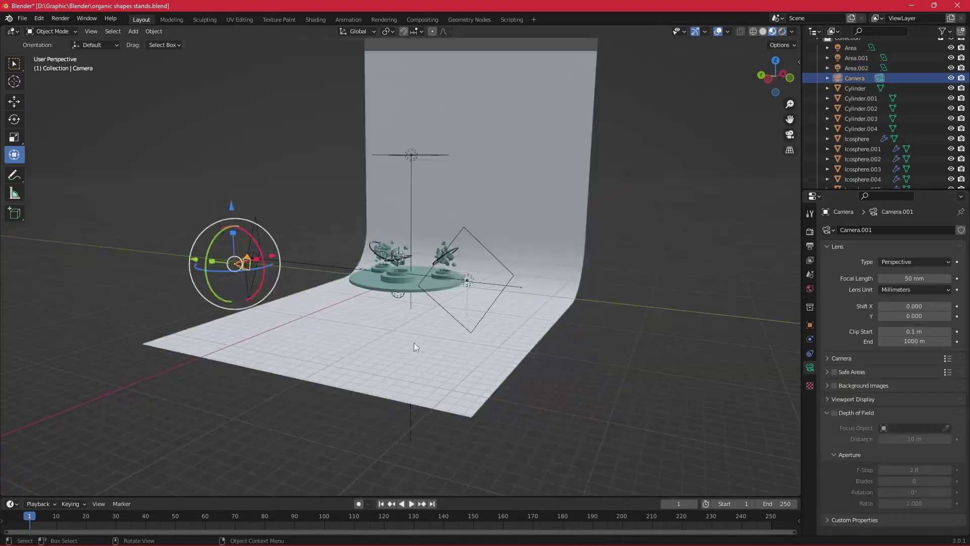
mouse_move(414, 342)
middle_down()
mouse_move(446, 357)
mouse_move(465, 336)
middle_up()
Enlarge the Area.001 and Area.002 side lights and switch to Rendered shading.
click(483, 323)
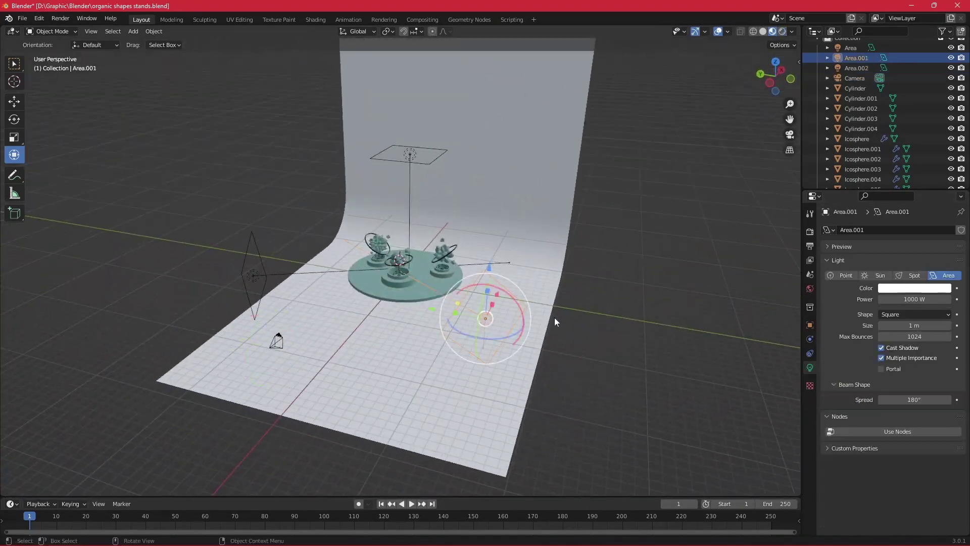
key(s)
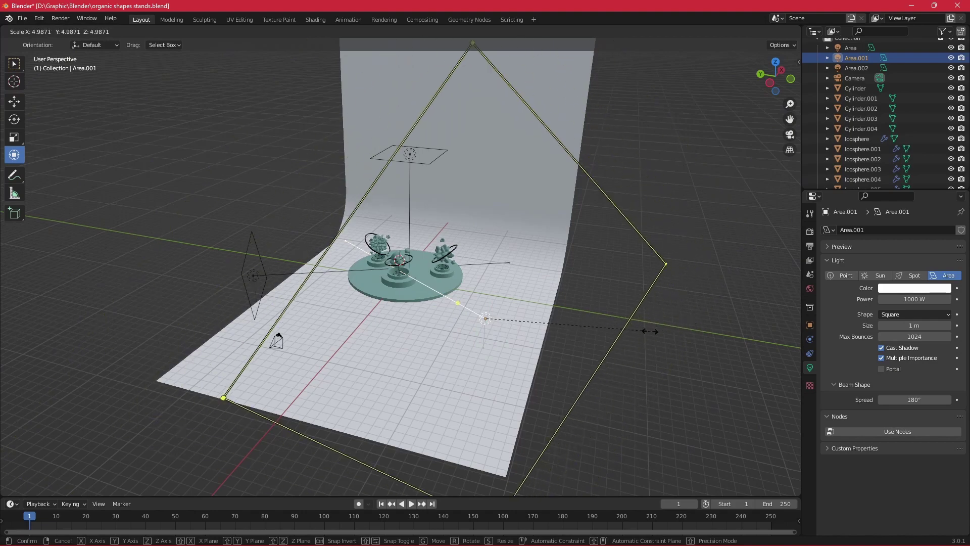
click(662, 315)
click(252, 276)
key(s)
click(303, 304)
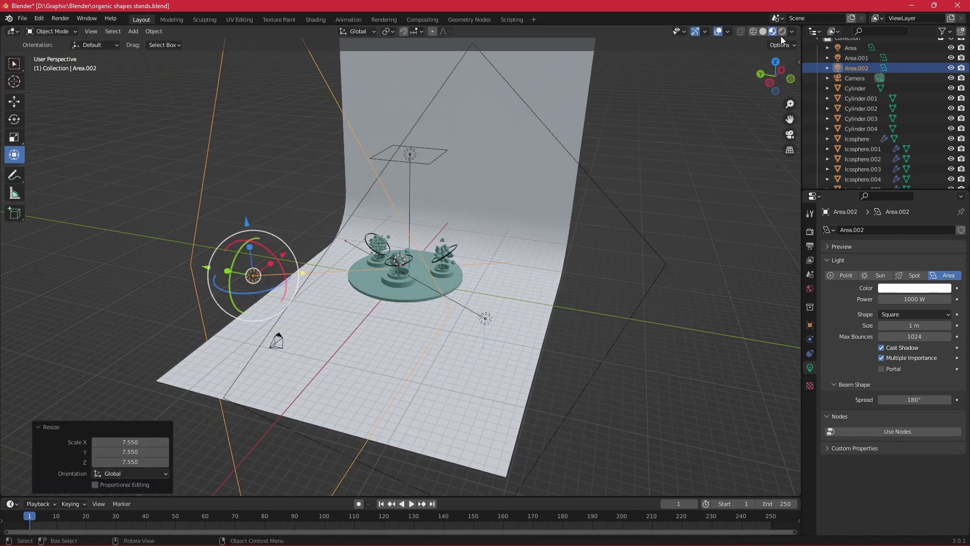
click(769, 31)
Enable node emission on the area lights at strengths 9.1, 6.5 and 5.1, then view through camera.
click(485, 318)
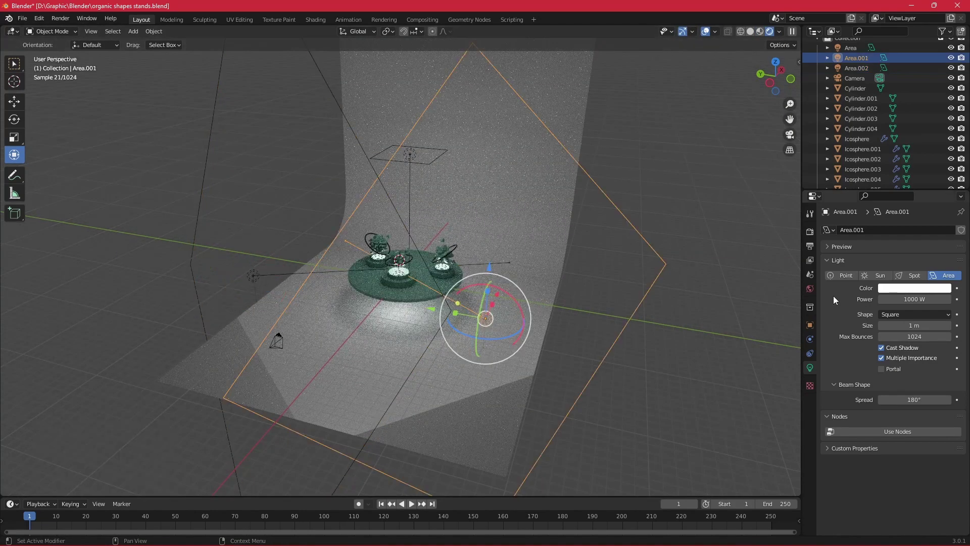
click(897, 431)
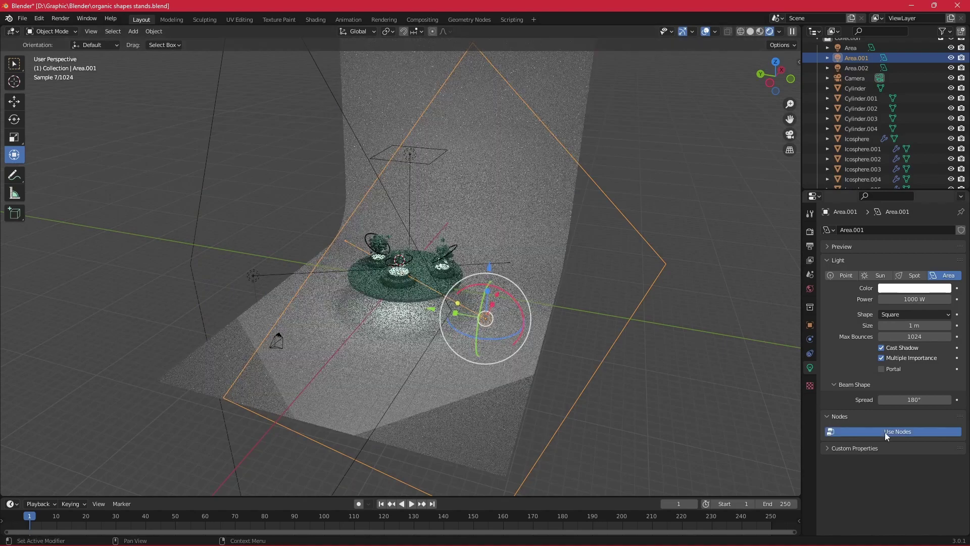
mouse_move(917, 461)
mouse_down()
mouse_move(945, 462)
mouse_move(920, 462)
mouse_up()
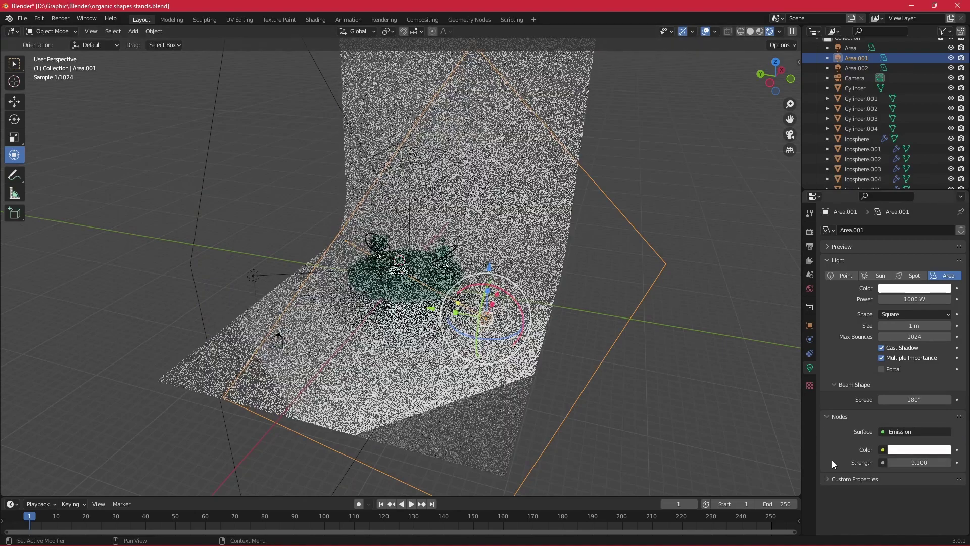
click(253, 276)
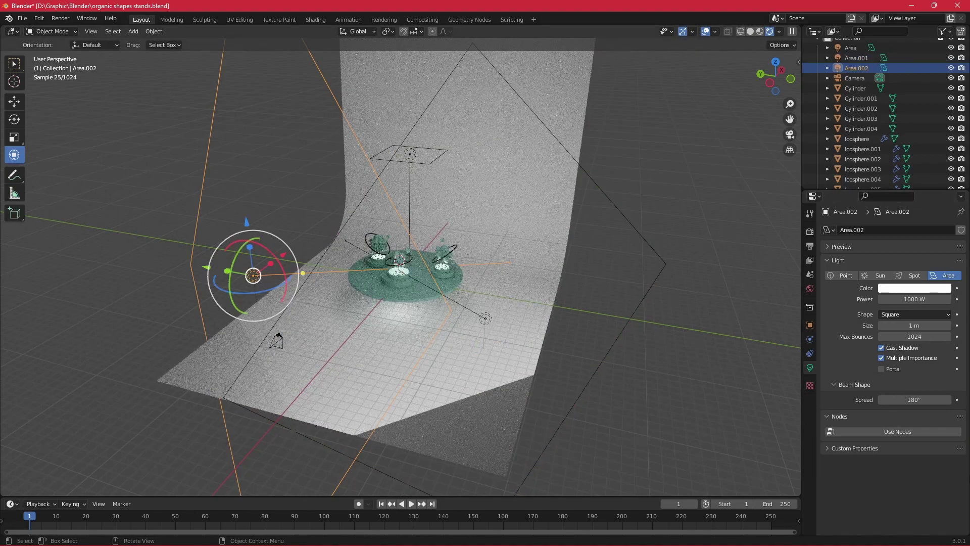
click(898, 431)
drag(917, 462, 940, 461)
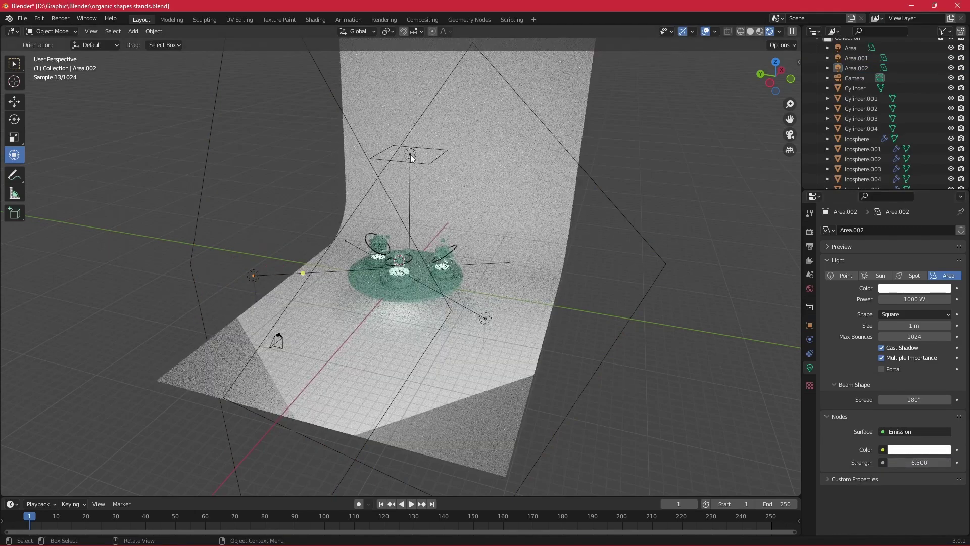
click(411, 157)
click(899, 433)
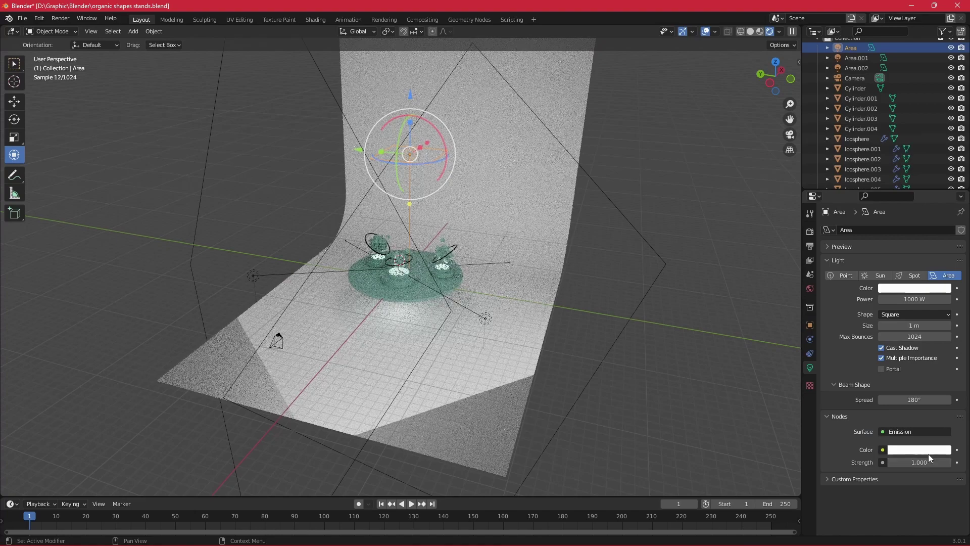
drag(925, 462, 945, 462)
key(KP_0)
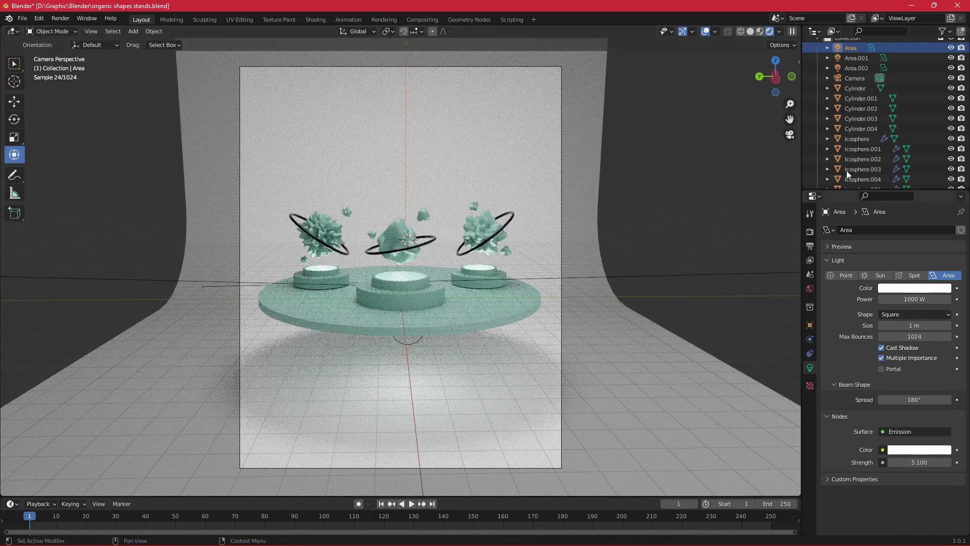
Give the ring's 'metal' material Metallic 1.000 and Roughness 0.224, then inspect the camera's transform.
click(427, 241)
click(810, 410)
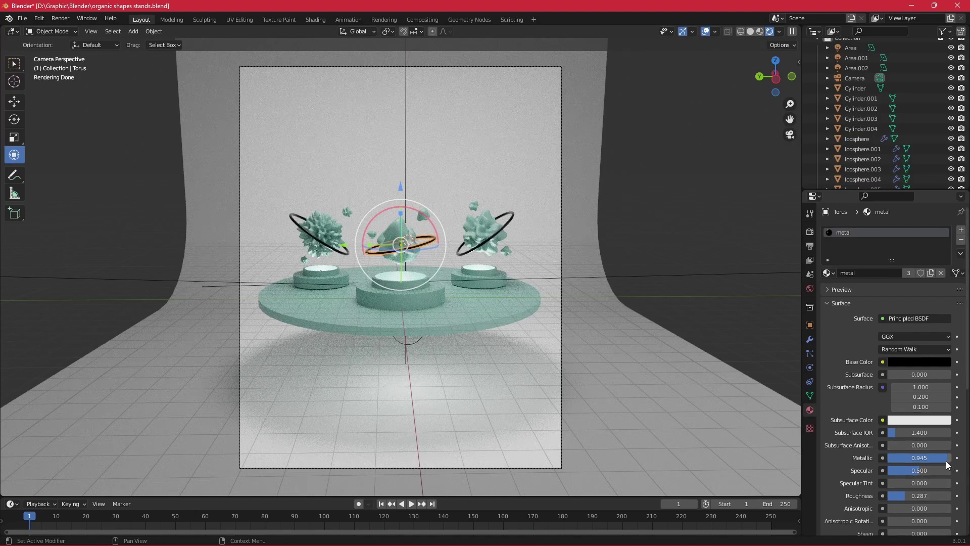
drag(946, 461, 961, 460)
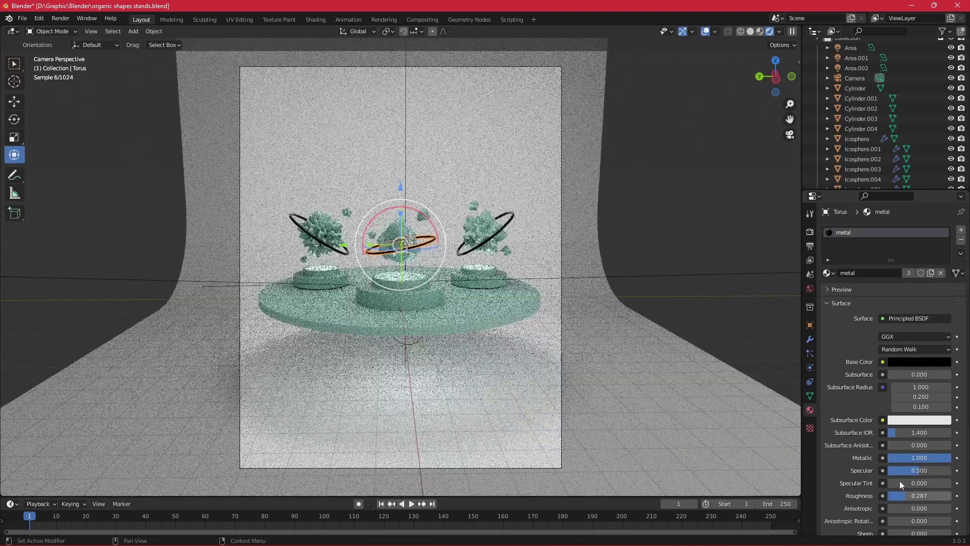
drag(903, 496, 770, 379)
scroll(677, 229, up, 3)
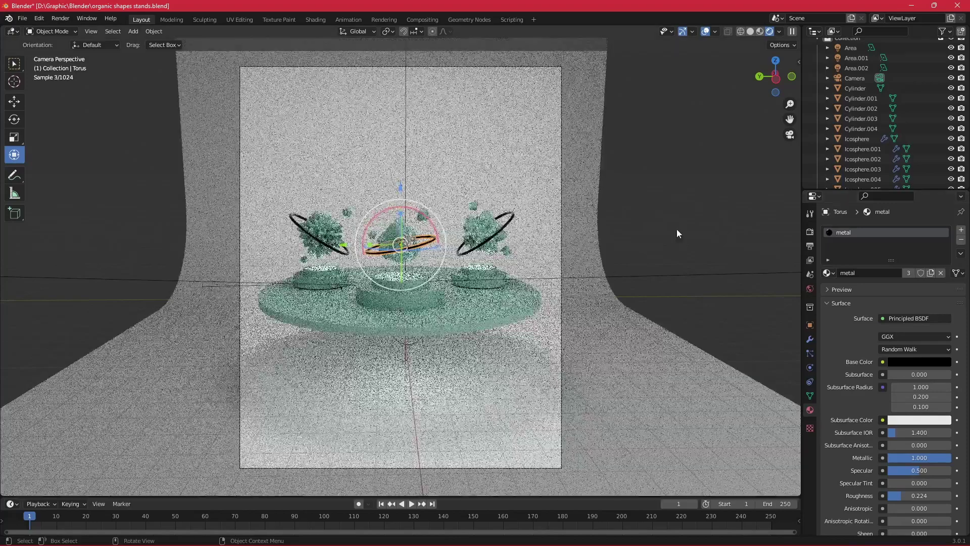
scroll(695, 246, down, 1)
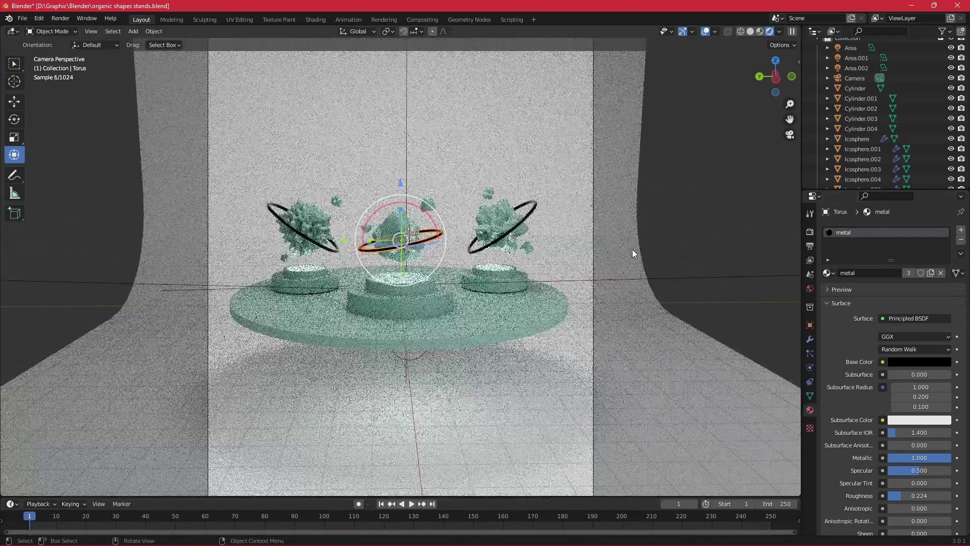
click(855, 78)
click(810, 325)
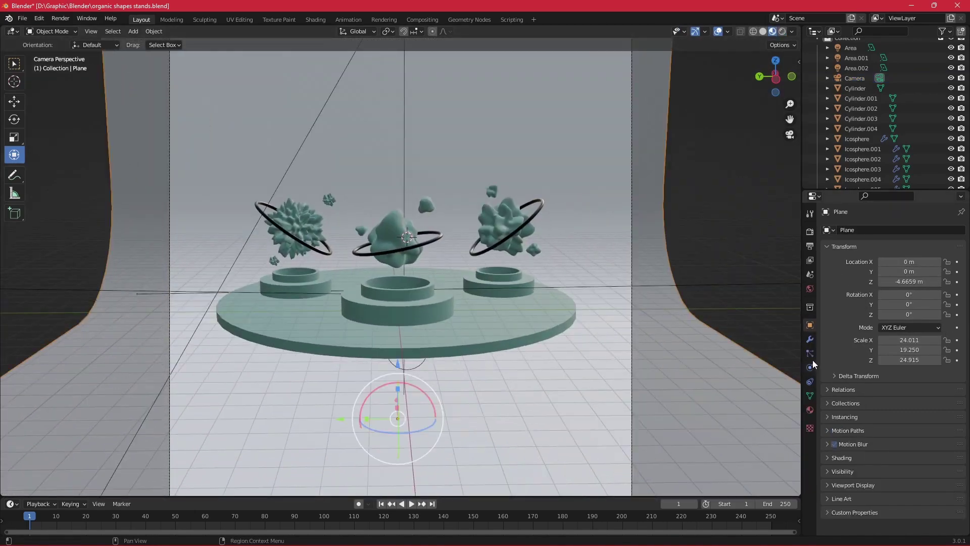
Assign the 'green' material to the backdrop plane with Roughness 1.0, previewed in Rendered shading.
click(810, 410)
click(828, 273)
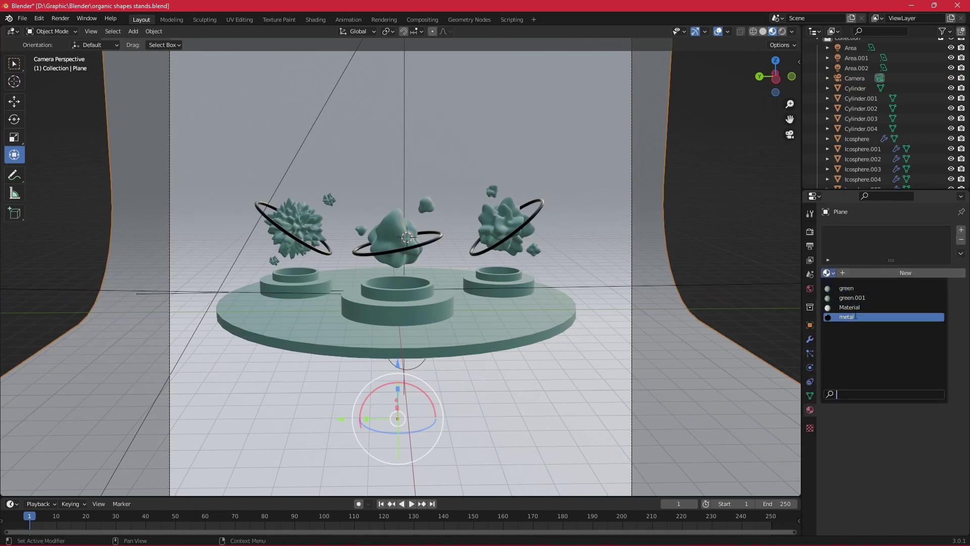
click(894, 273)
click(829, 273)
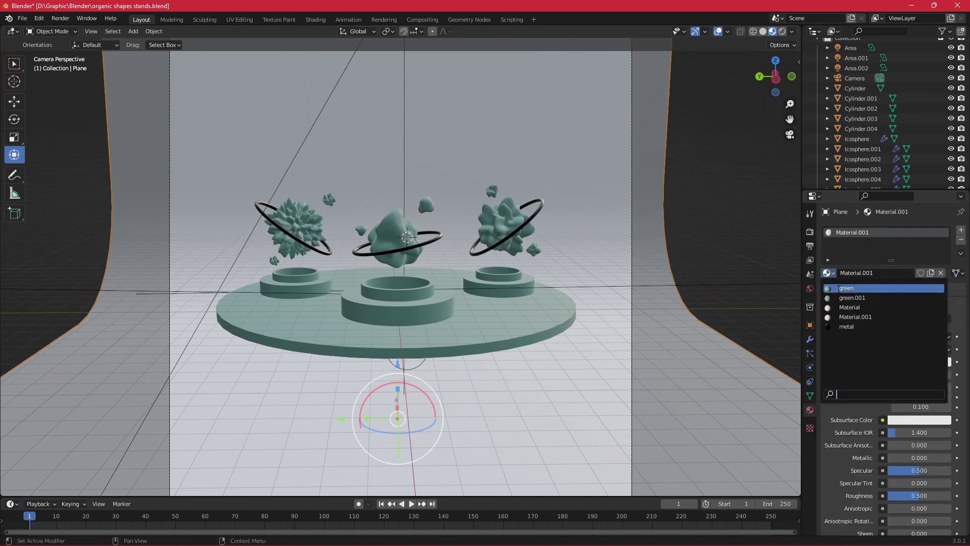
click(849, 288)
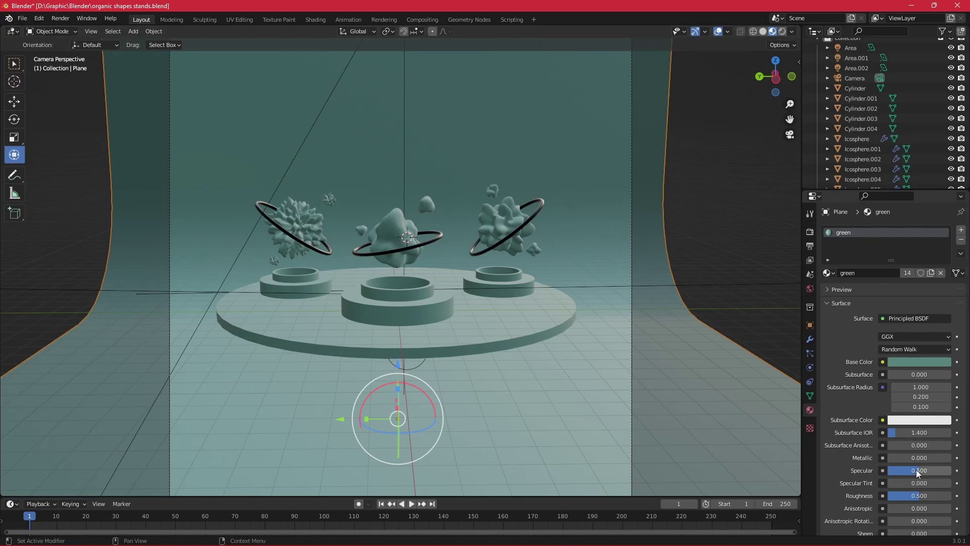
drag(918, 497, 948, 497)
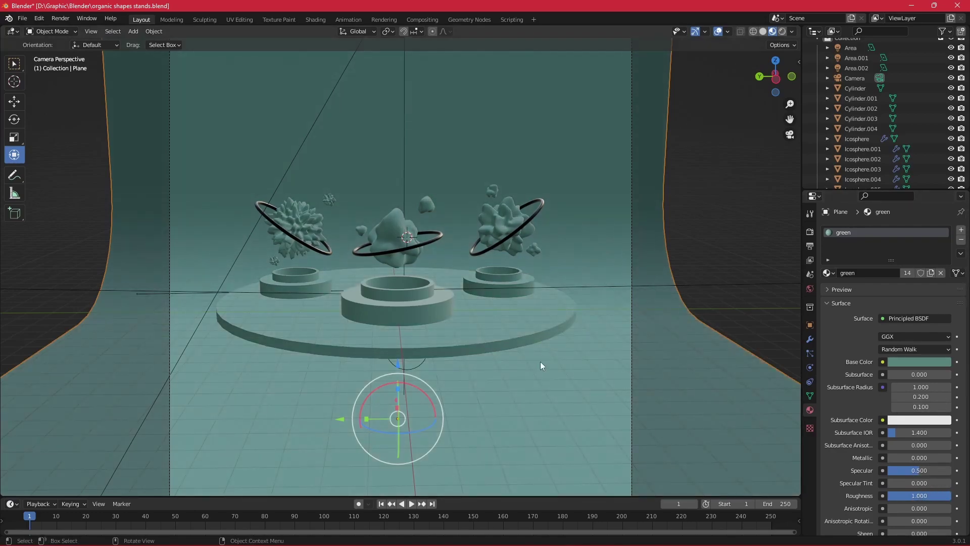
click(784, 32)
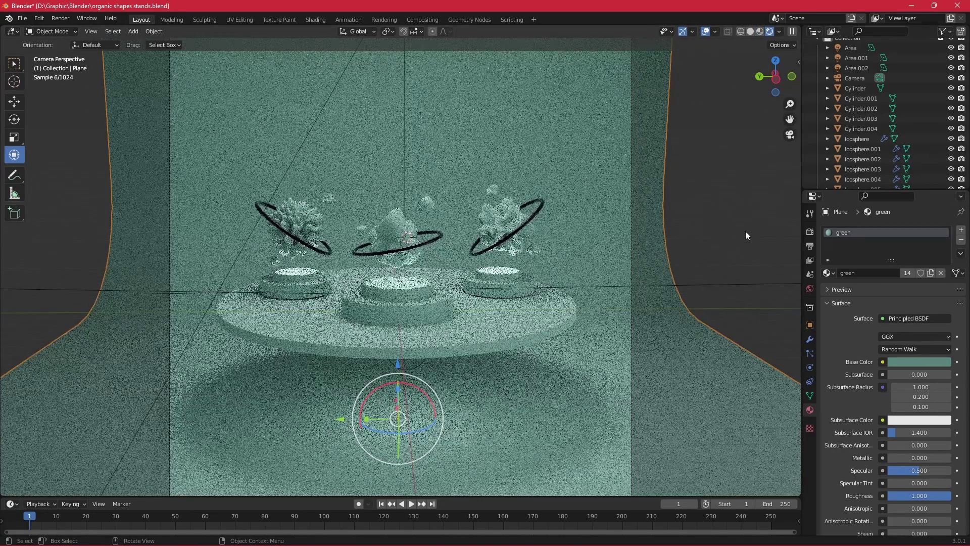
Make the top Area light emit blue (A6BAFF).
click(851, 47)
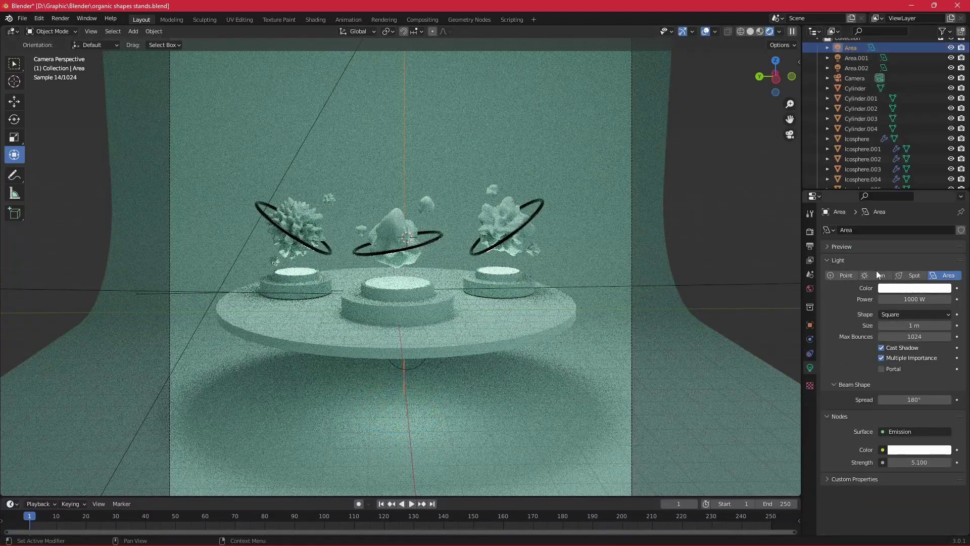
click(904, 450)
click(909, 333)
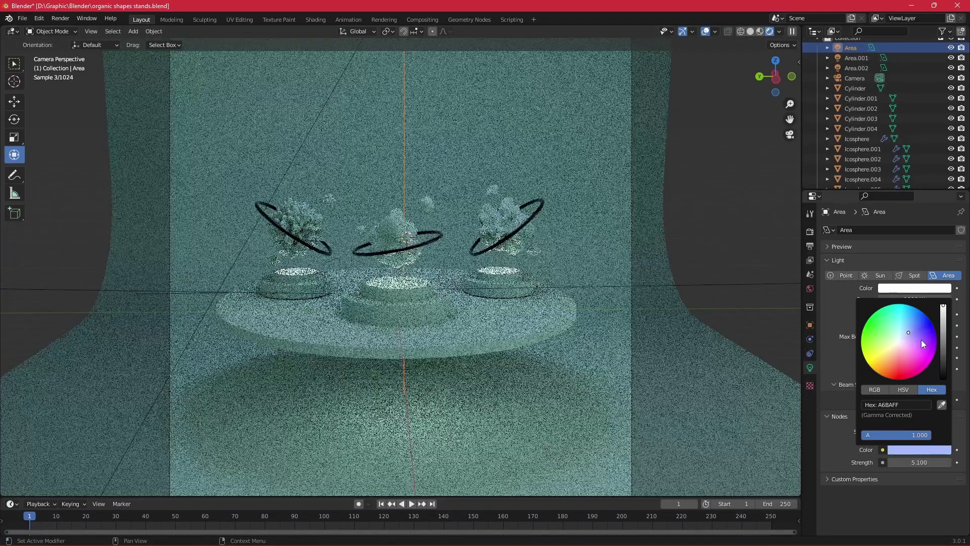
click(921, 336)
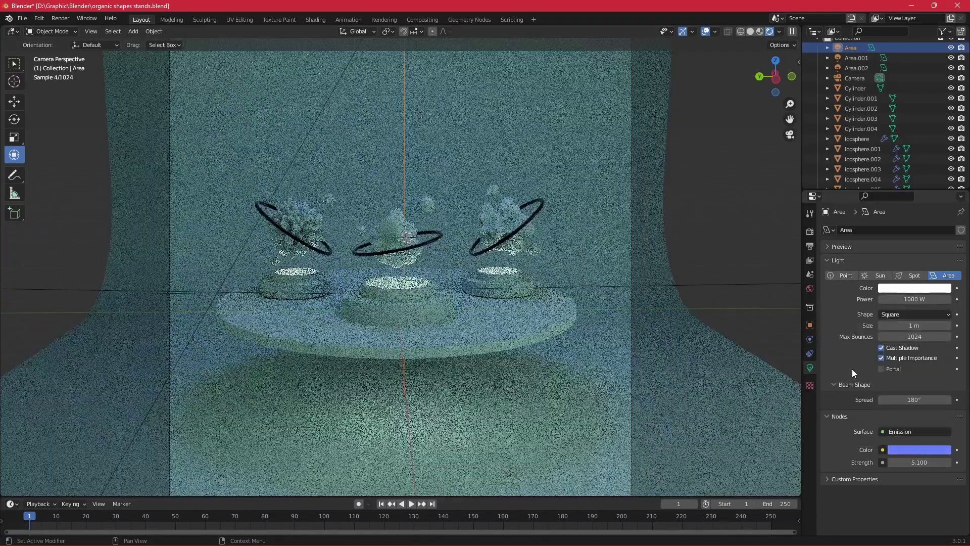
Make the Area.001 light emit pink (FF72C9).
click(857, 57)
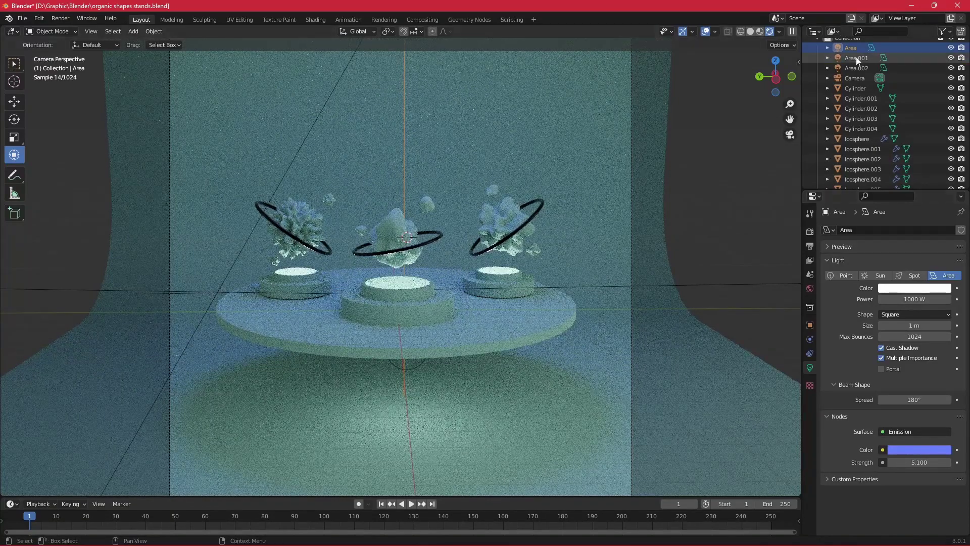
click(917, 447)
click(911, 358)
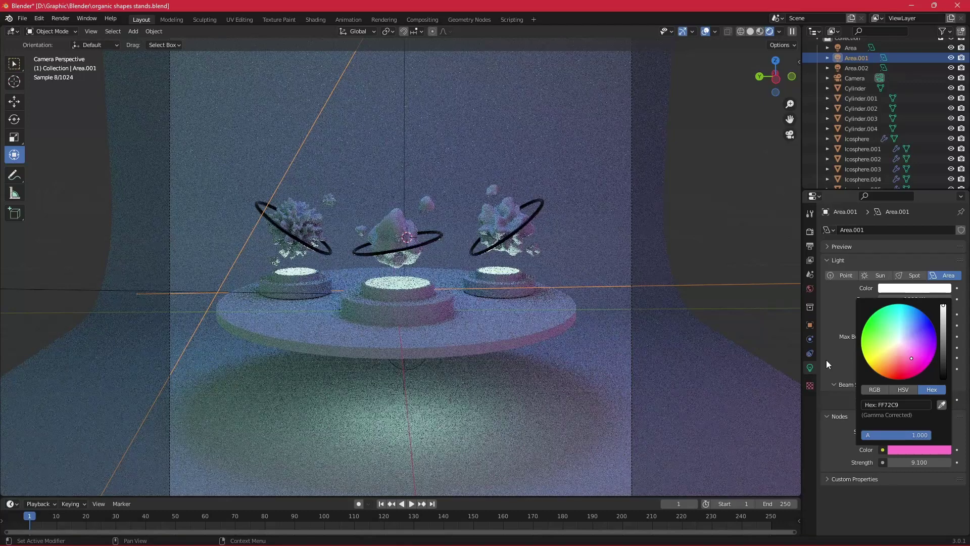
Set the Area.002 light's strength to 3.
click(855, 68)
scroll(855, 68, up, 1)
click(919, 462)
text(3)
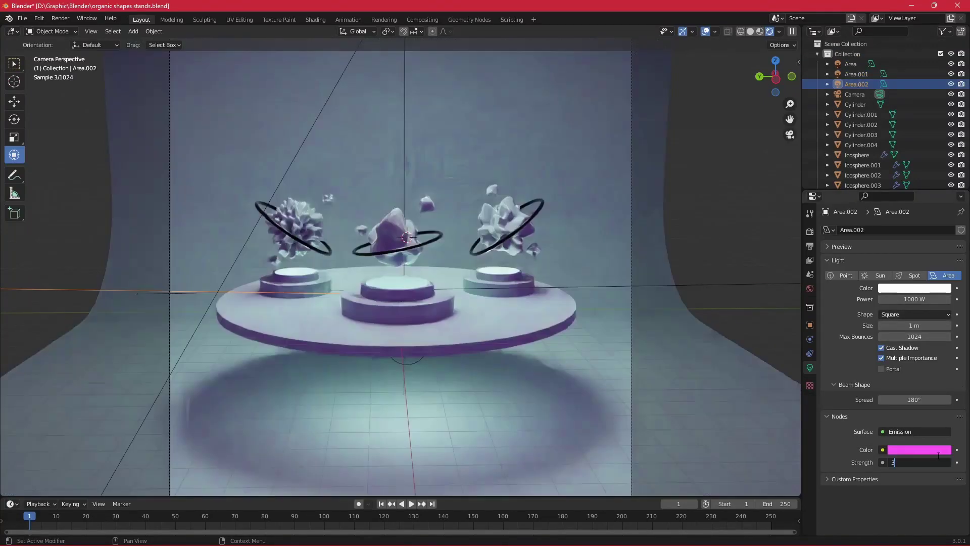
key(Return)
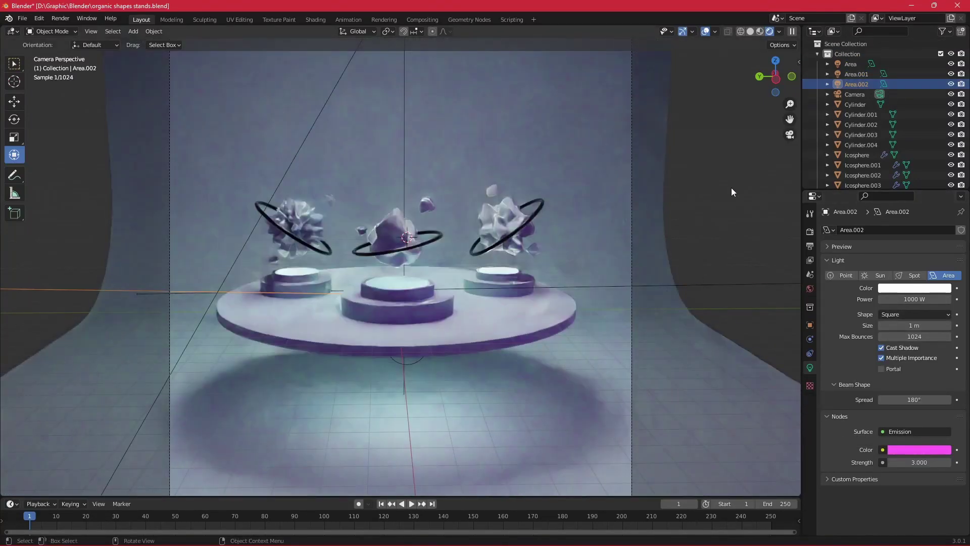